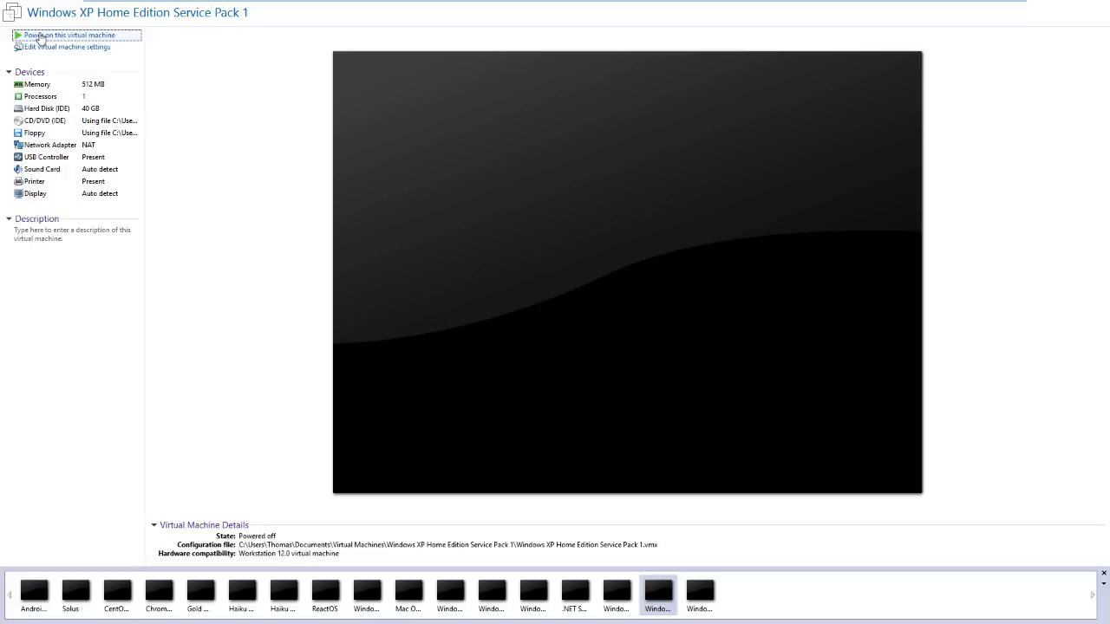
# Power on the Windows XP Home Edition Service Pack 1 virtual machine and log on as Owner with the account password.
pyautogui.click(39, 37)
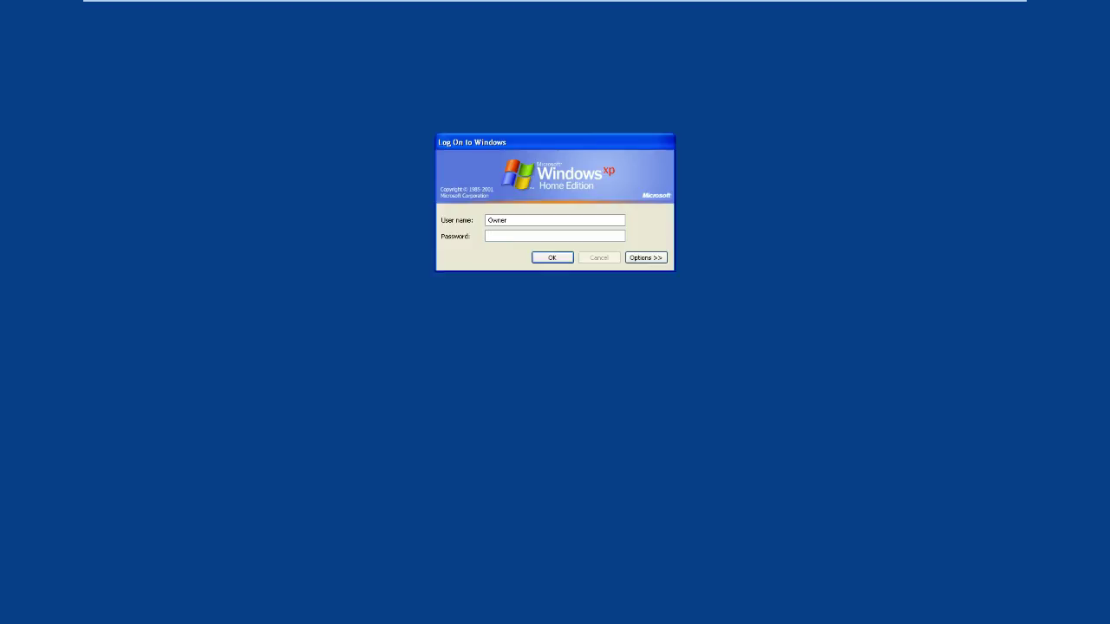
pyautogui.write('***')
pyautogui.press('Return')
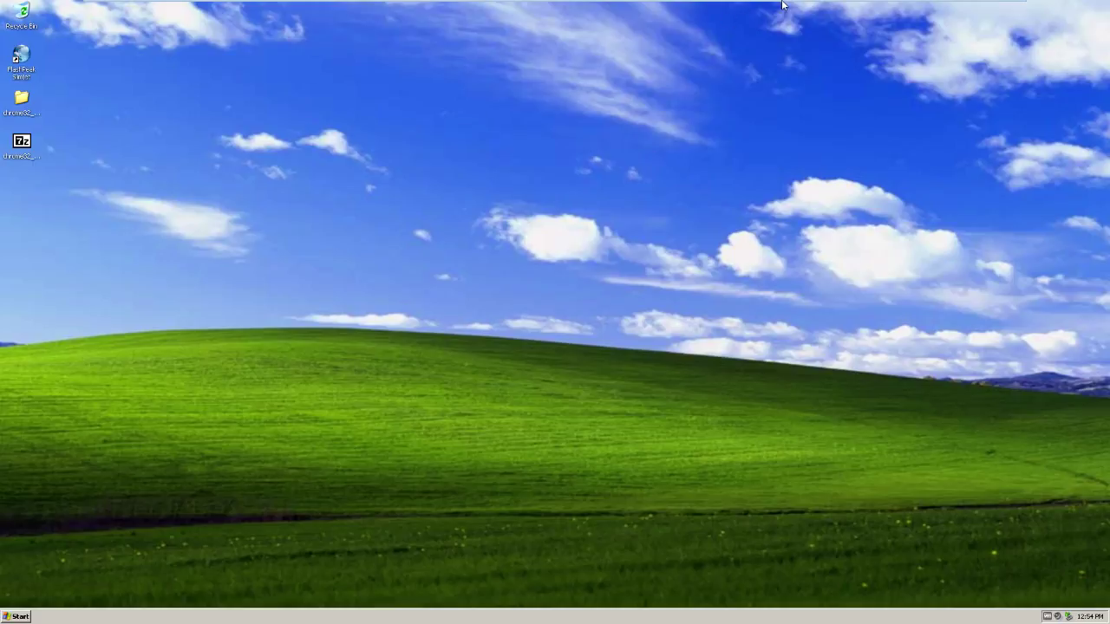
pyautogui.moveTo(783, 3)
pyautogui.click(998, 7)
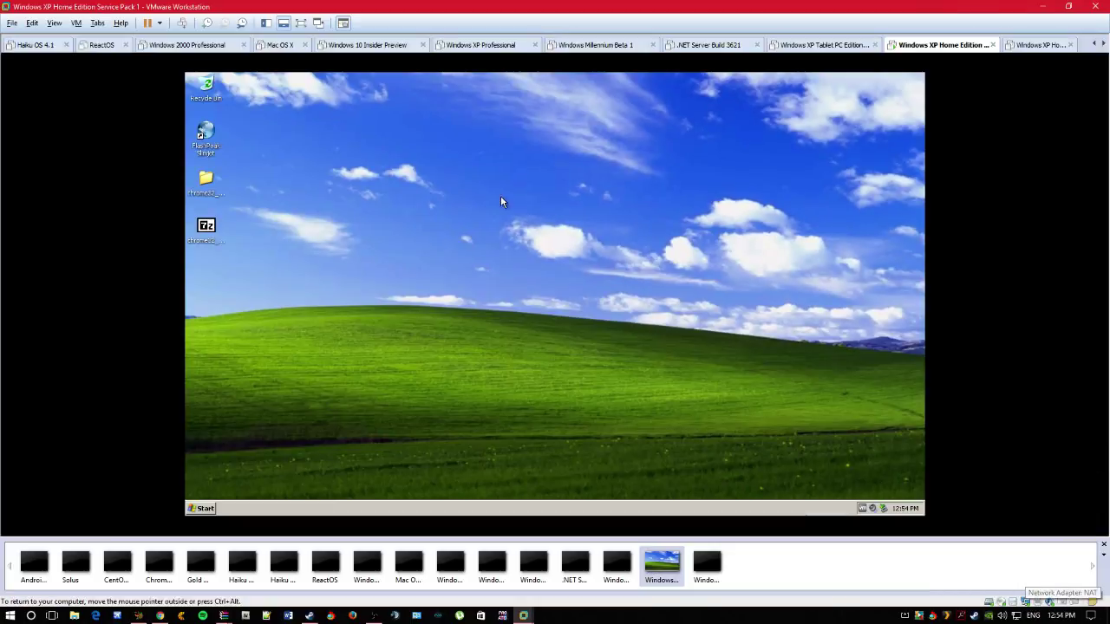
pyautogui.click(301, 22)
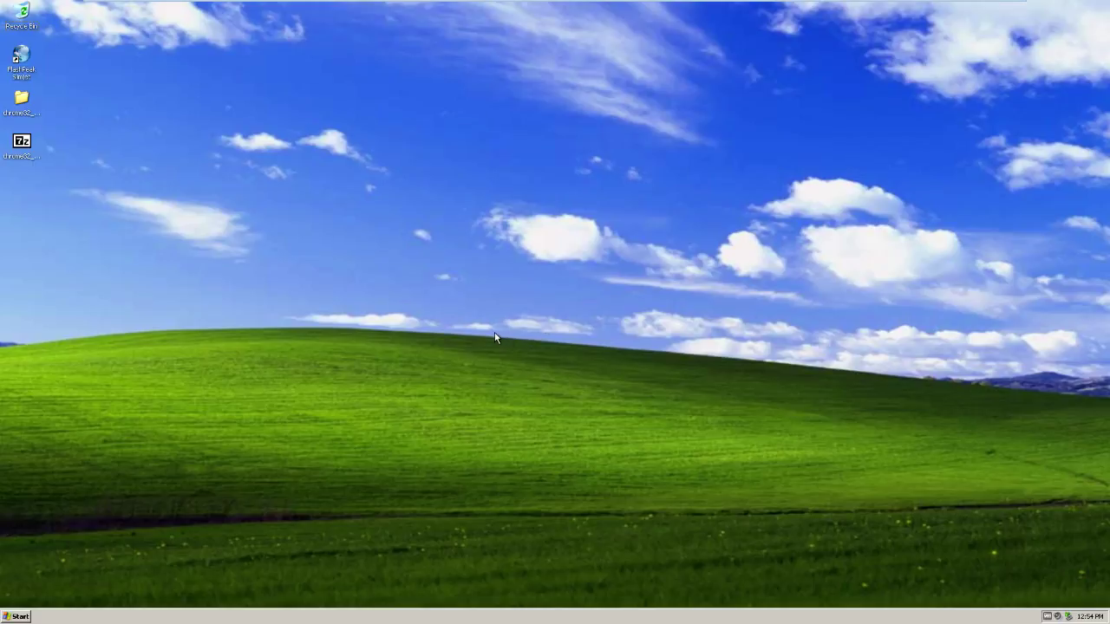
# Run winver to check the Windows version information, and dismiss it.
pyautogui.press('super+r')
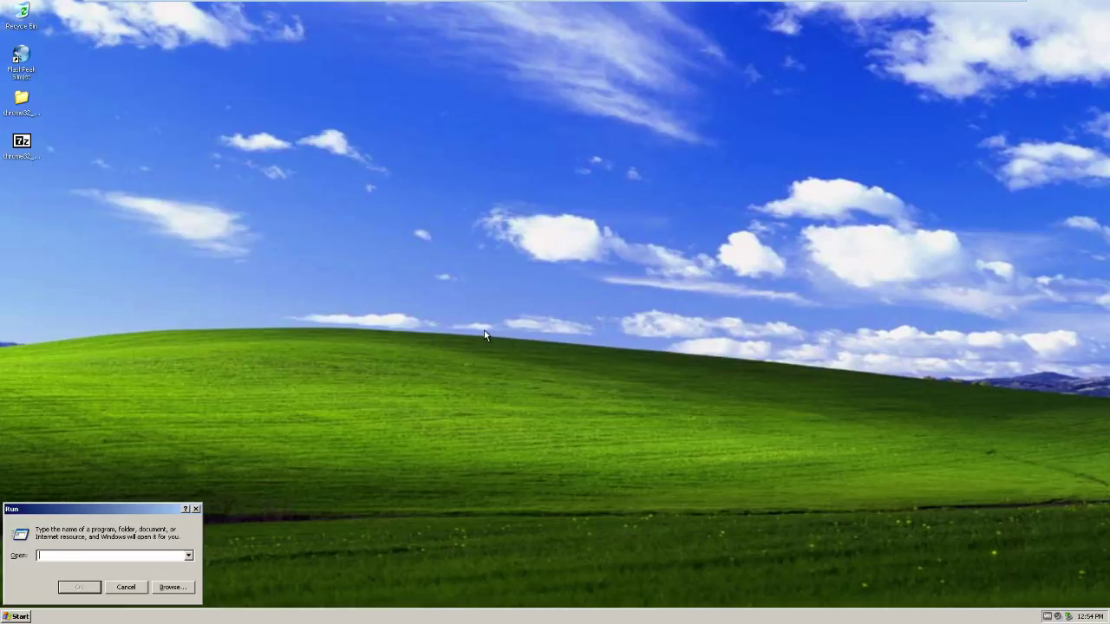
pyautogui.write('winver')
pyautogui.press('Return')
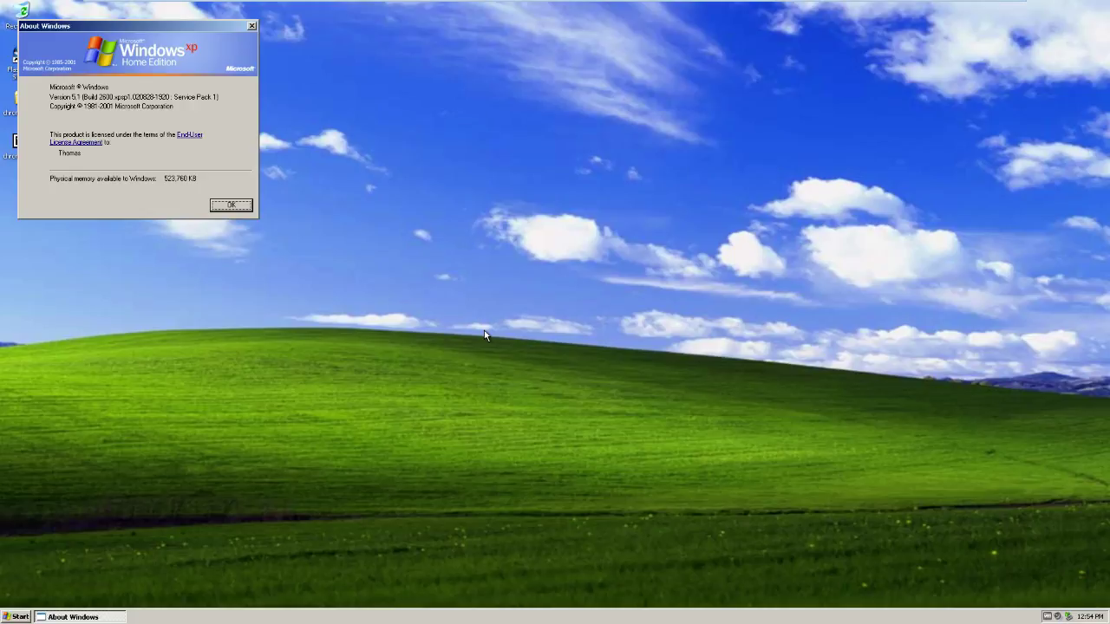
pyautogui.press('Return')
# Open Internet Explorer and search the web for "internet explorer 8 for xp" from the MSN page.
pyautogui.press('super')
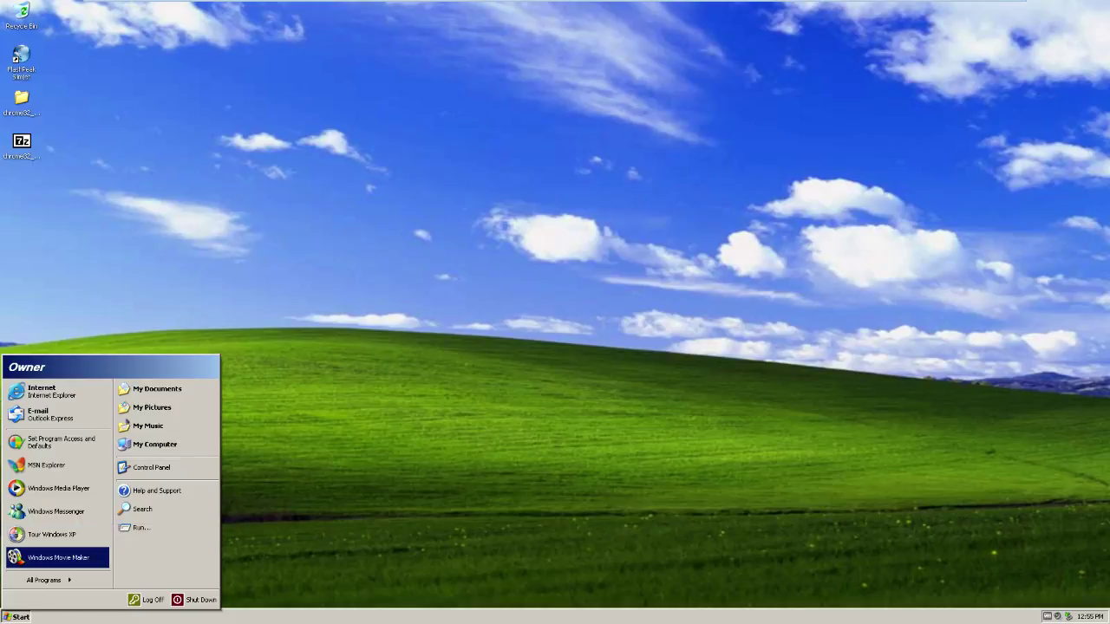
pyautogui.click(59, 397)
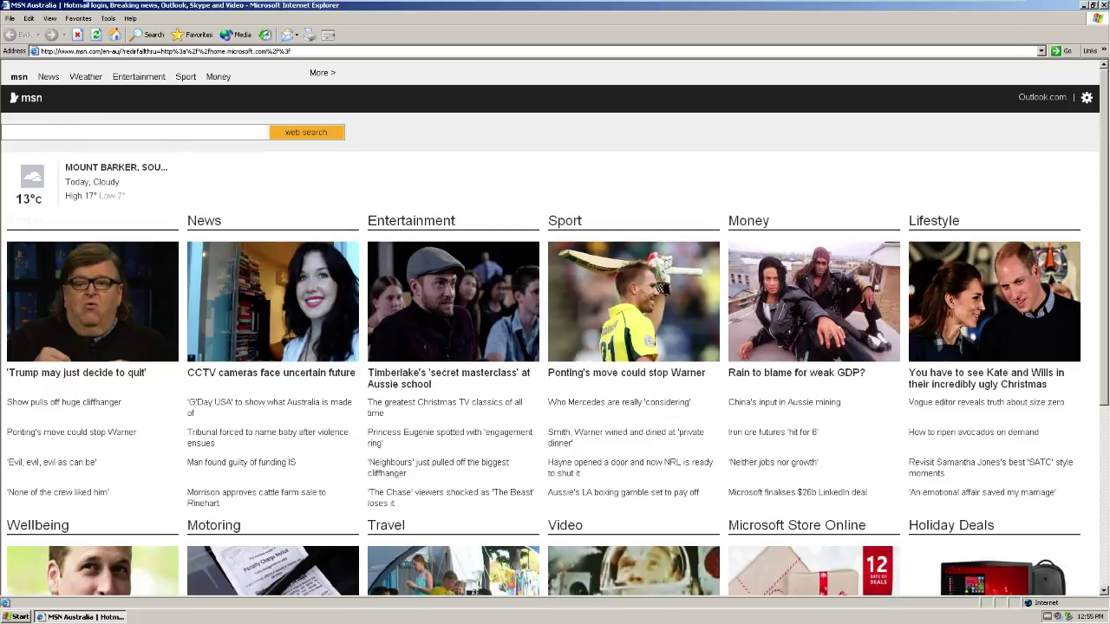
pyautogui.write('internet explorer 8 for xp')
pyautogui.press('Return')
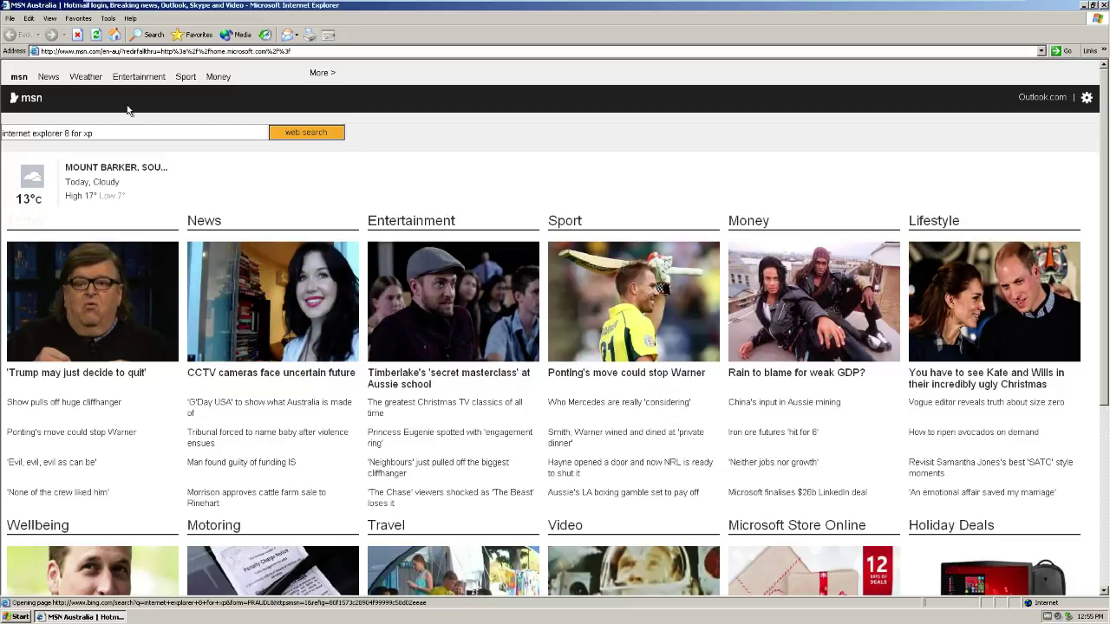
pyautogui.click(541, 340)
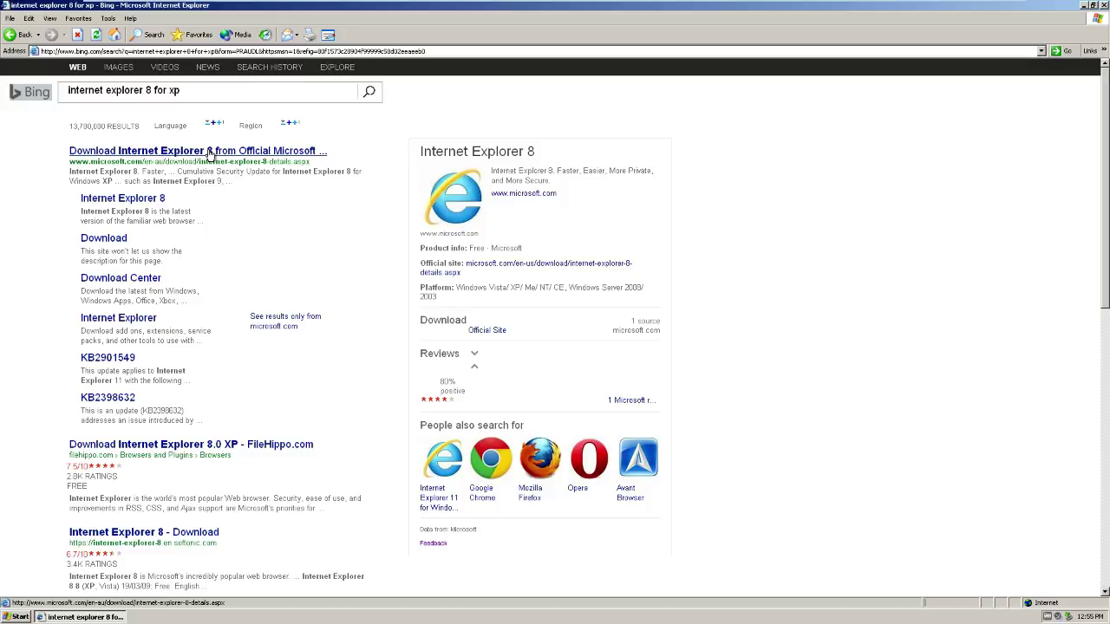
# Open Microsoft's official Internet Explorer 8 download page and check its system compatibility and available versions.
pyautogui.click(209, 152)
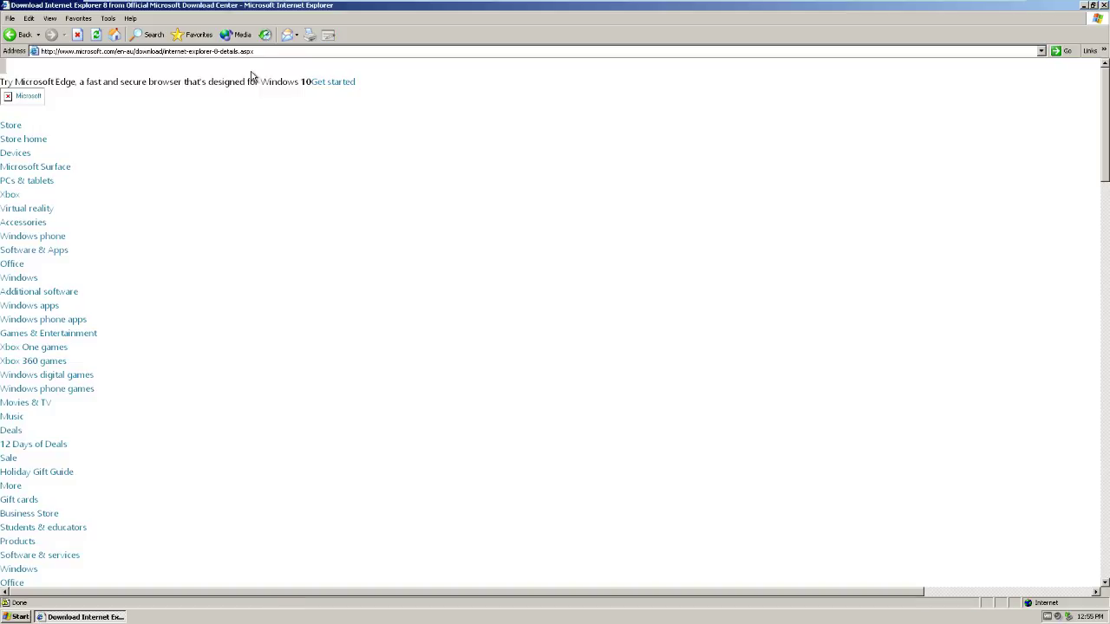
pyautogui.scroll(-15, 122, 116)
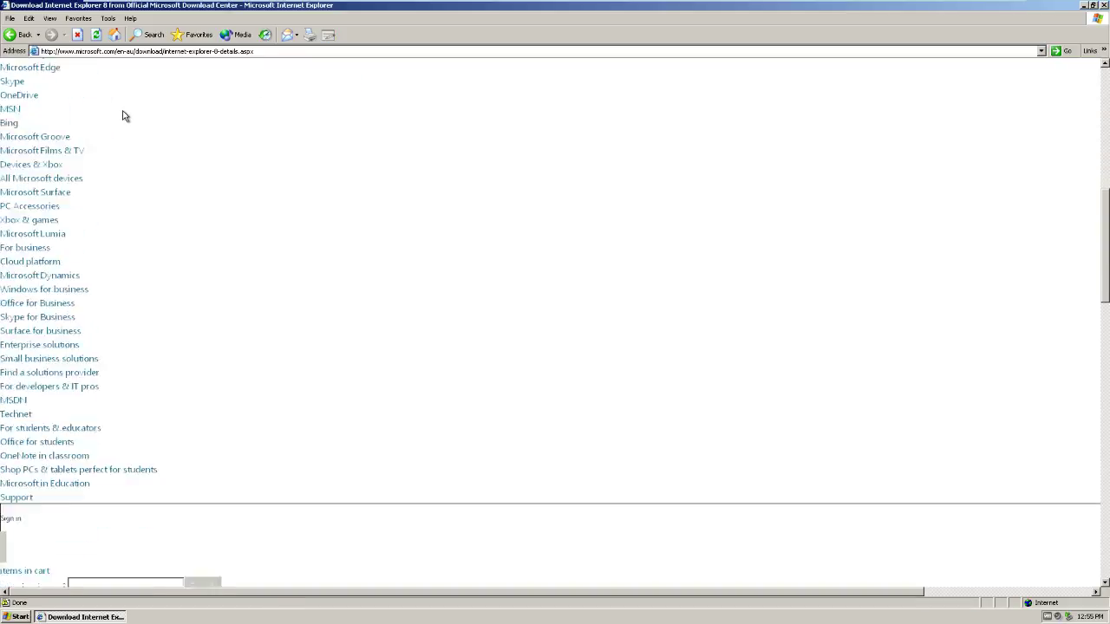
pyautogui.scroll(-5, 124, 117)
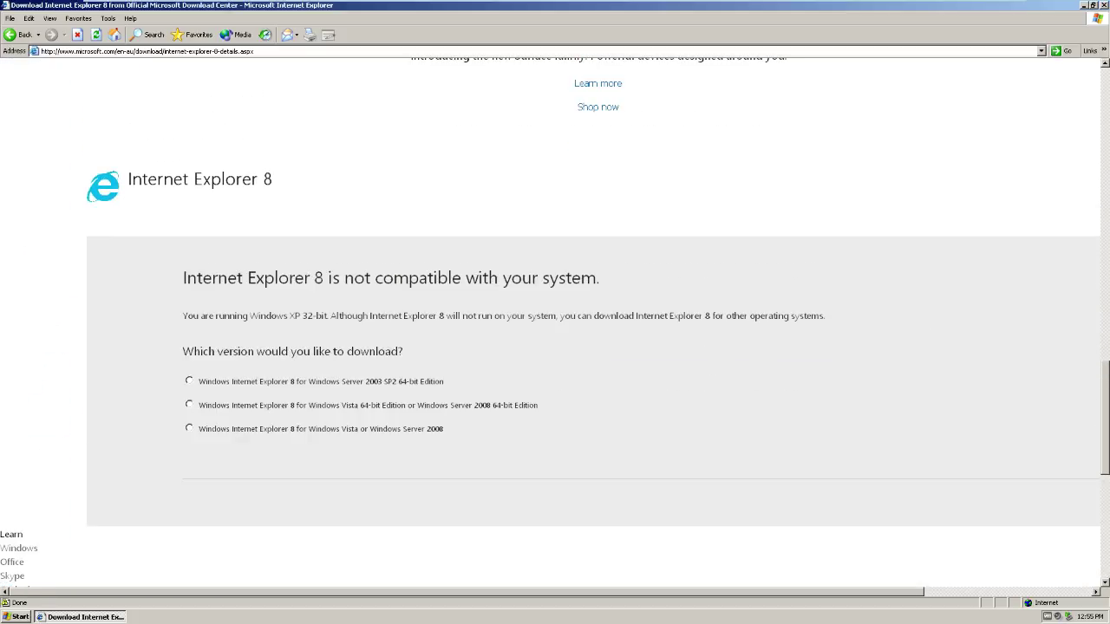
pyautogui.scroll(3, 245, 183)
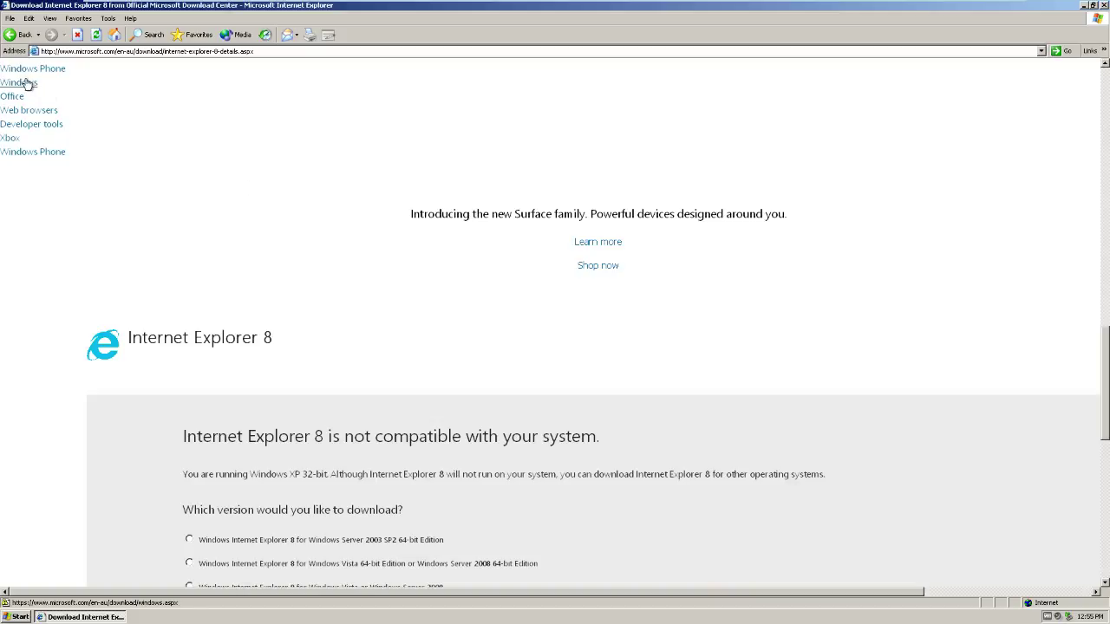
# Return to the Bing results and change the search to "internet explorer 7 for xp".
pyautogui.click(18, 37)
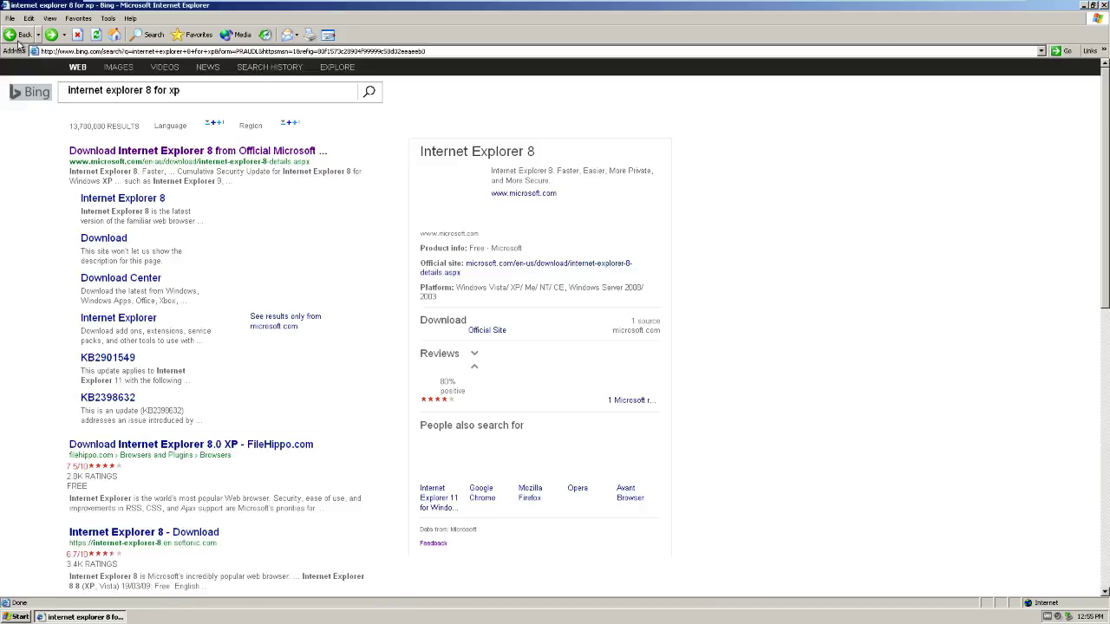
pyautogui.click(163, 90)
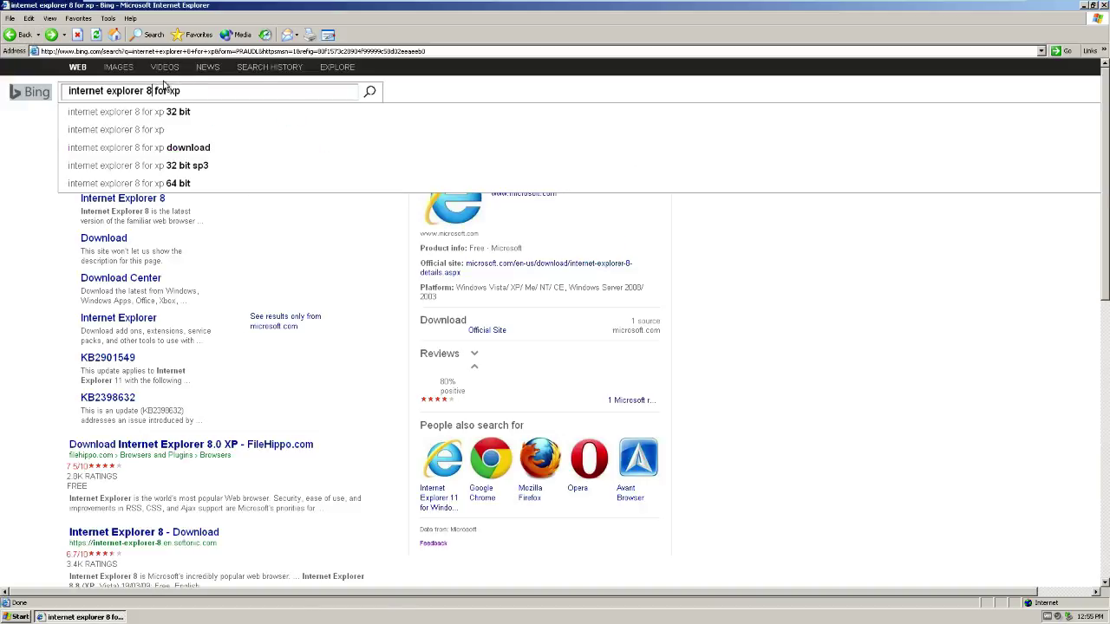
pyautogui.press('BackSpace')
pyautogui.write('7')
pyautogui.press('Return')
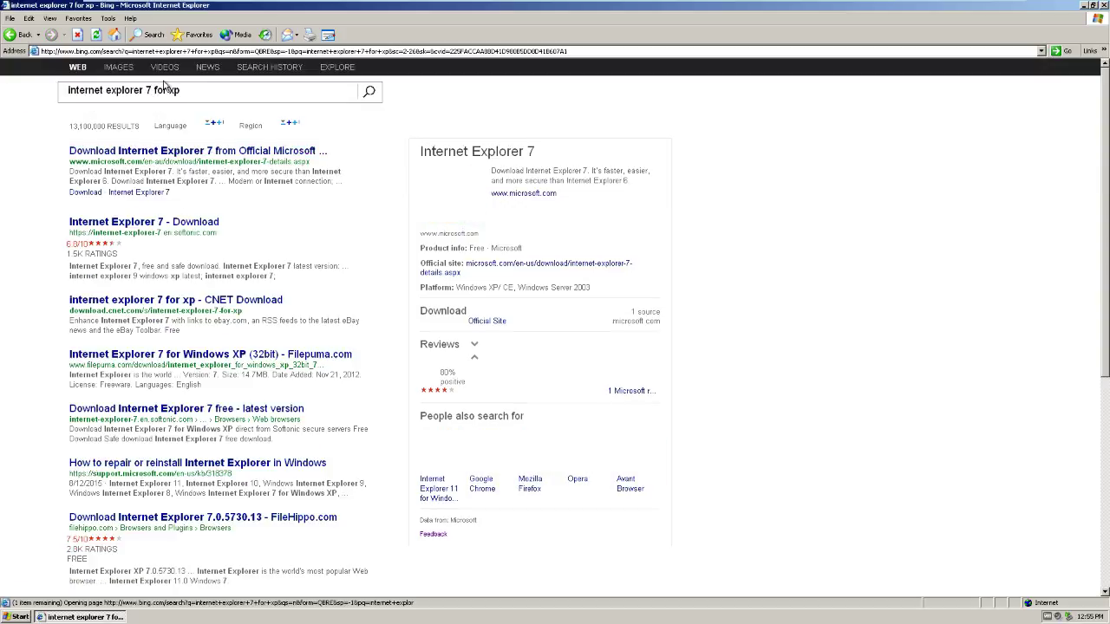
# Check the available versions on Microsoft's official Internet Explorer 7 download page, and close the browser.
pyautogui.click(150, 153)
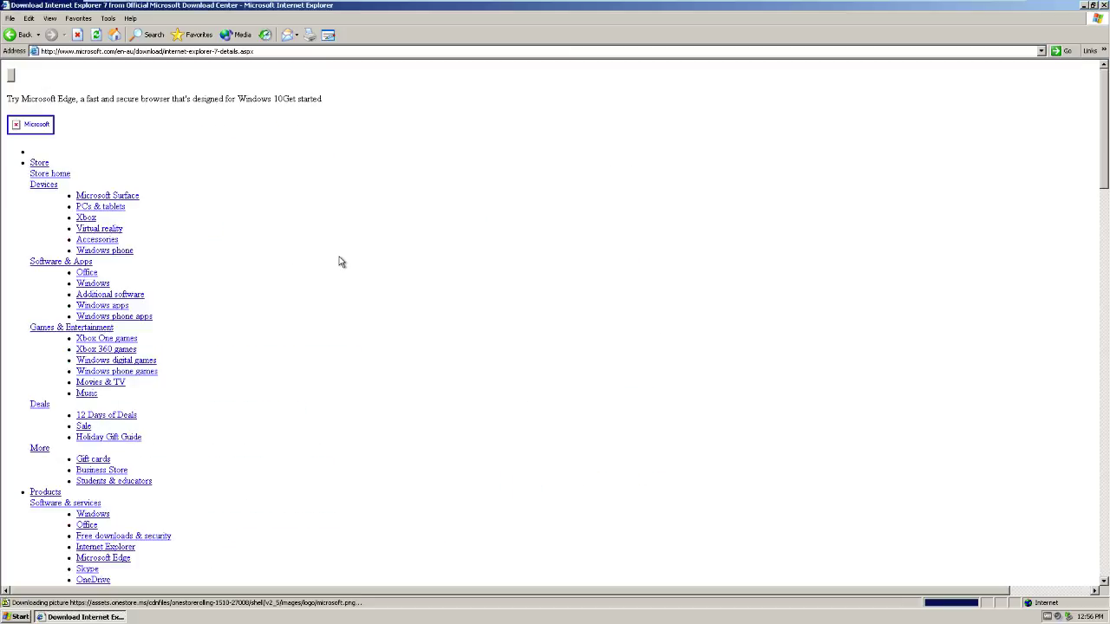
pyautogui.scroll(-5, 339, 269)
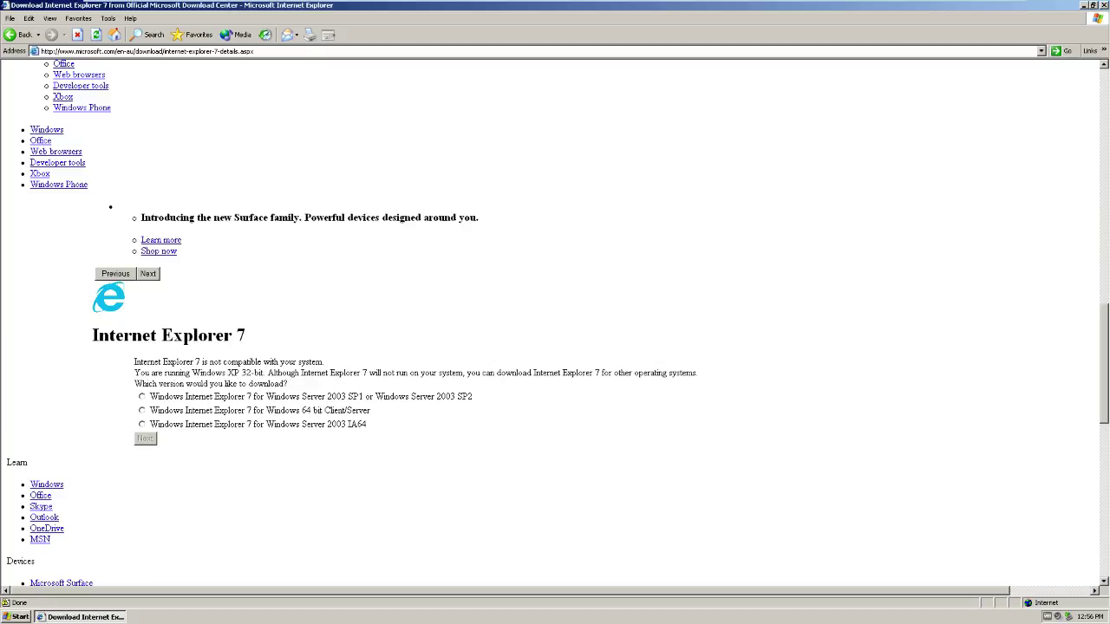
pyautogui.click(1103, 5)
# Open Outlook Express without setting up a mail account, view the unread welcome message in the Inbox, and close the program.
pyautogui.press('super')
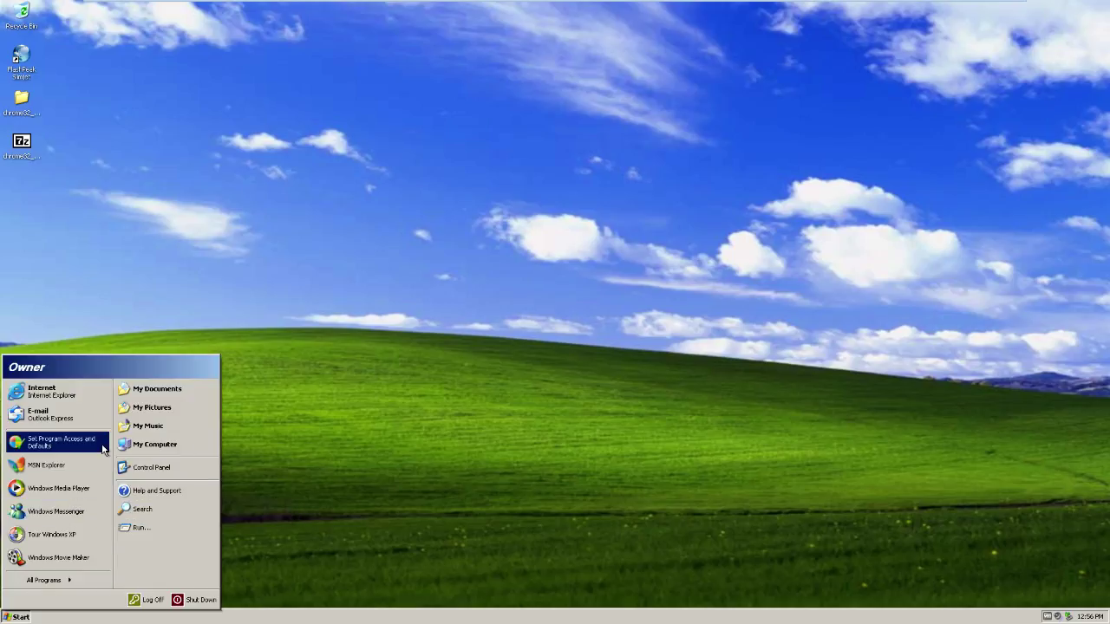
pyautogui.click(98, 416)
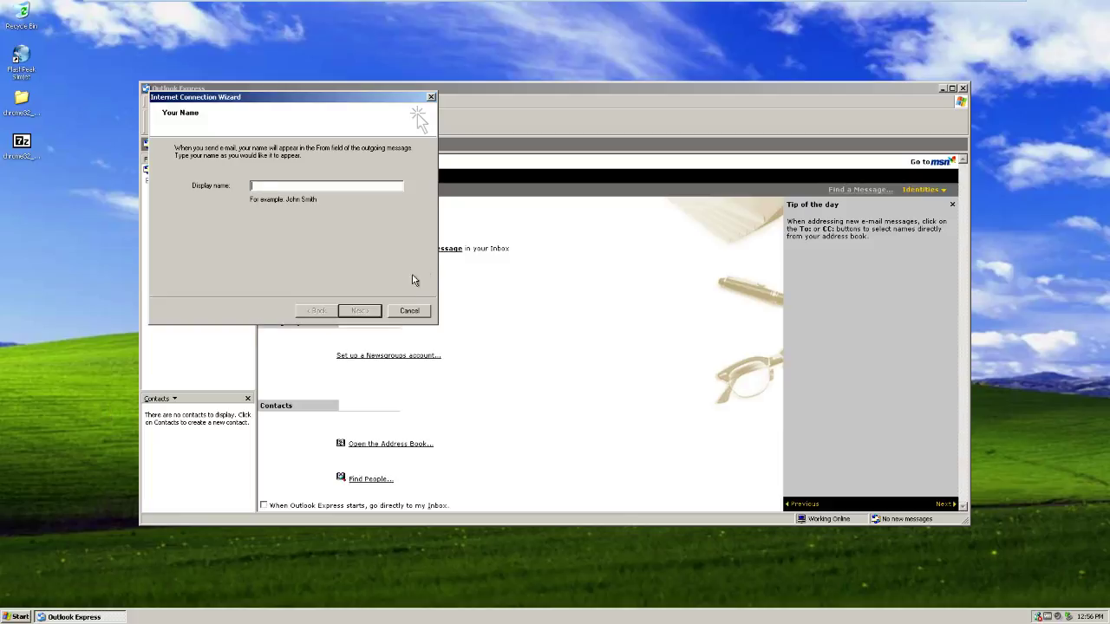
pyautogui.click(410, 313)
pyautogui.click(544, 337)
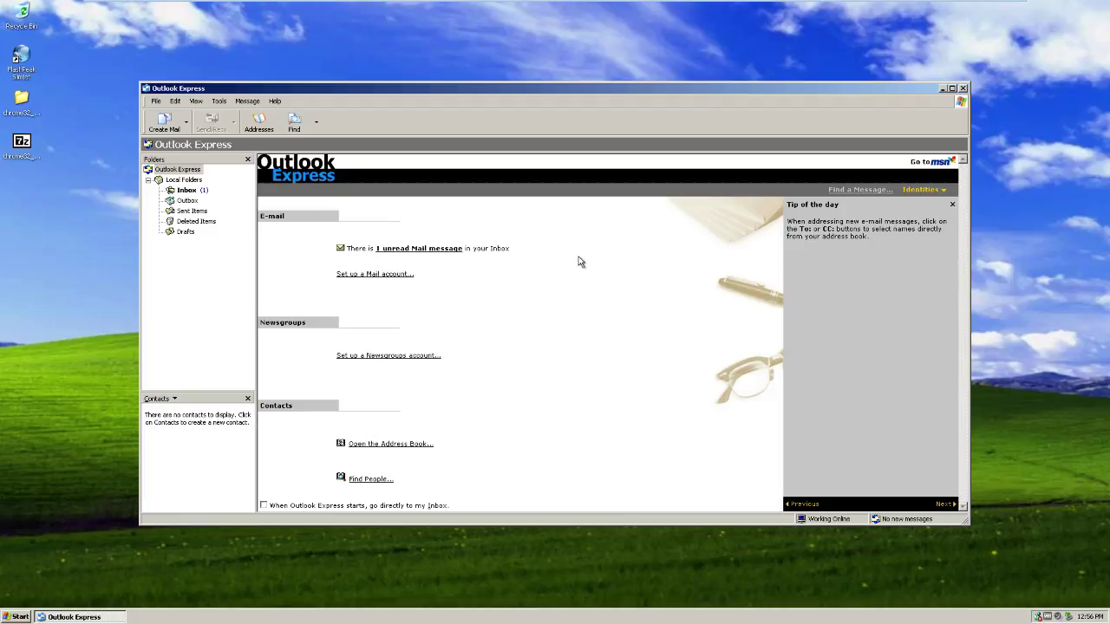
pyautogui.click(409, 249)
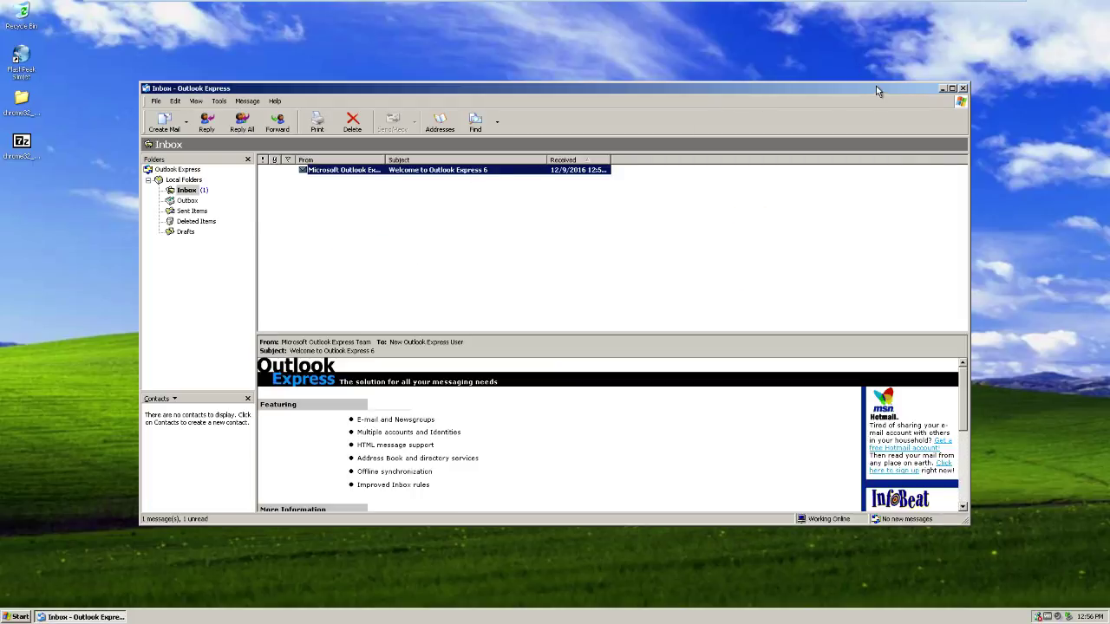
pyautogui.click(962, 89)
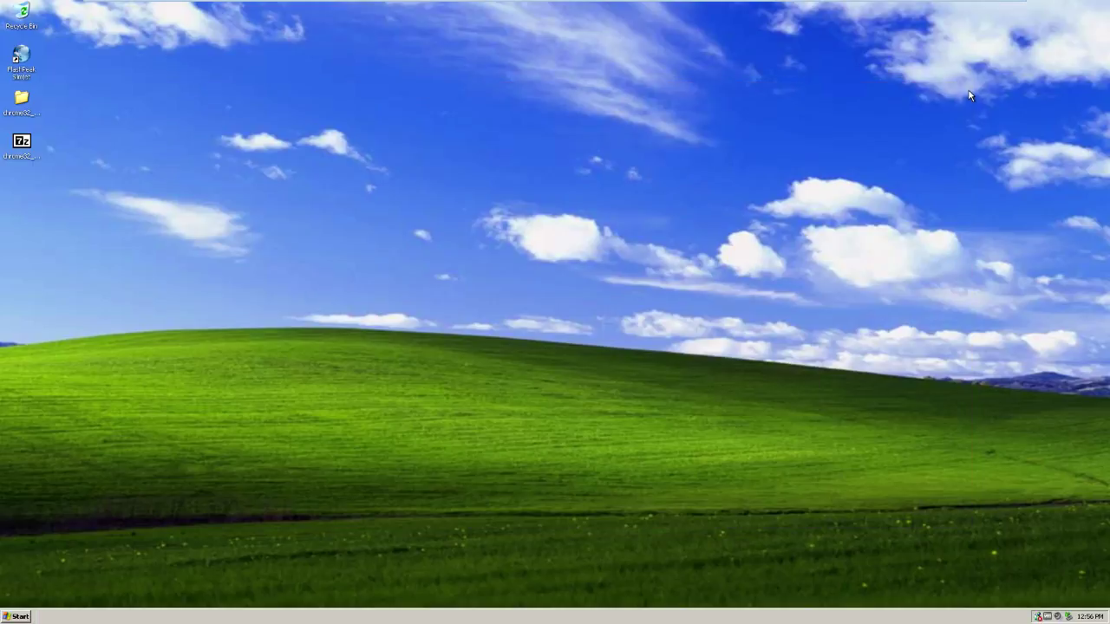
# View the Non-Microsoft configuration in Set Program Access and Defaults, and close it without applying.
pyautogui.click(17, 617)
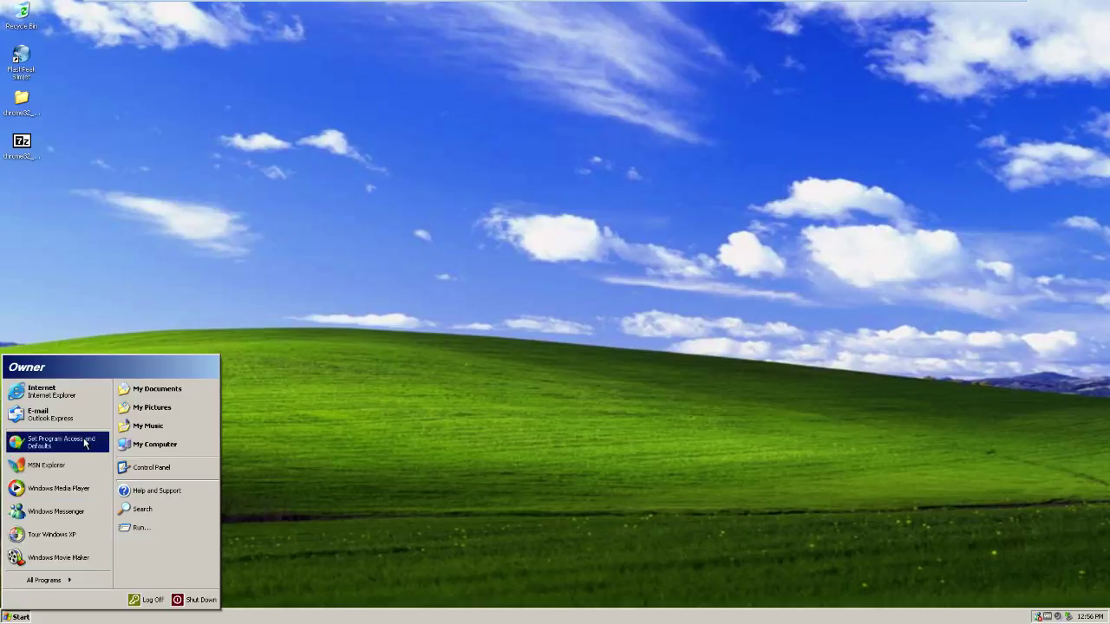
pyautogui.click(85, 443)
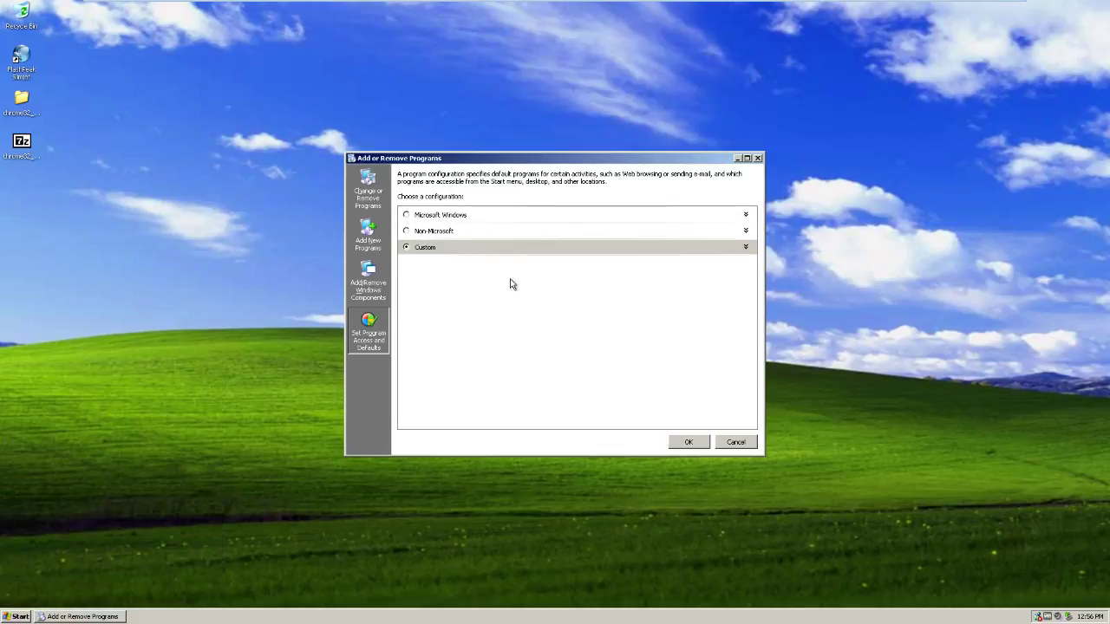
pyautogui.click(746, 231)
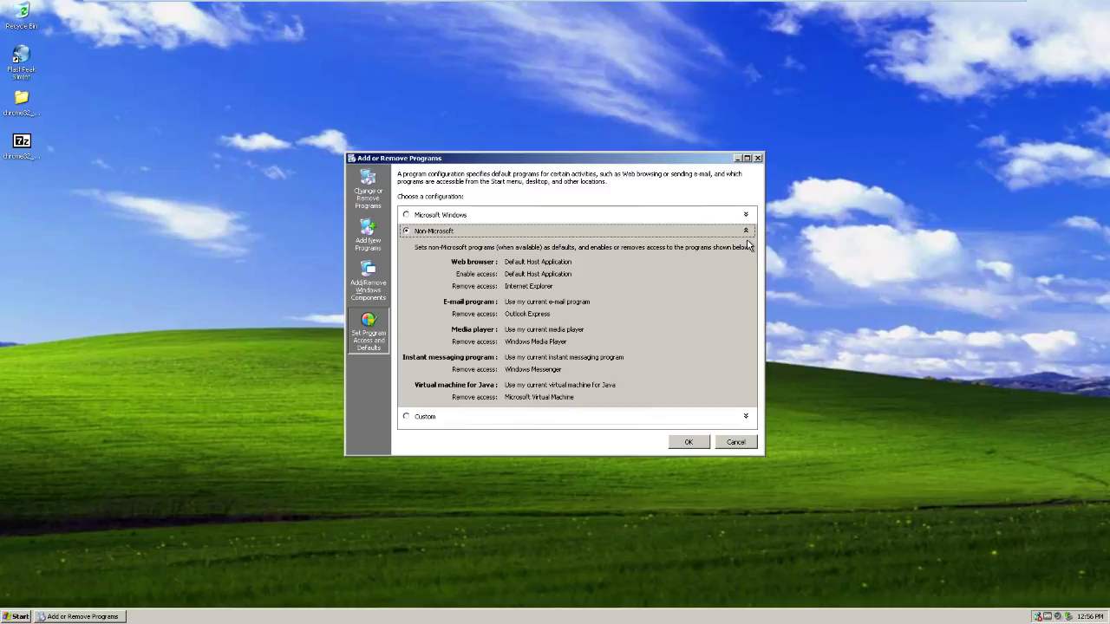
pyautogui.click(758, 159)
# Start MSN Explorer, decline using it for Internet and e-mail, and close its welcome window.
pyautogui.click(17, 616)
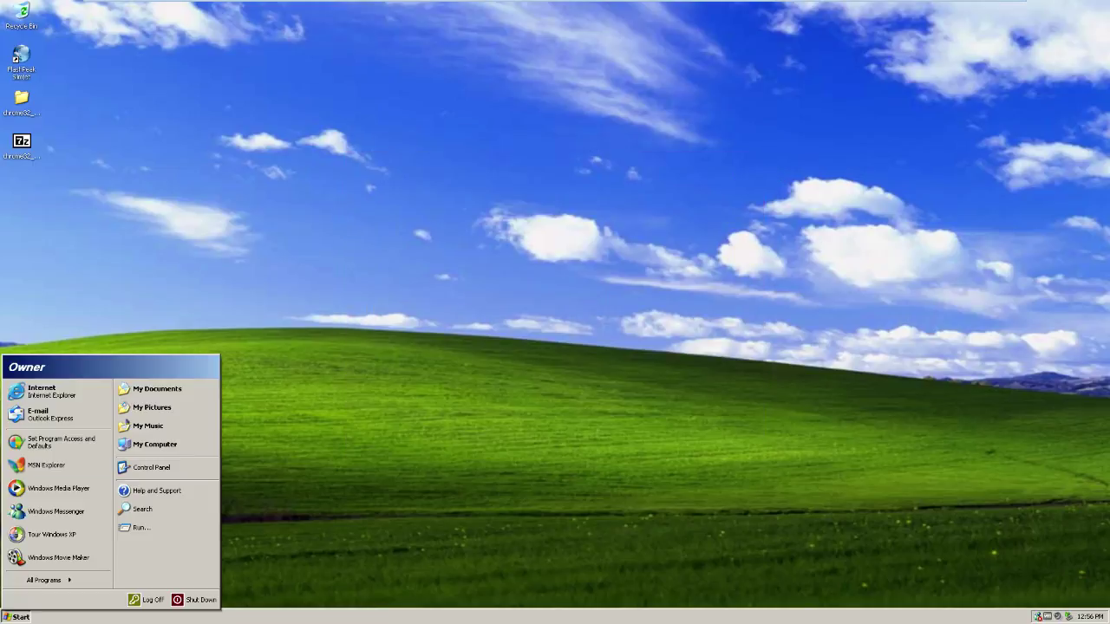
pyautogui.click(81, 463)
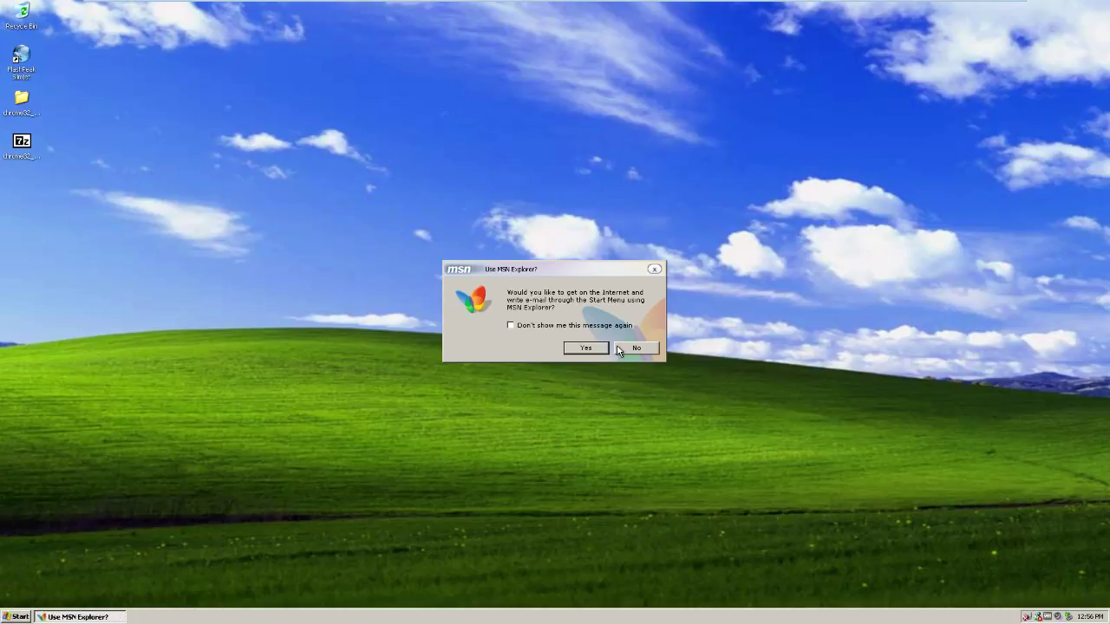
pyautogui.click(617, 348)
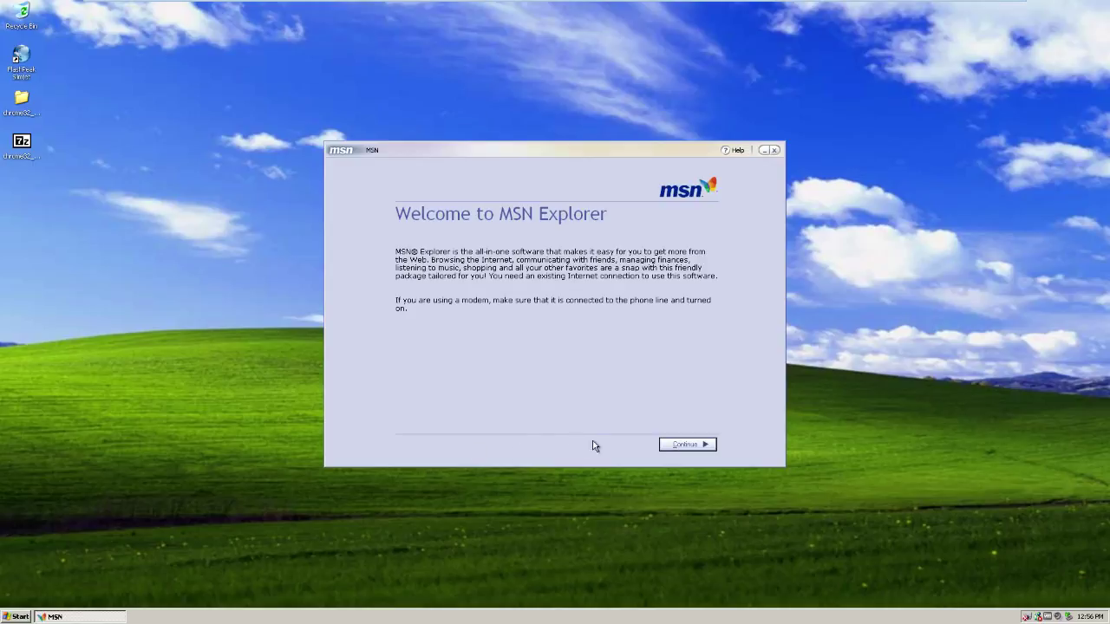
pyautogui.click(774, 150)
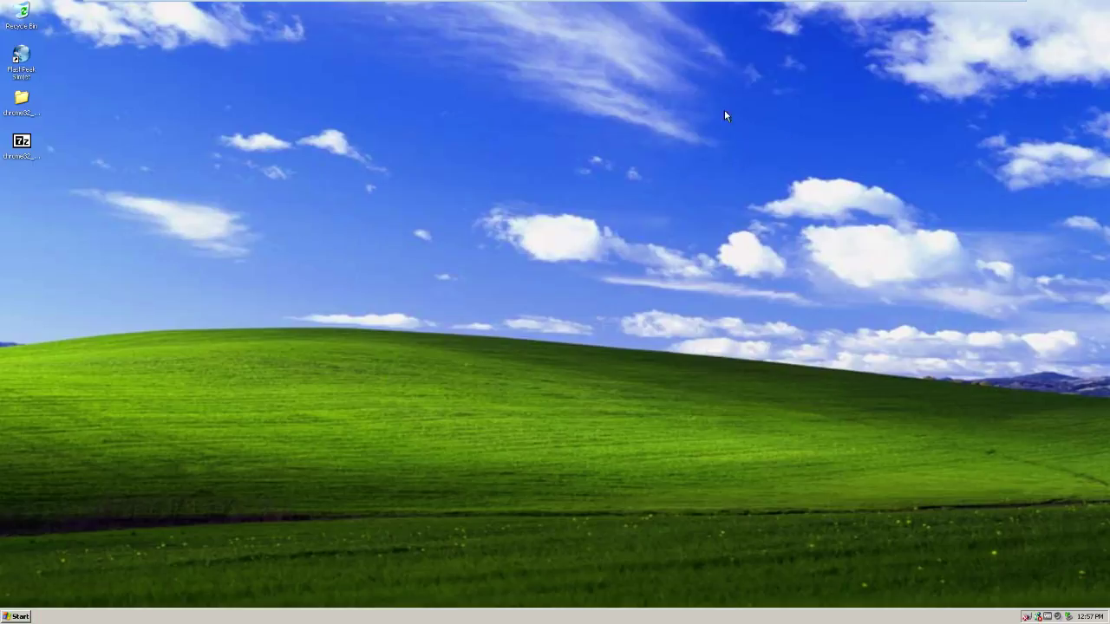
# Open Windows Media Player, switch to the Now Playing view, check the player's version information, and close the program.
pyautogui.click(17, 616)
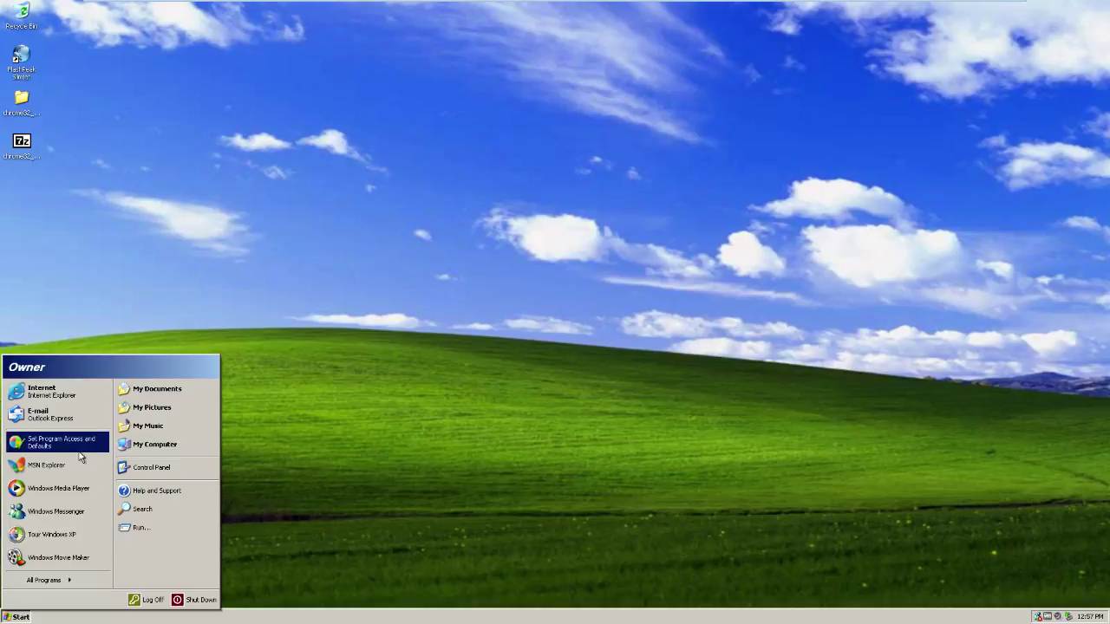
pyautogui.click(61, 491)
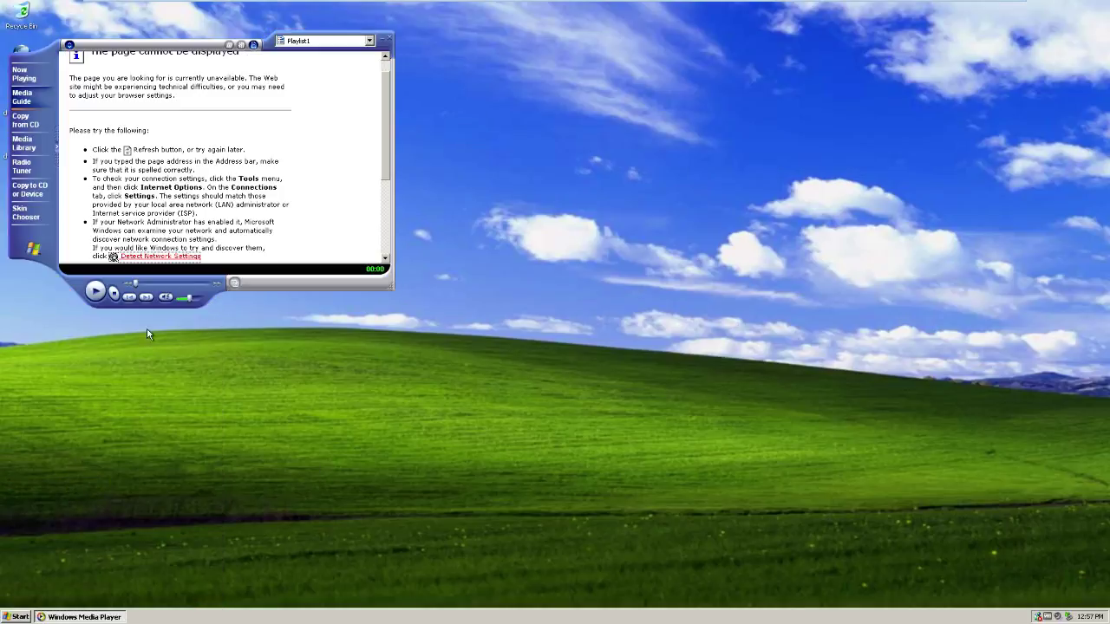
pyautogui.click(24, 73)
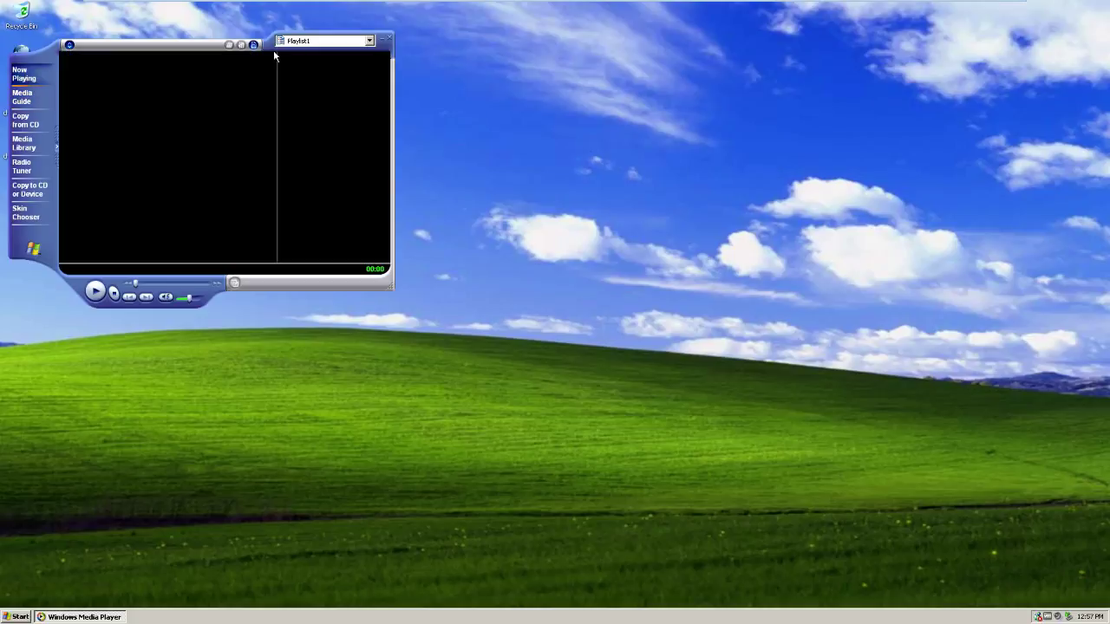
pyautogui.click(93, 25)
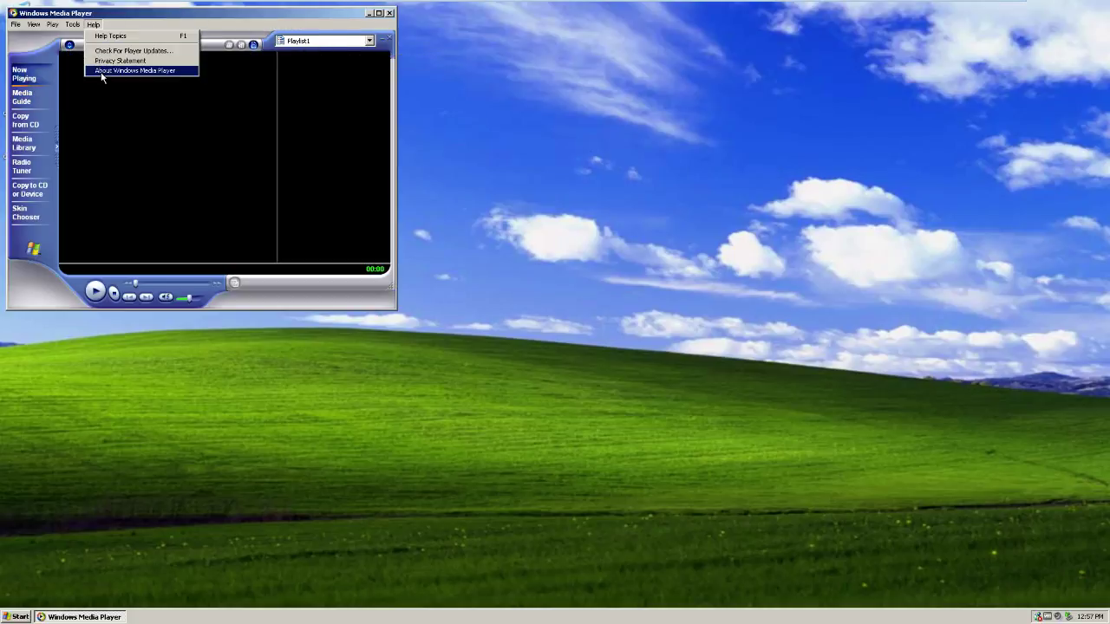
pyautogui.click(101, 72)
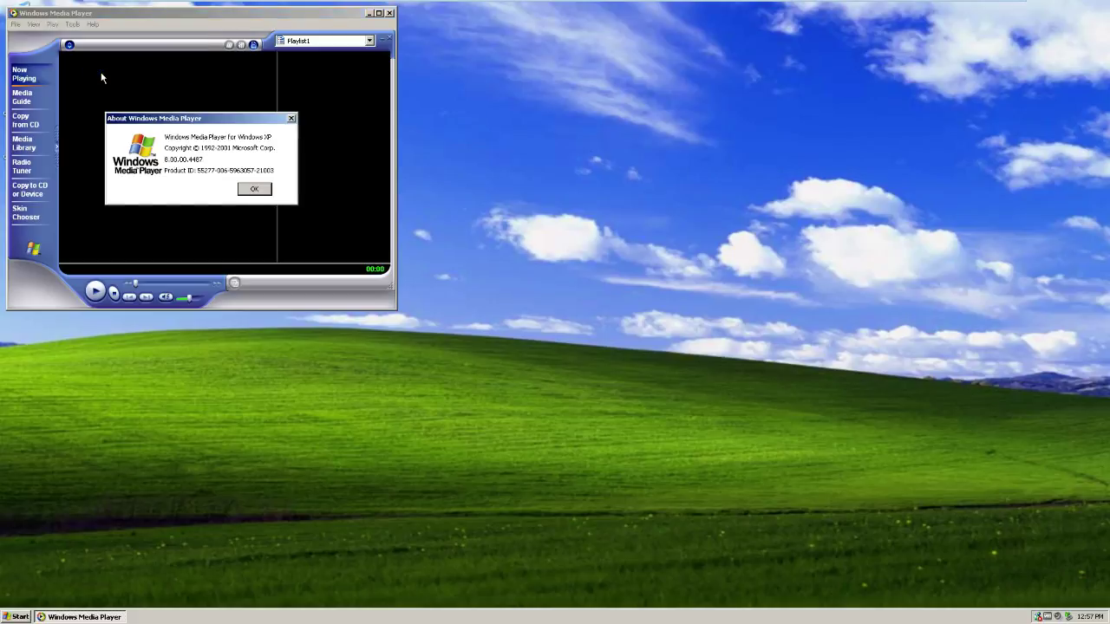
pyautogui.click(262, 192)
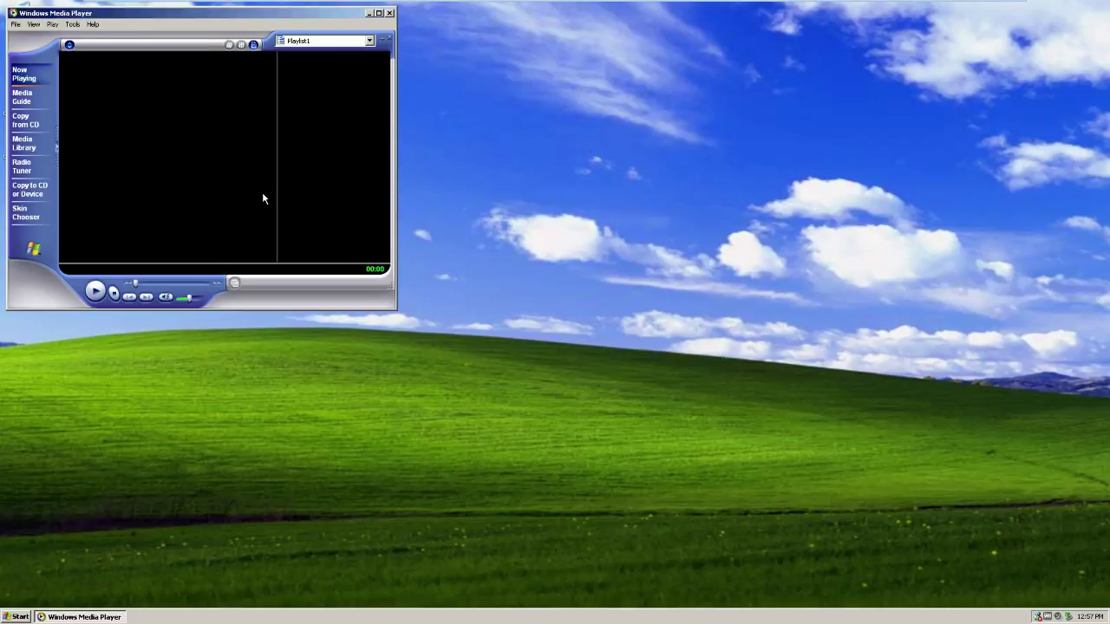
pyautogui.click(390, 13)
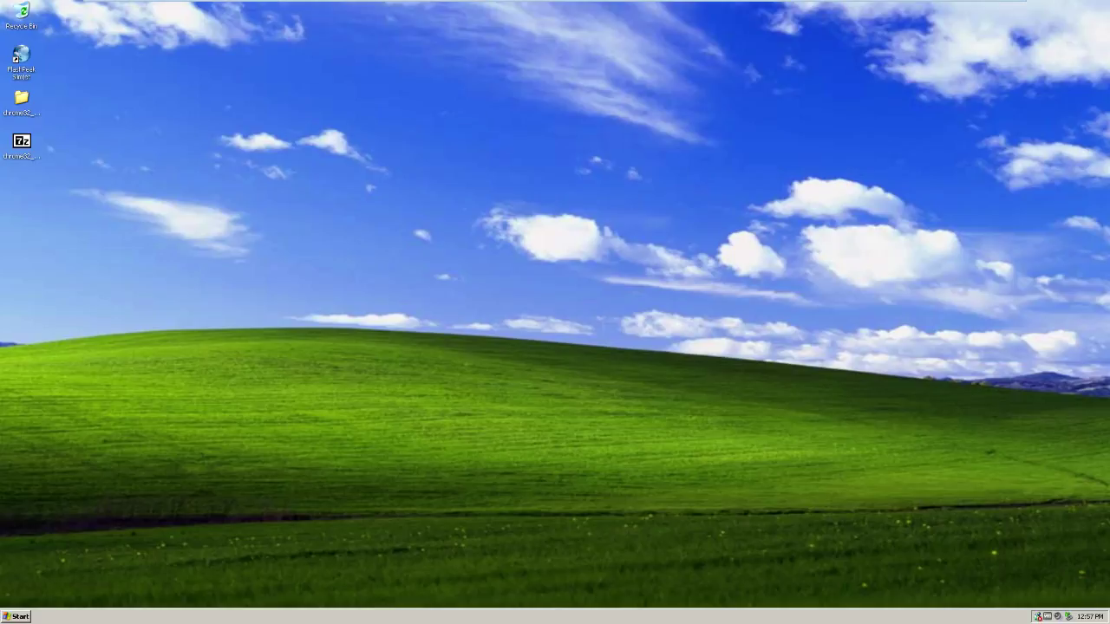
# Open Windows Messenger, view its main window without signing in, and close it.
pyautogui.press('super')
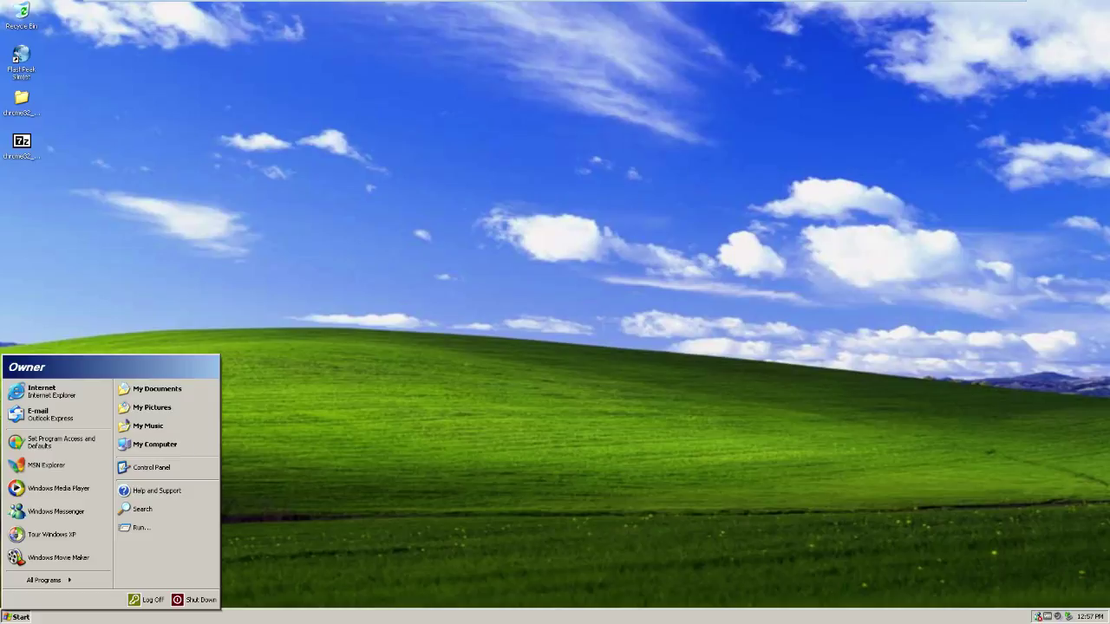
pyautogui.moveTo(43, 580)
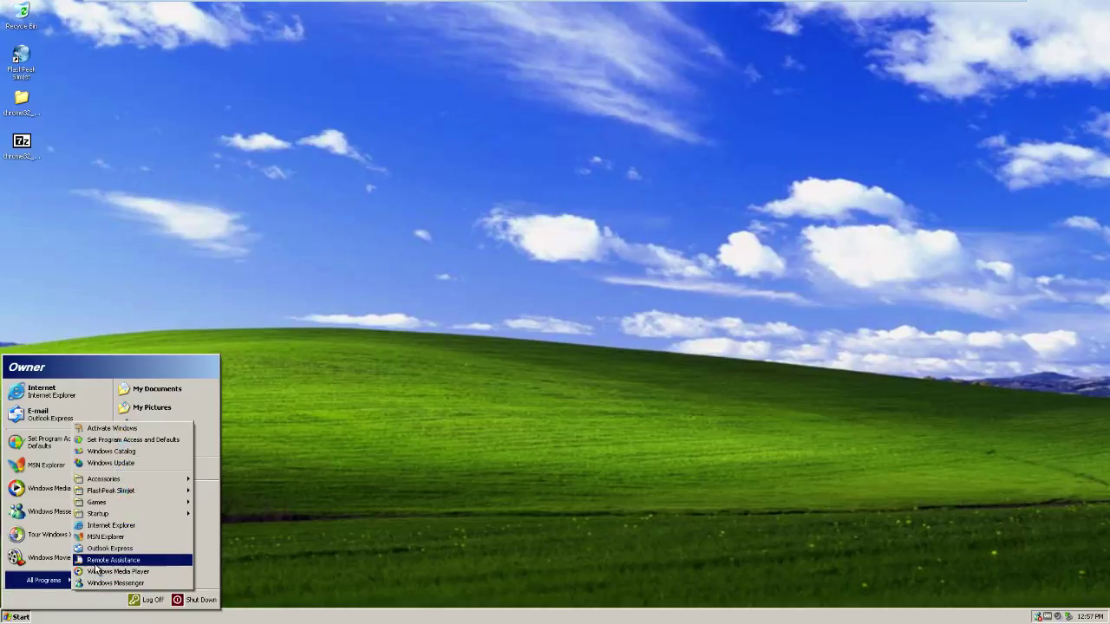
pyautogui.click(31, 510)
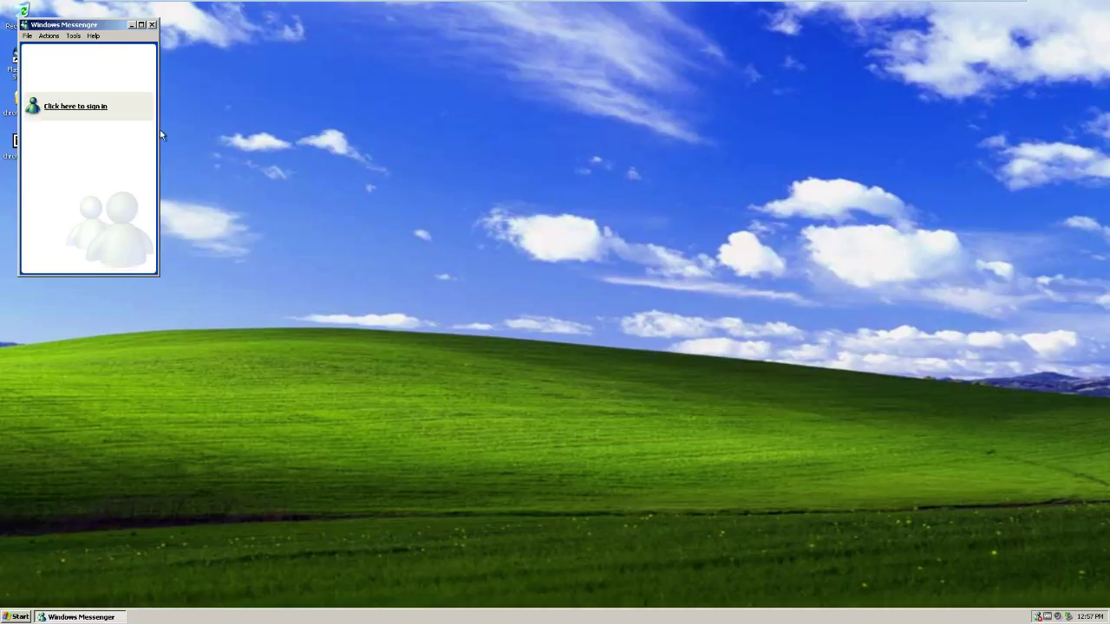
pyautogui.click(152, 24)
# Start the animated Windows XP Tour and play the Windows Desktop topic in the Windows XP Basics section.
pyautogui.click(17, 616)
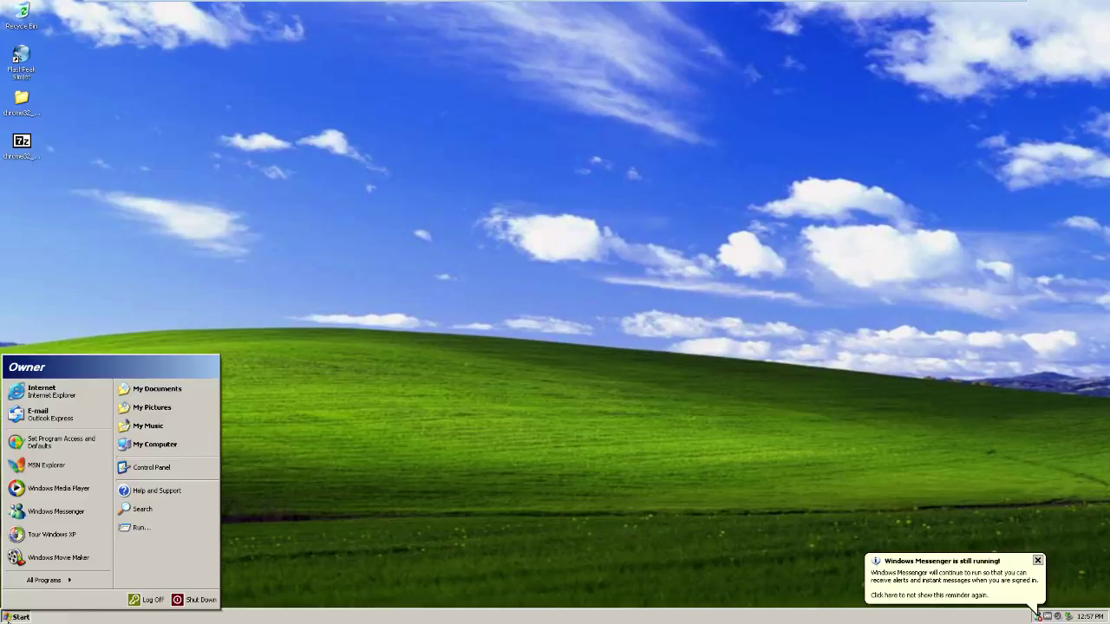
pyautogui.moveTo(91, 586)
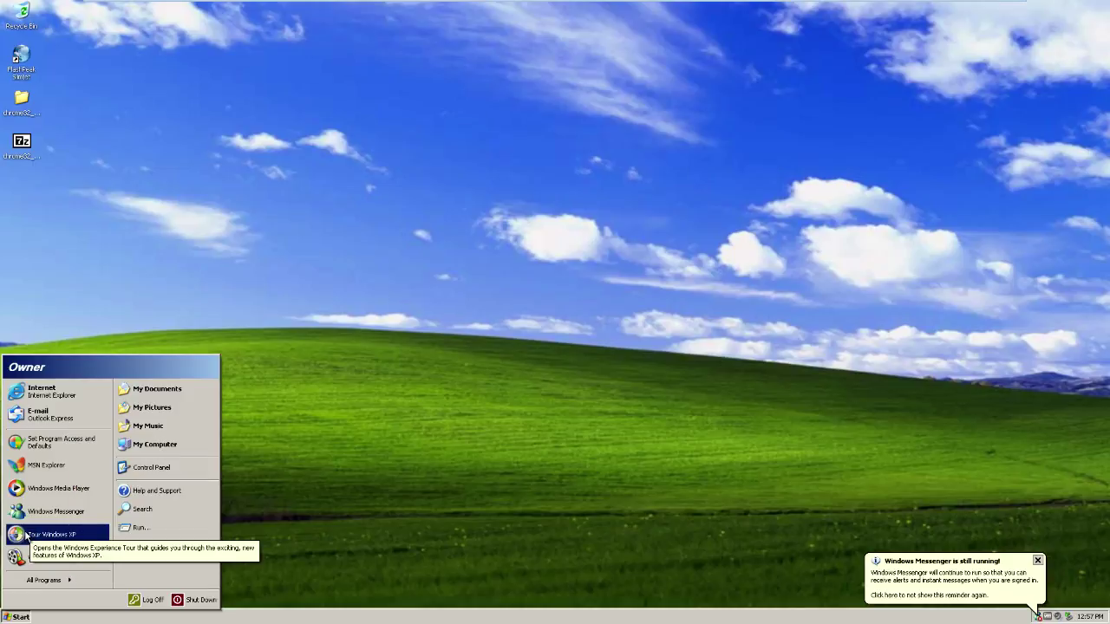
pyautogui.click(29, 537)
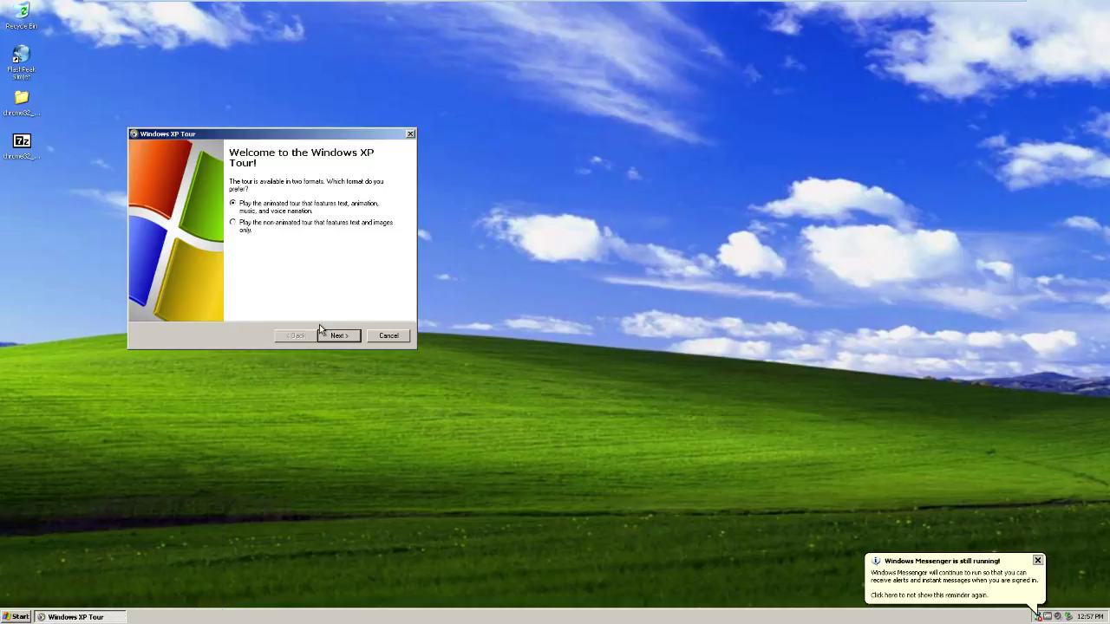
pyautogui.click(338, 334)
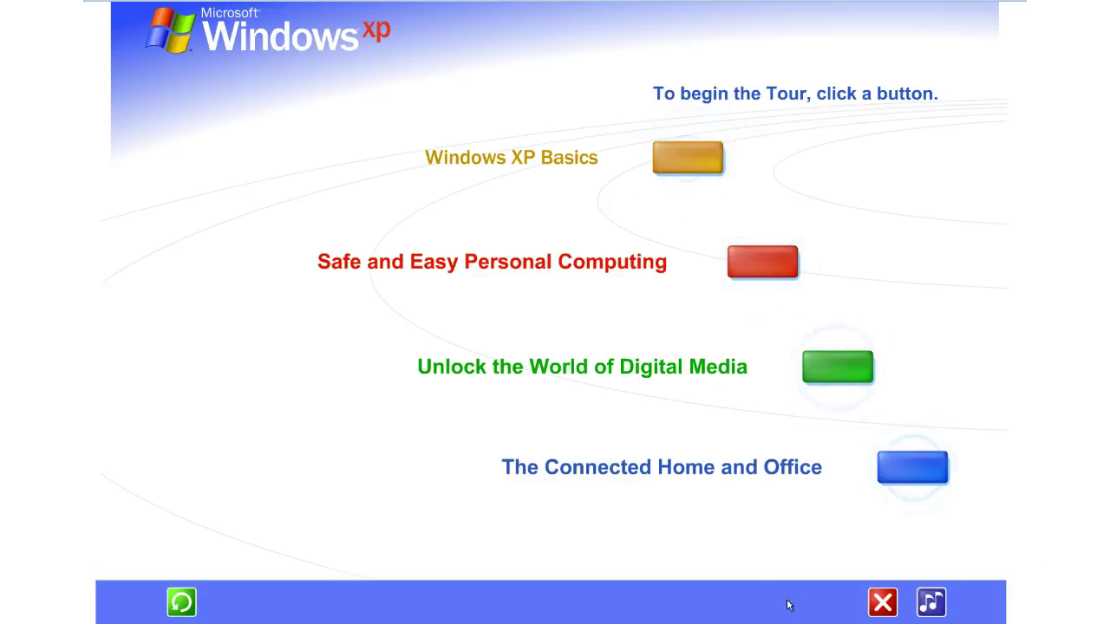
pyautogui.click(673, 174)
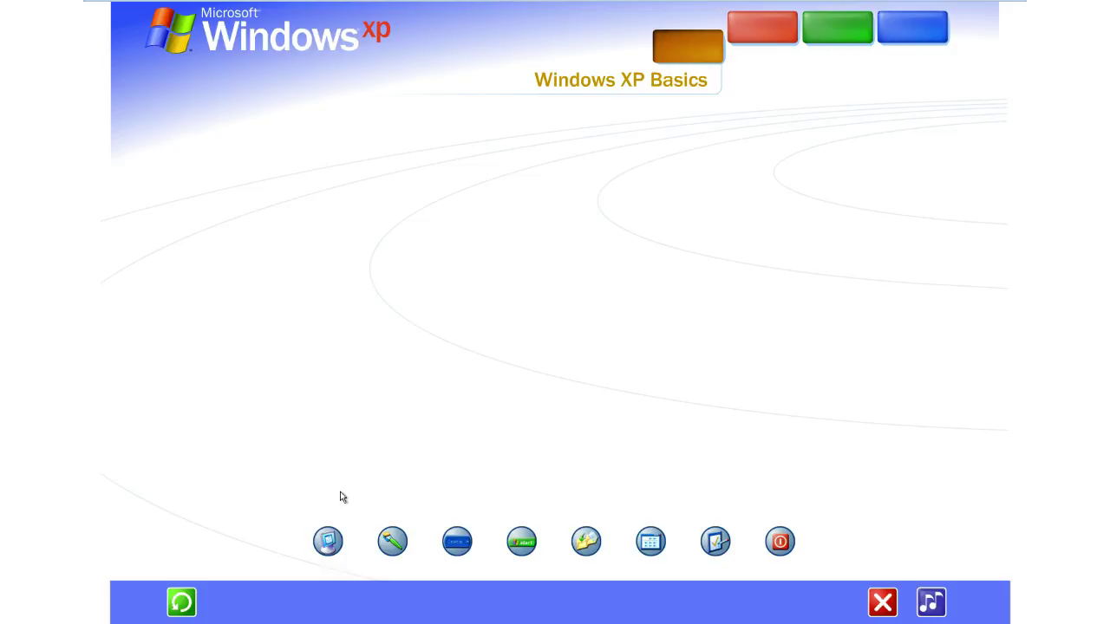
pyautogui.click(328, 541)
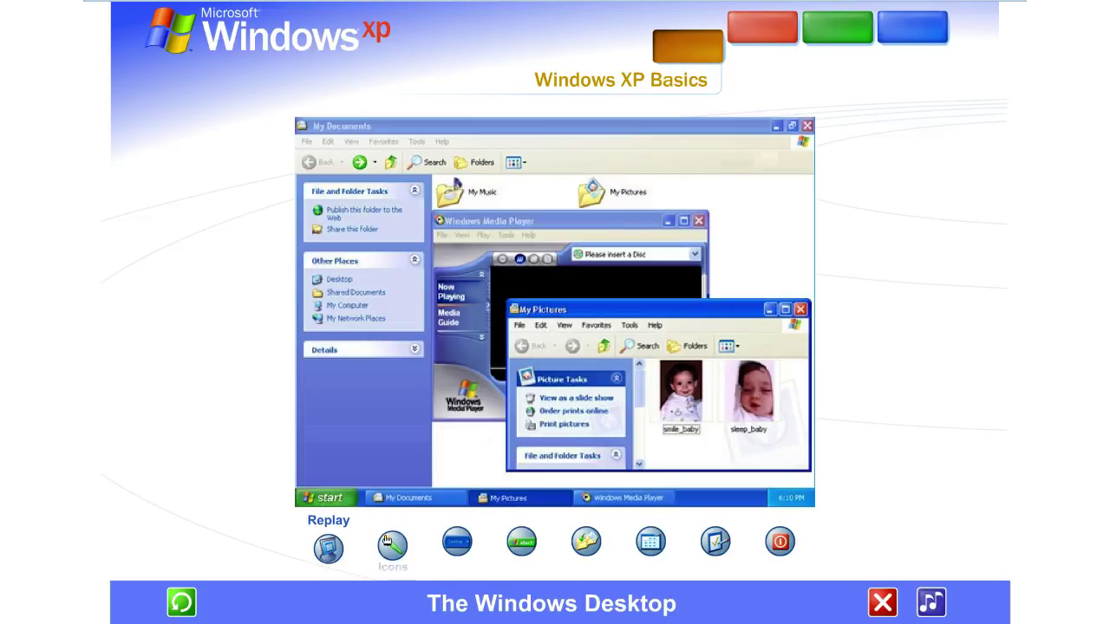
# Look through the Icons, Taskbar, Start Menu, Files and Folders, and Windows topics of the tour, and exit it.
pyautogui.click(388, 542)
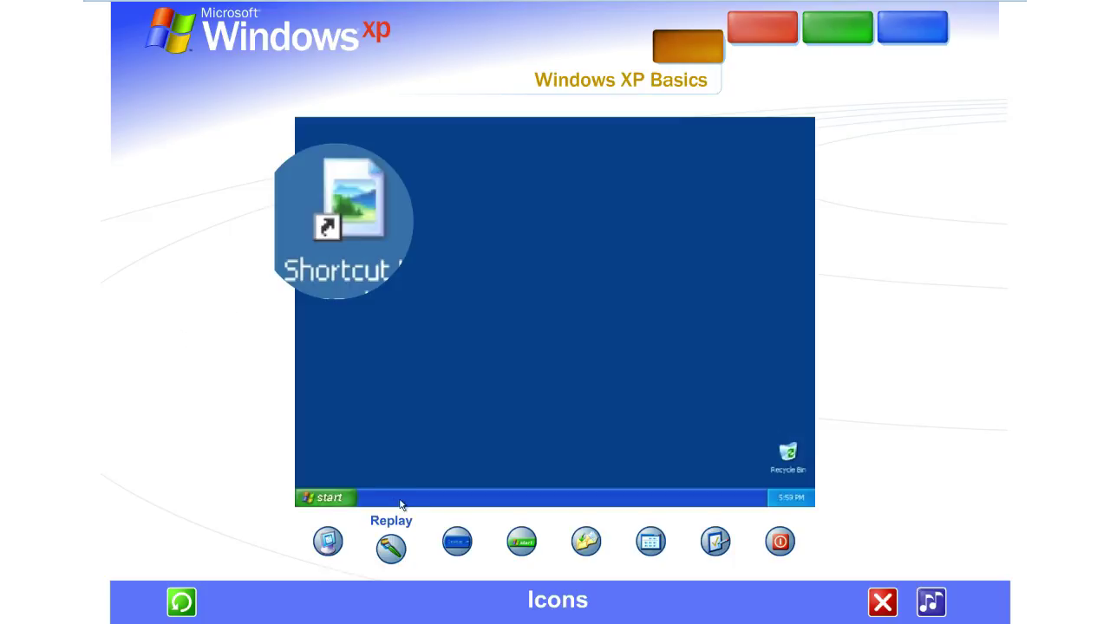
pyautogui.click(458, 542)
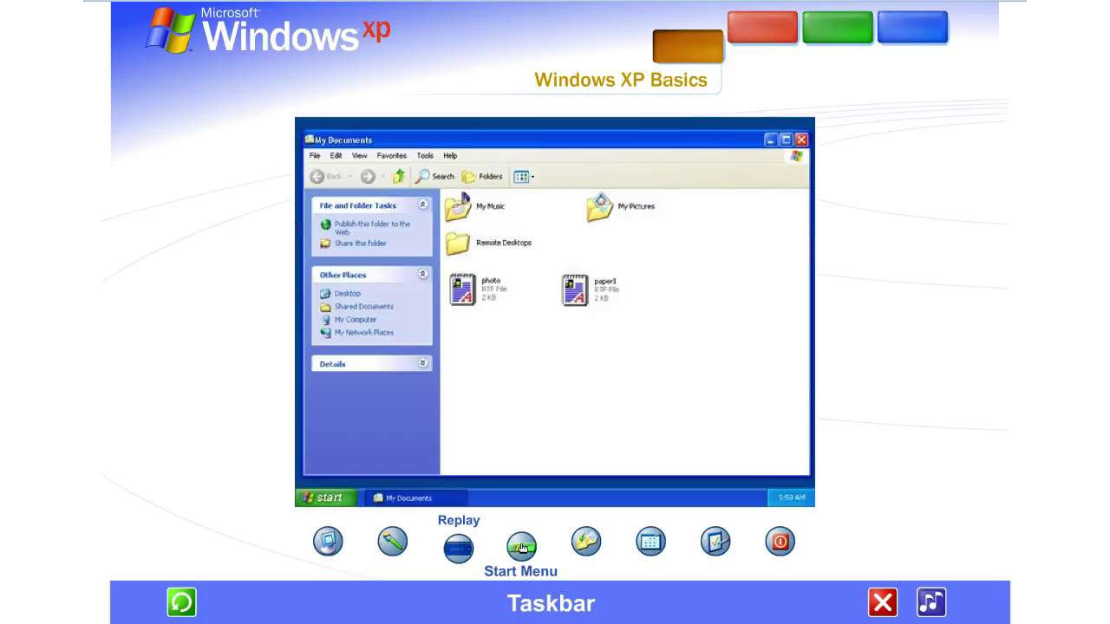
pyautogui.click(521, 543)
pyautogui.click(582, 544)
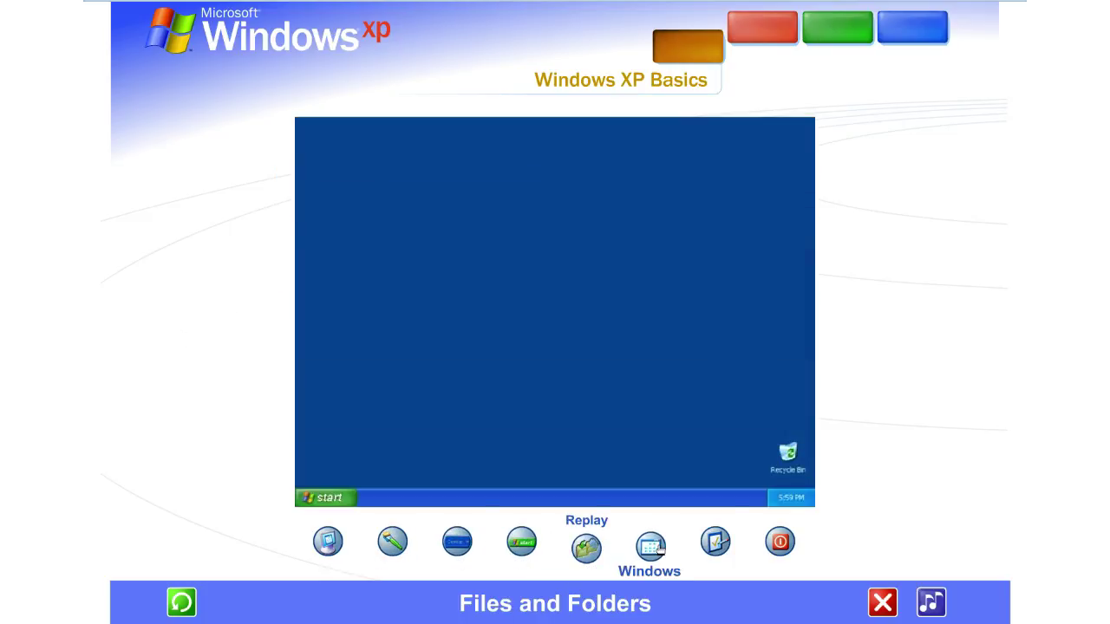
pyautogui.click(650, 542)
pyautogui.click(882, 602)
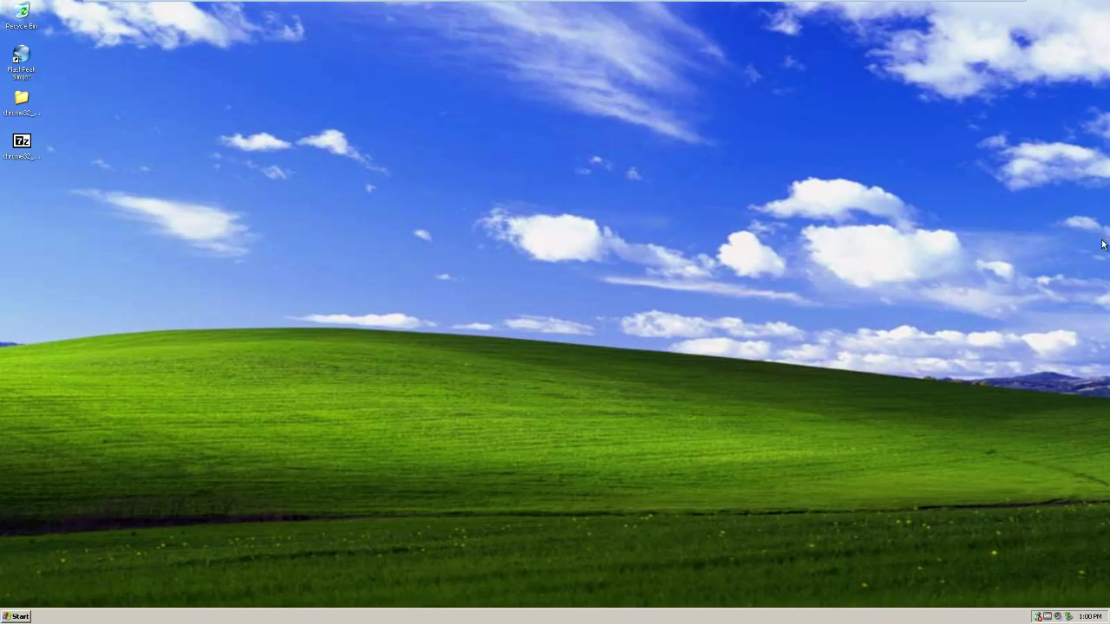
# Open Windows Movie Maker, check its version information, and close the program.
pyautogui.click(10, 616)
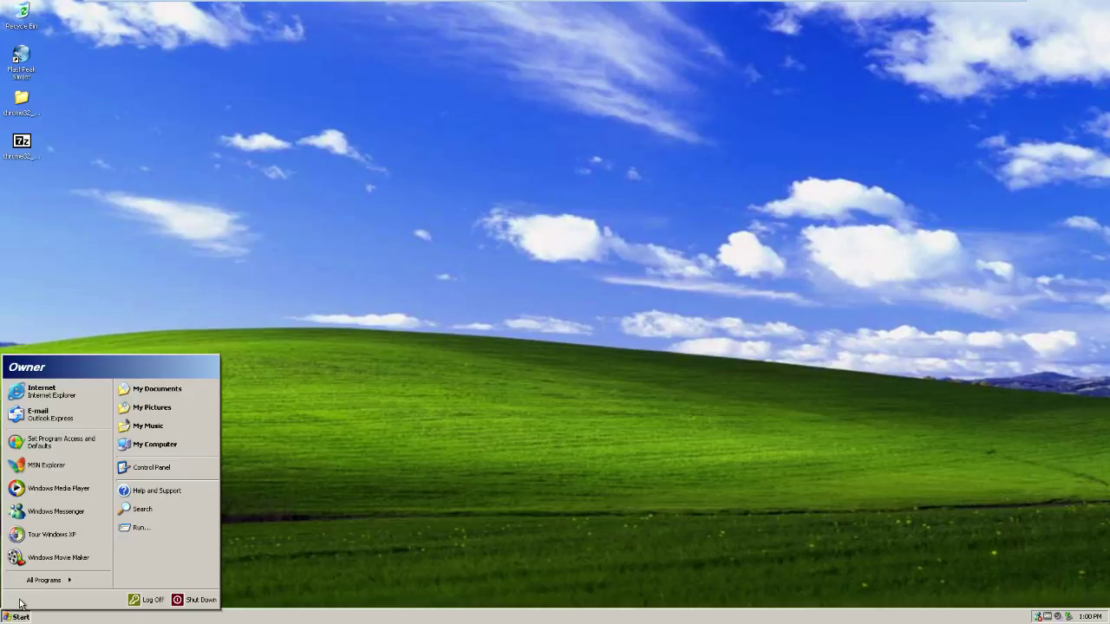
pyautogui.click(68, 559)
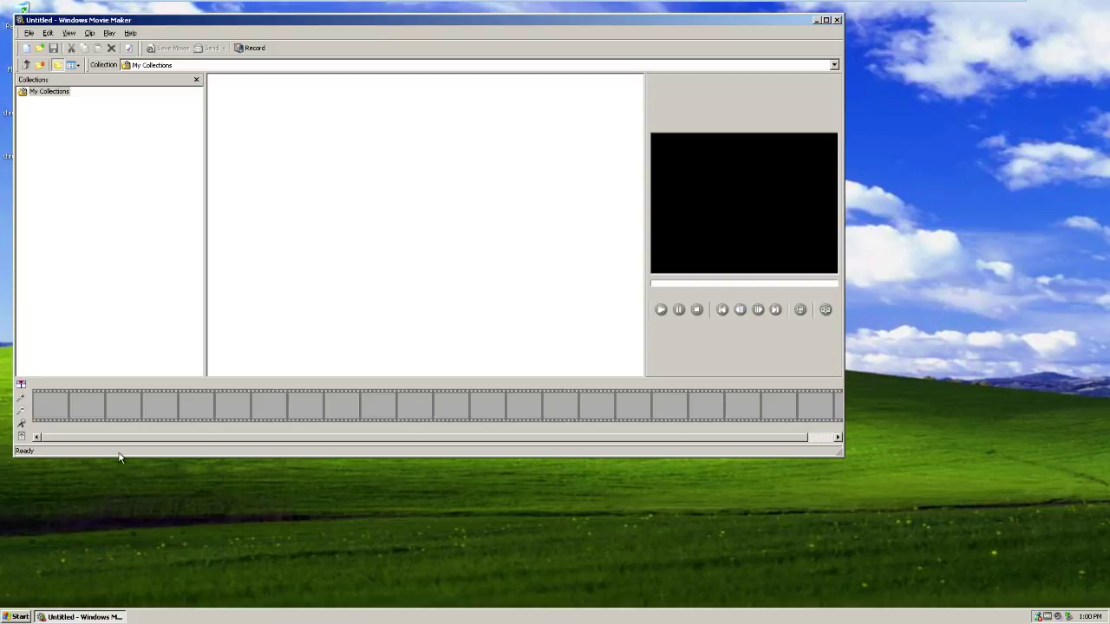
pyautogui.click(128, 32)
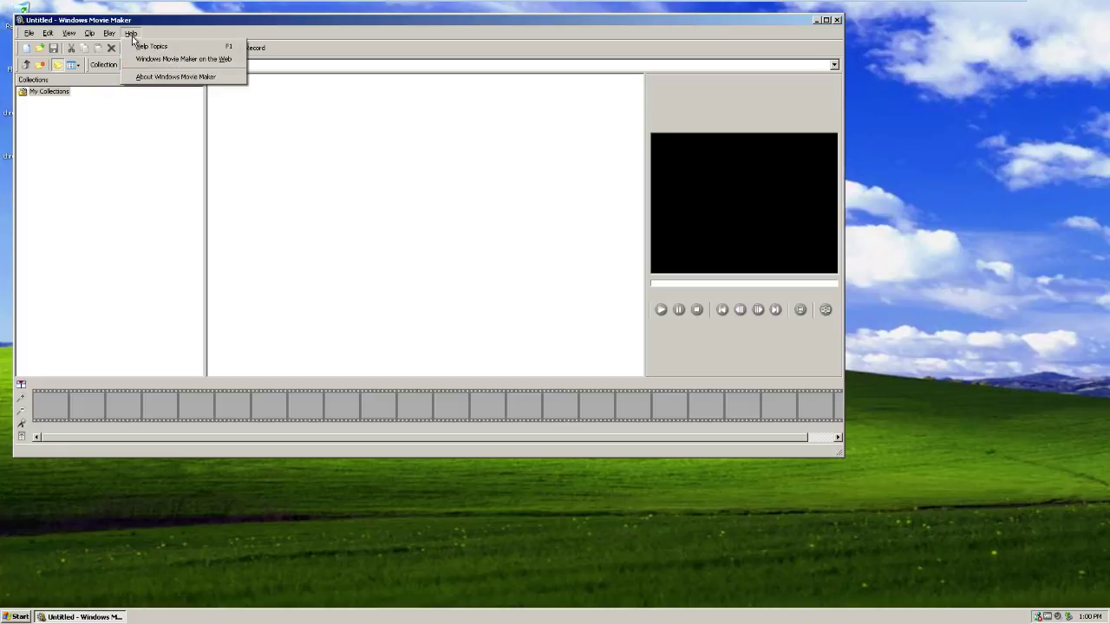
pyautogui.click(161, 79)
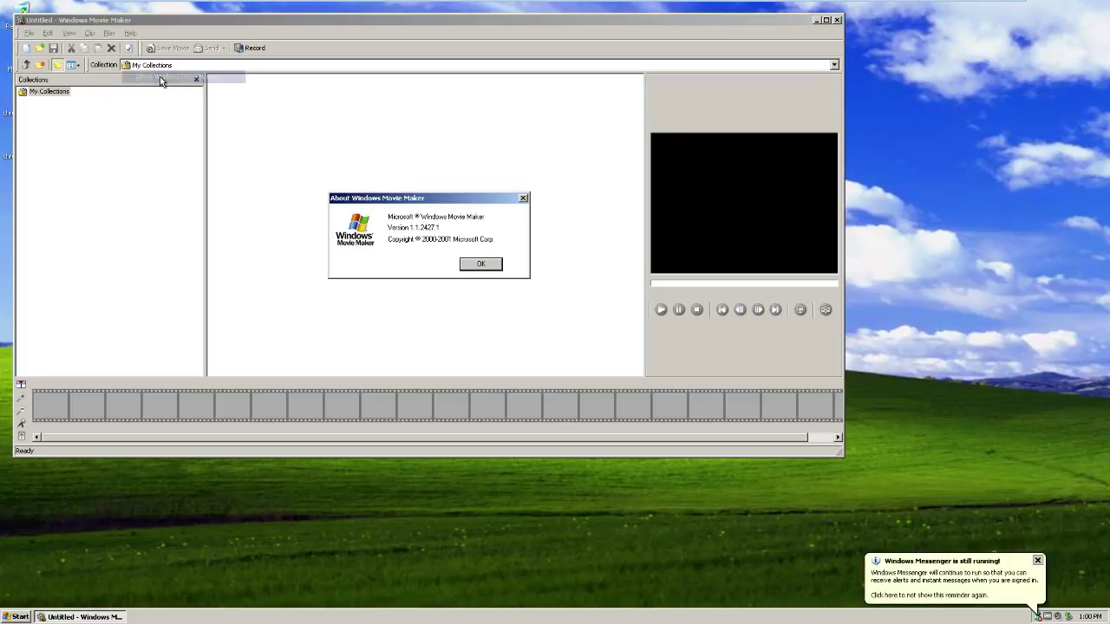
pyautogui.click(491, 267)
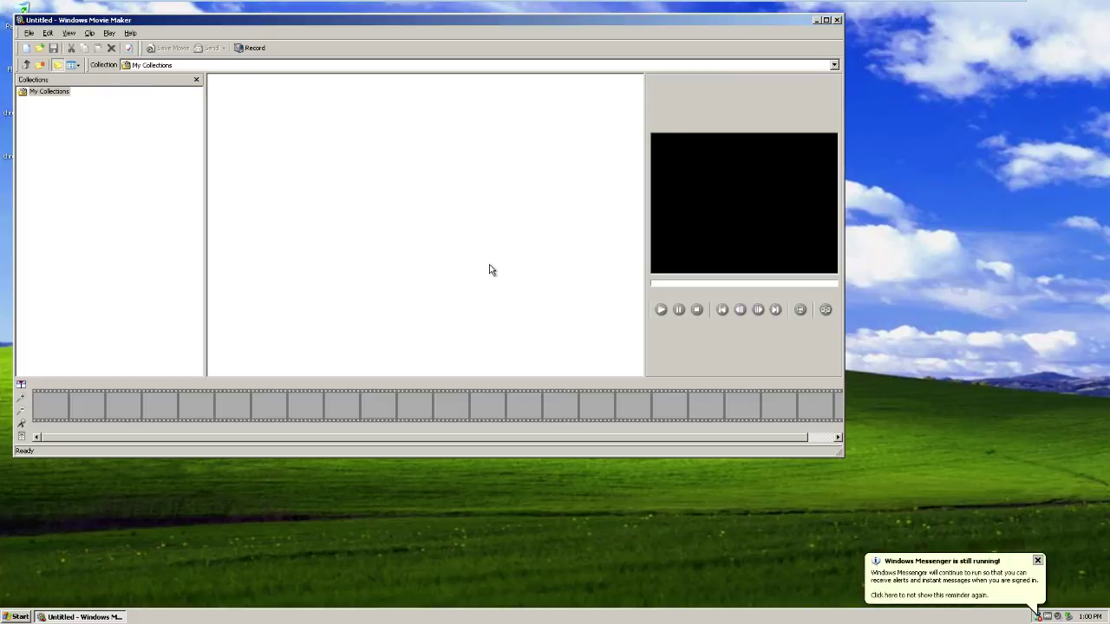
pyautogui.click(837, 18)
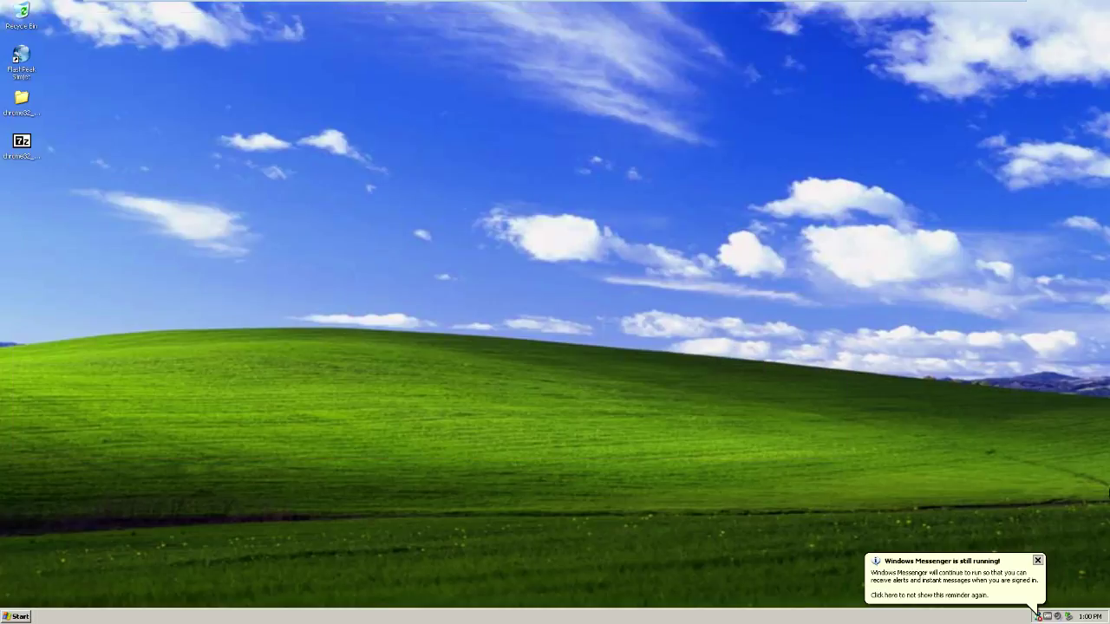
# Open Activate Windows to check the product activation status, and close it.
pyautogui.click(19, 616)
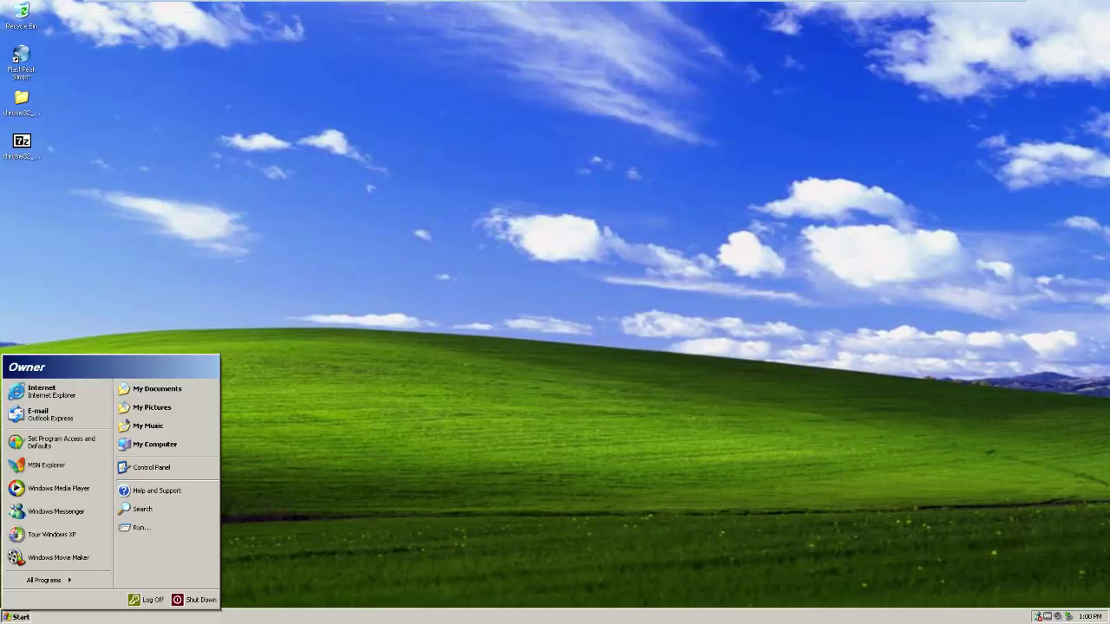
pyautogui.moveTo(32, 588)
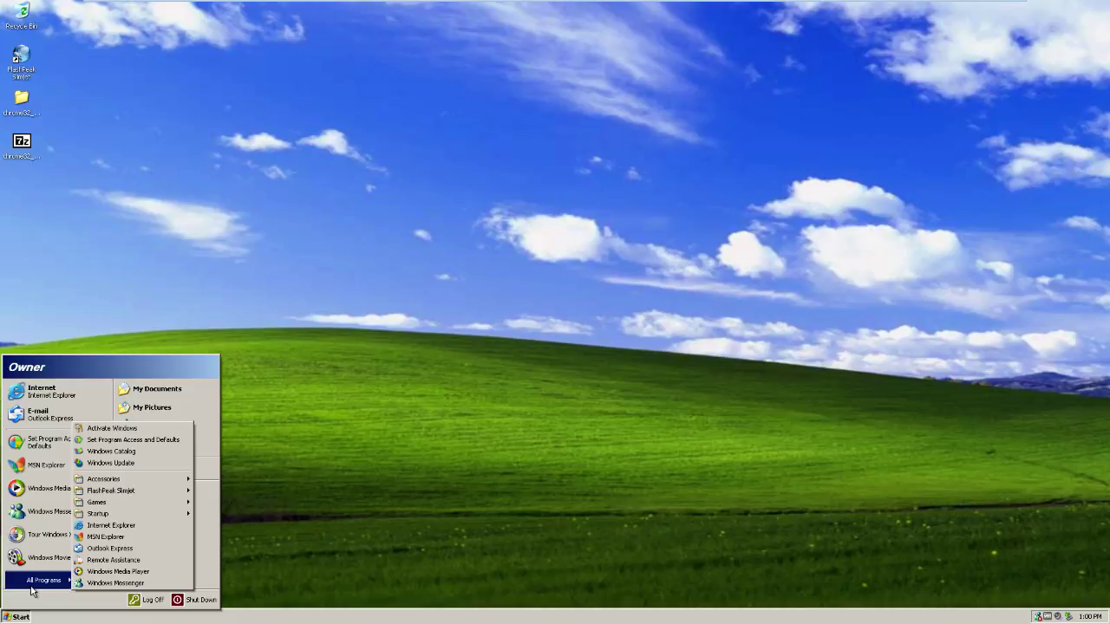
pyautogui.click(146, 430)
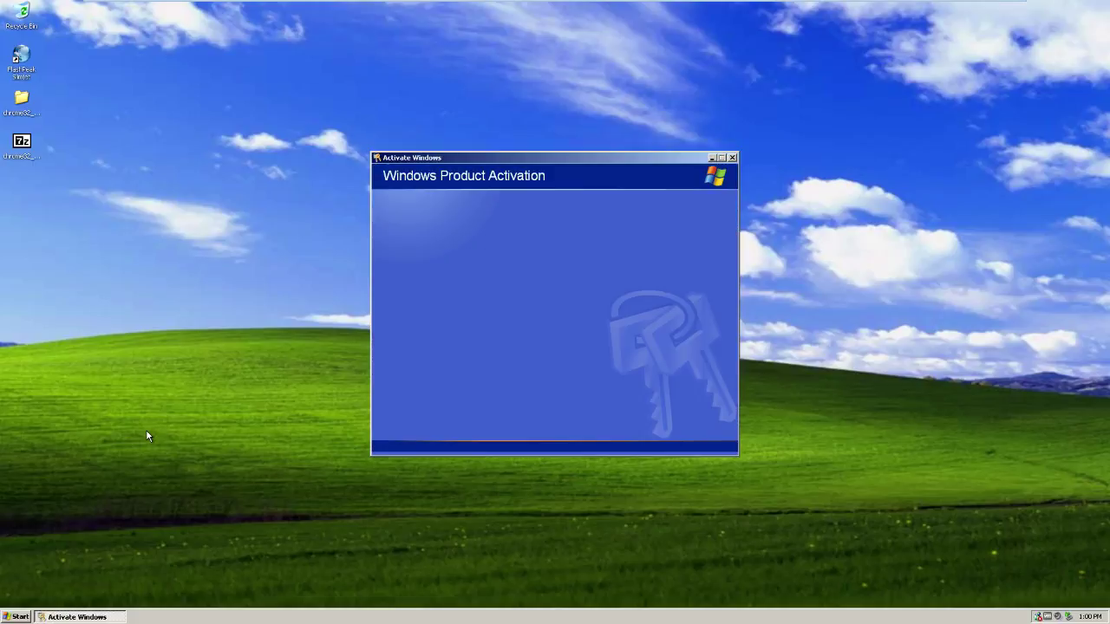
pyautogui.click(698, 430)
# Browse the Accessories programs, open WordPad, check its version information, and dismiss the About dialog.
pyautogui.press('super')
pyautogui.moveTo(59, 579)
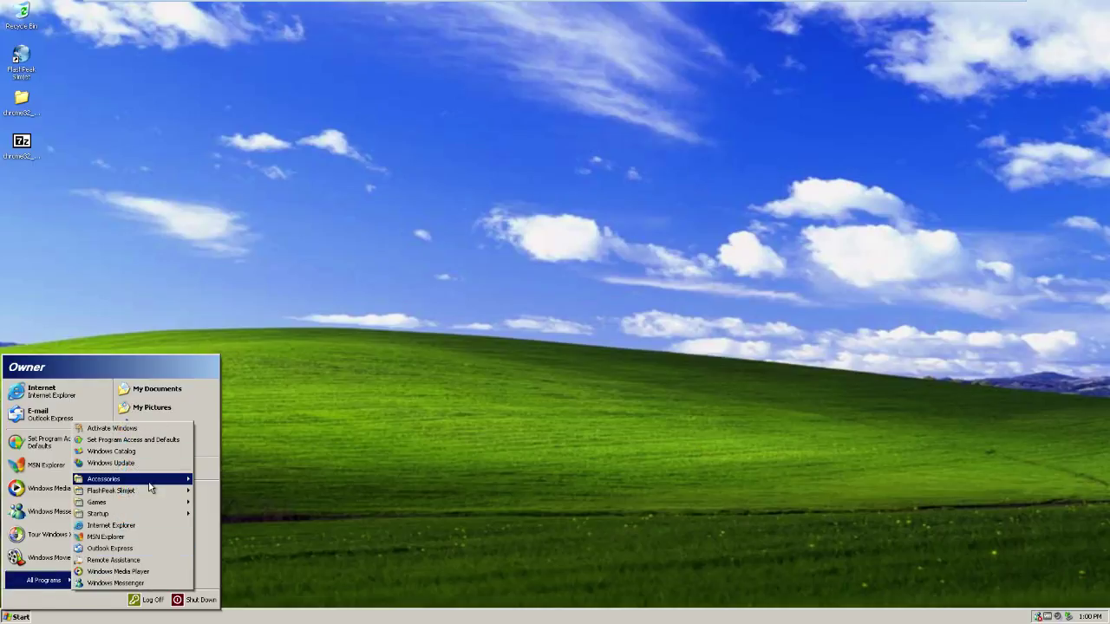
pyautogui.moveTo(150, 488)
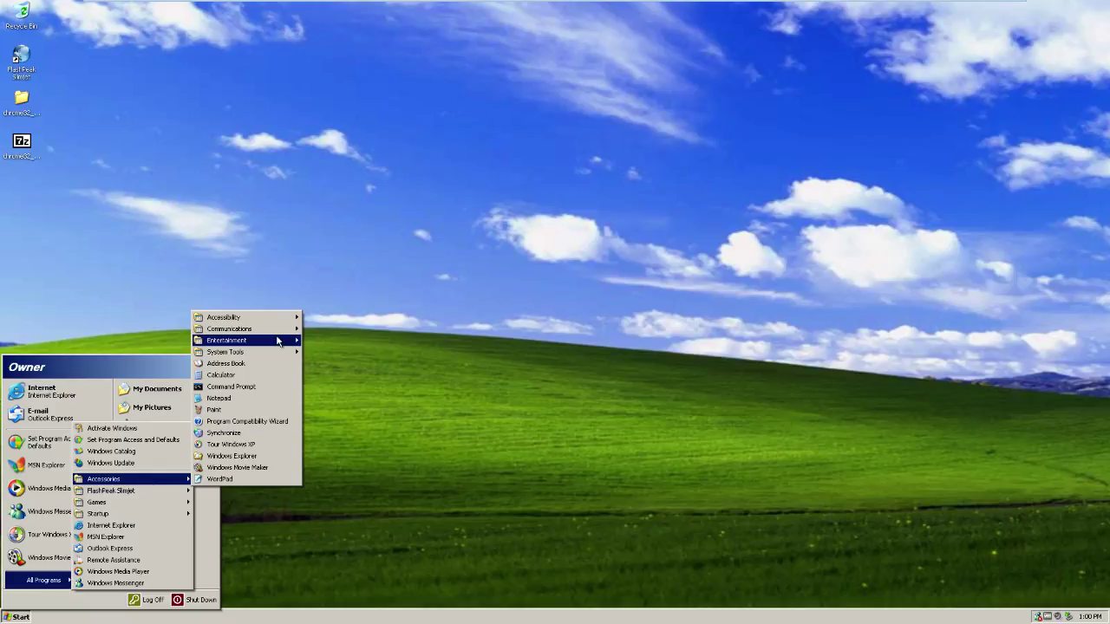
pyautogui.moveTo(278, 322)
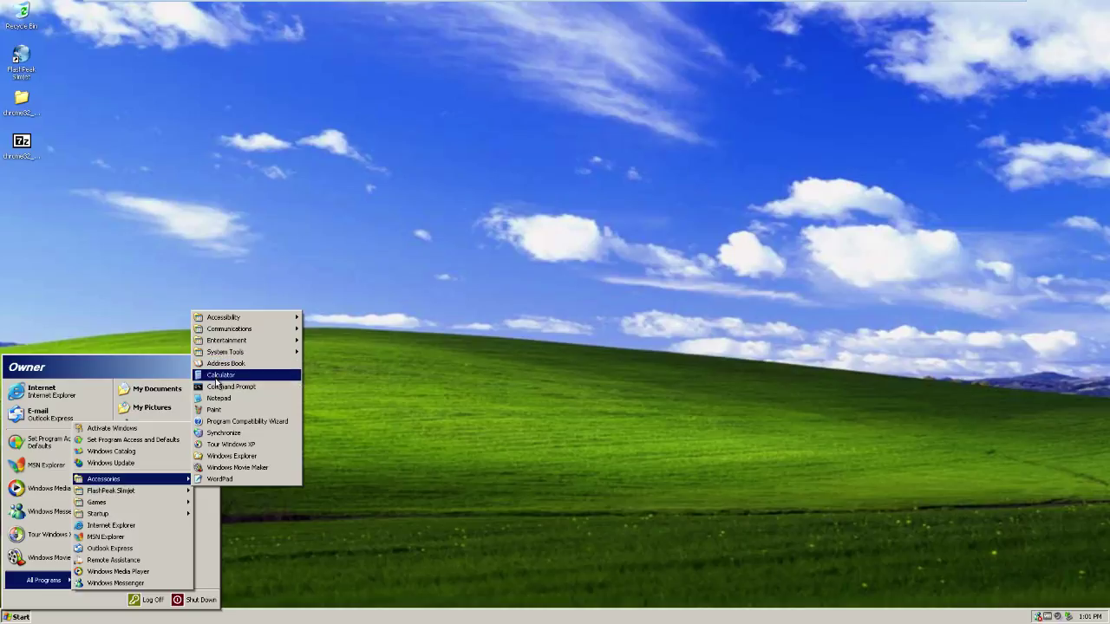
pyautogui.click(260, 478)
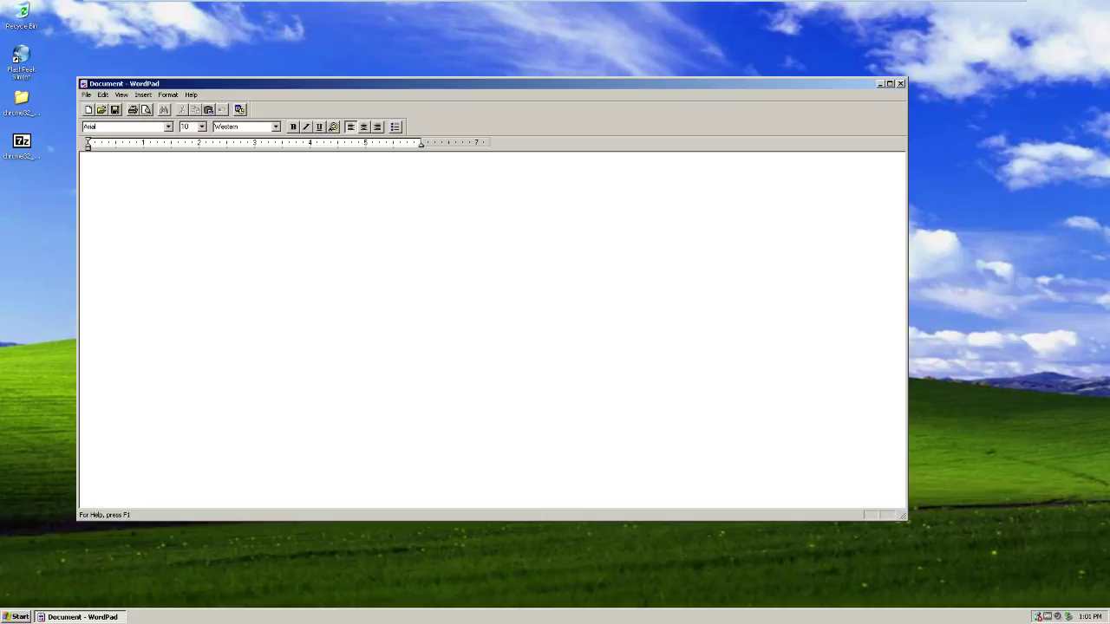
pyautogui.click(191, 95)
pyautogui.click(212, 122)
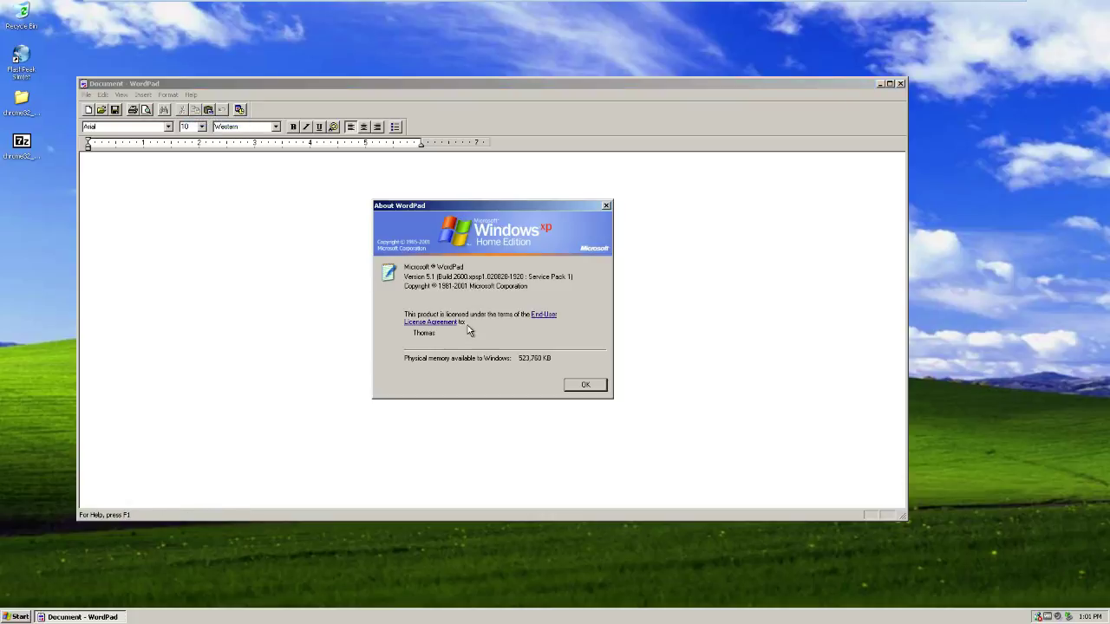
pyautogui.click(586, 384)
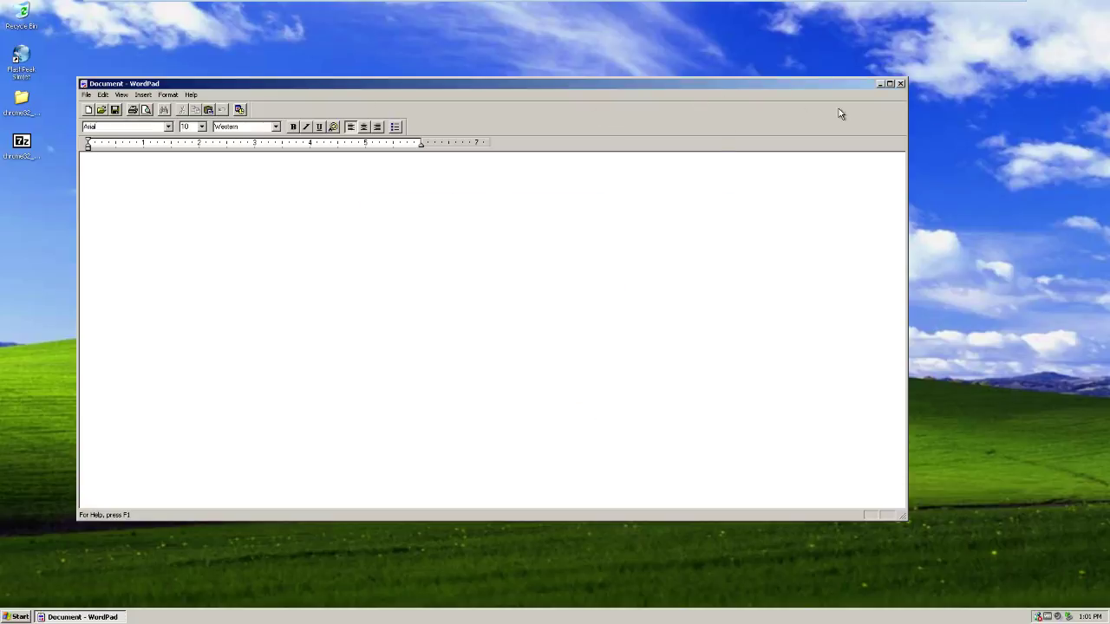
# Close WordPad, look through the list of all installed programs, and dismiss it.
pyautogui.click(901, 85)
pyautogui.click(18, 616)
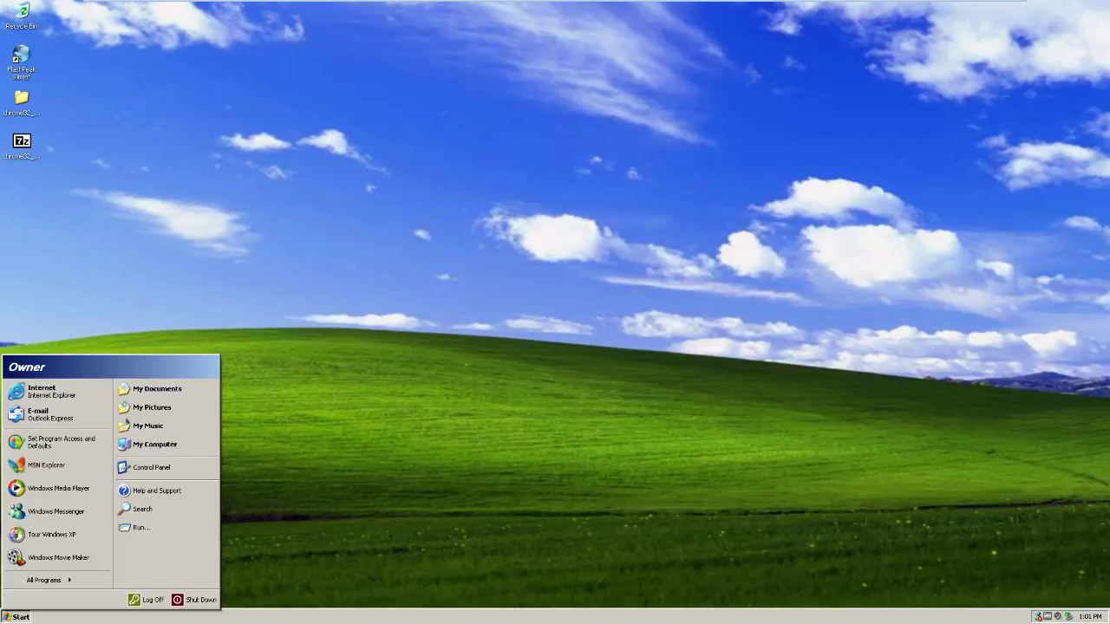
pyautogui.click(30, 586)
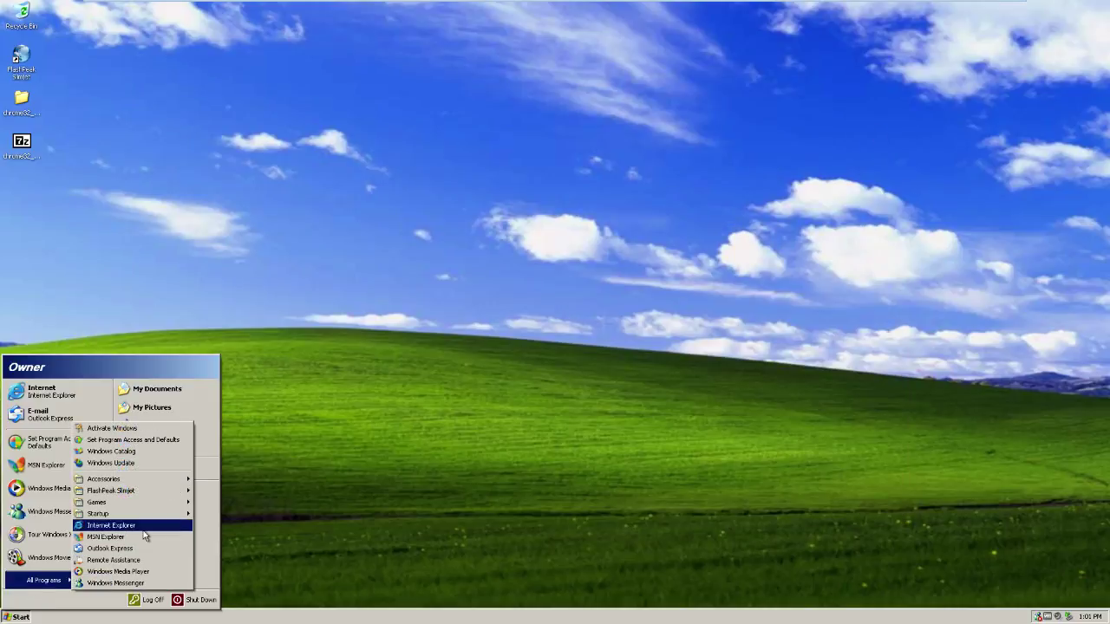
pyautogui.click(364, 526)
# Open Display Properties from the Appearance and Themes category of Control Panel.
pyautogui.click(18, 617)
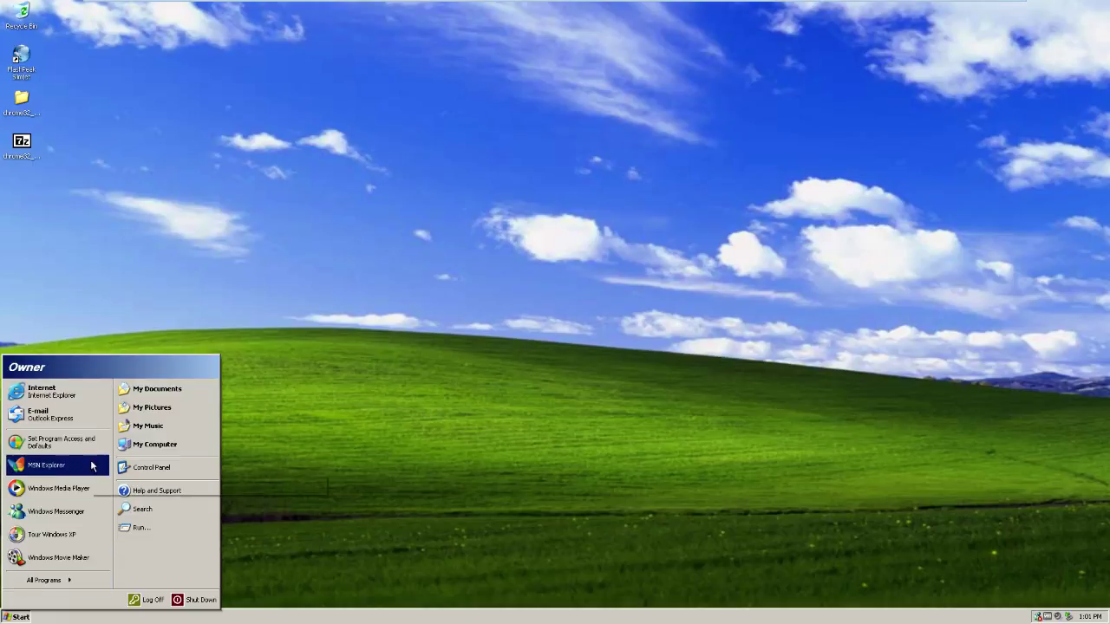
pyautogui.click(173, 468)
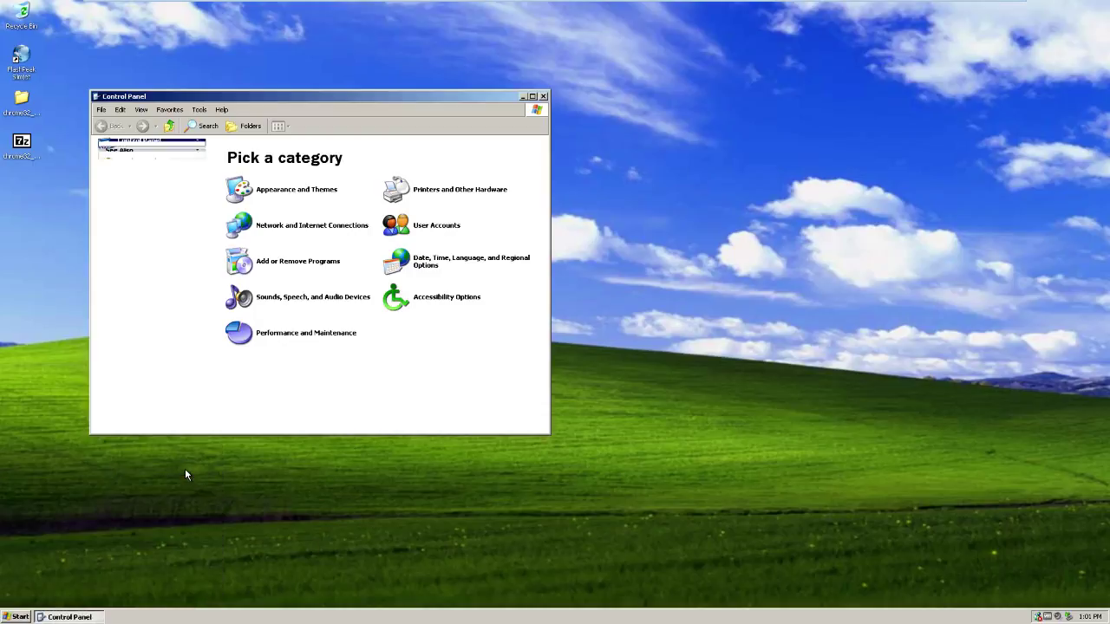
pyautogui.click(305, 191)
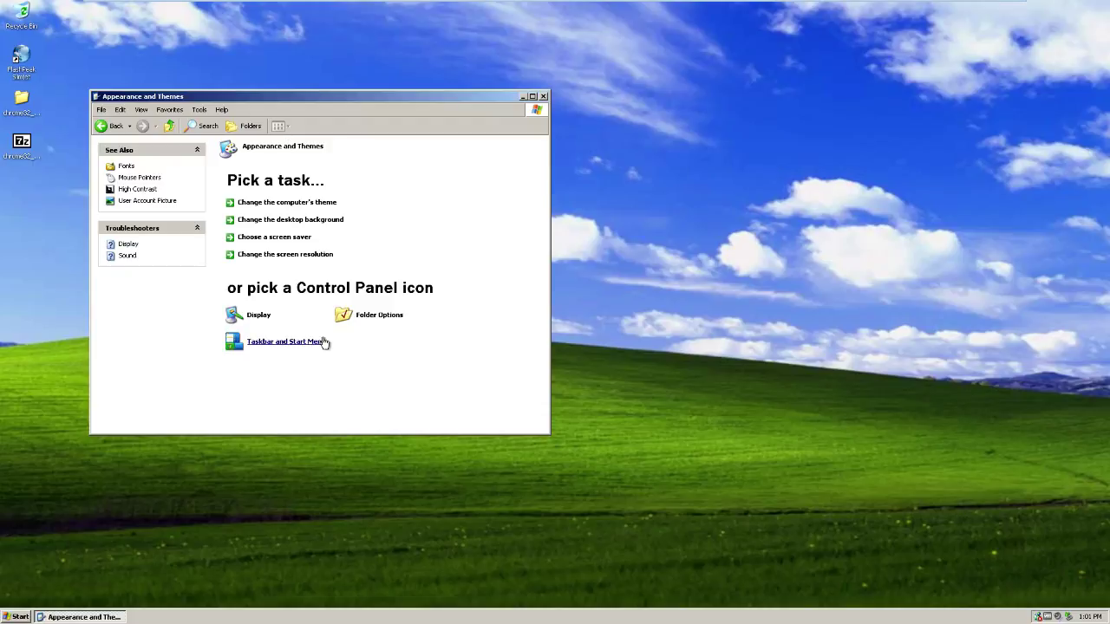
pyautogui.click(257, 314)
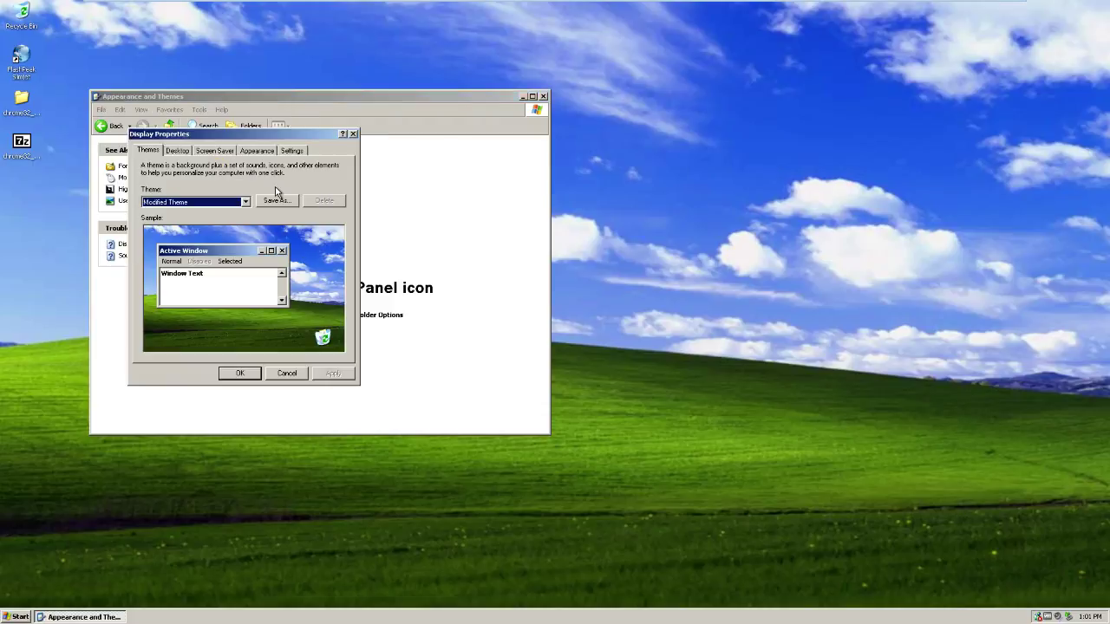
# Preview the Windows XP and Windows Classic themes, and select My Current Theme again.
pyautogui.click(190, 201)
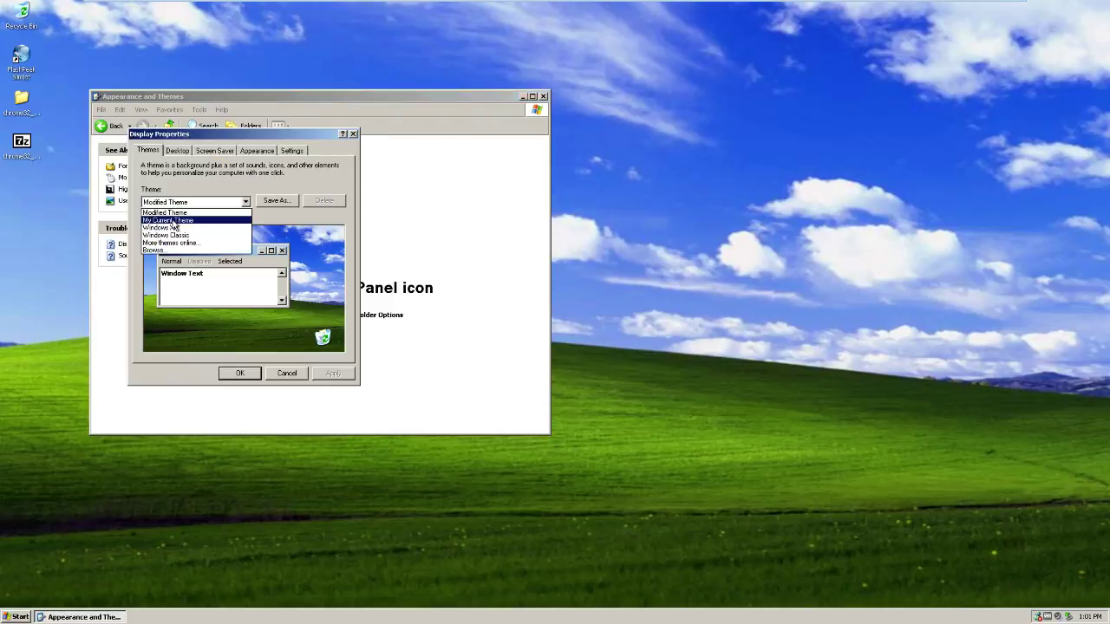
pyautogui.click(173, 222)
pyautogui.click(184, 204)
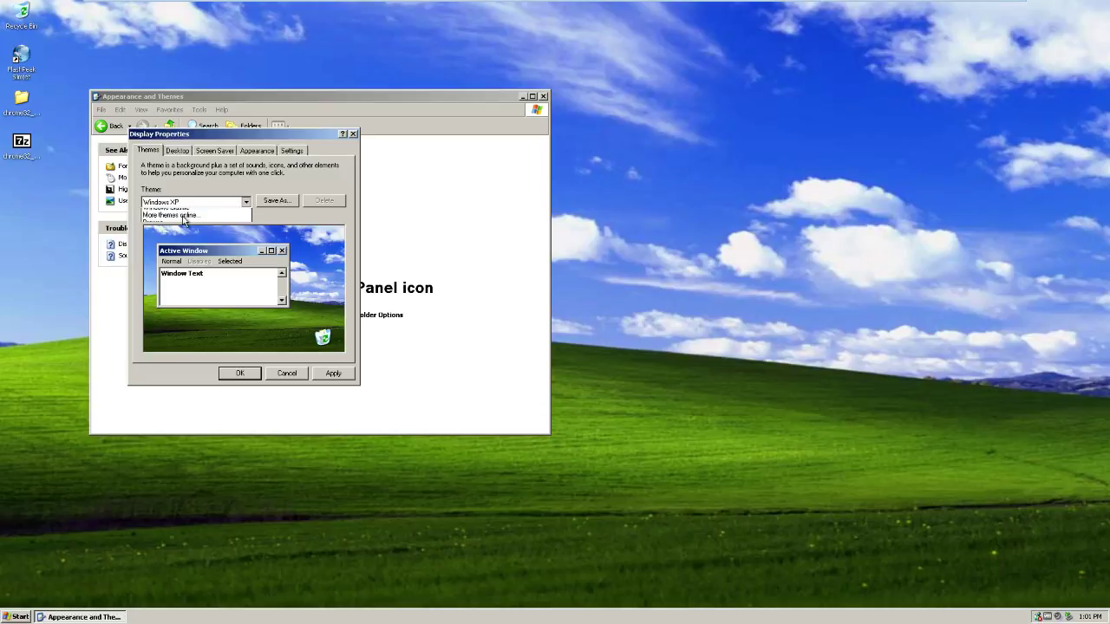
pyautogui.click(180, 222)
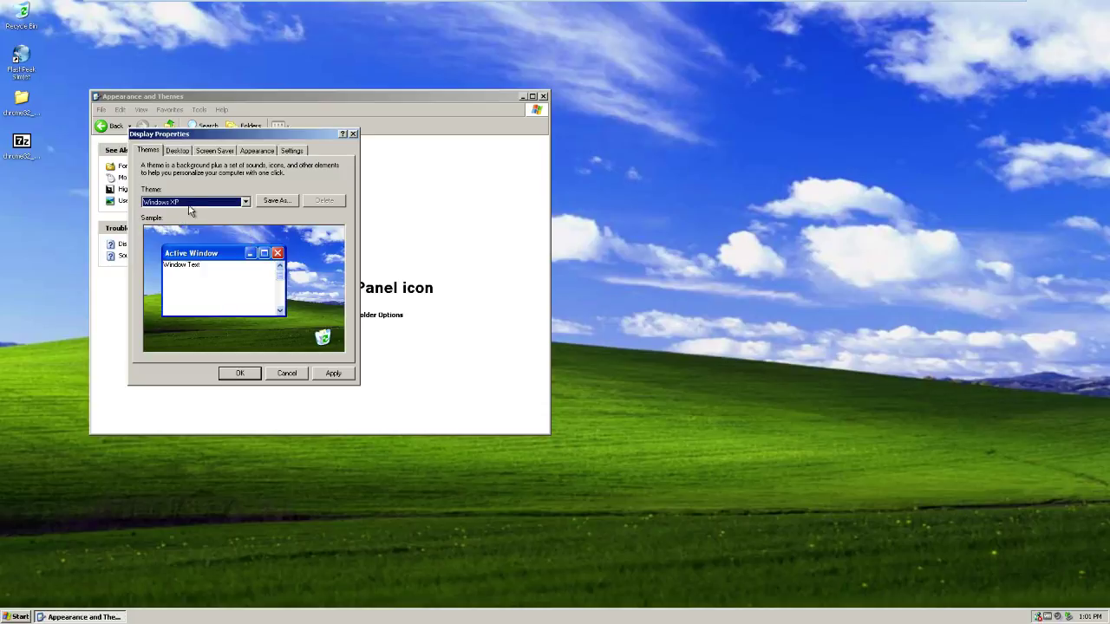
pyautogui.click(187, 205)
pyautogui.click(181, 231)
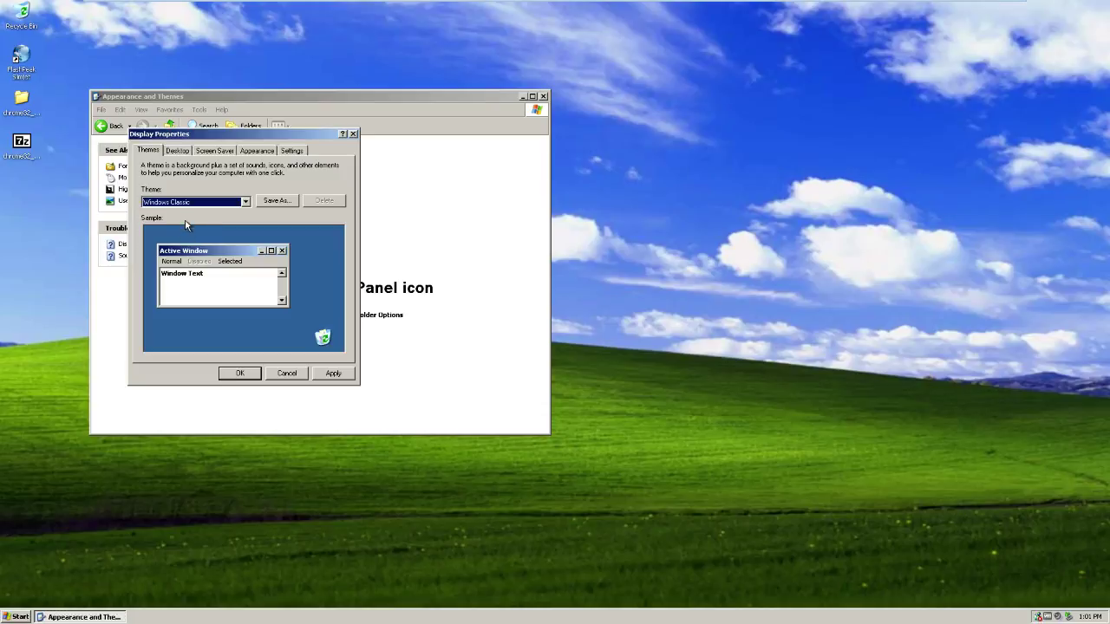
pyautogui.click(178, 150)
pyautogui.click(151, 152)
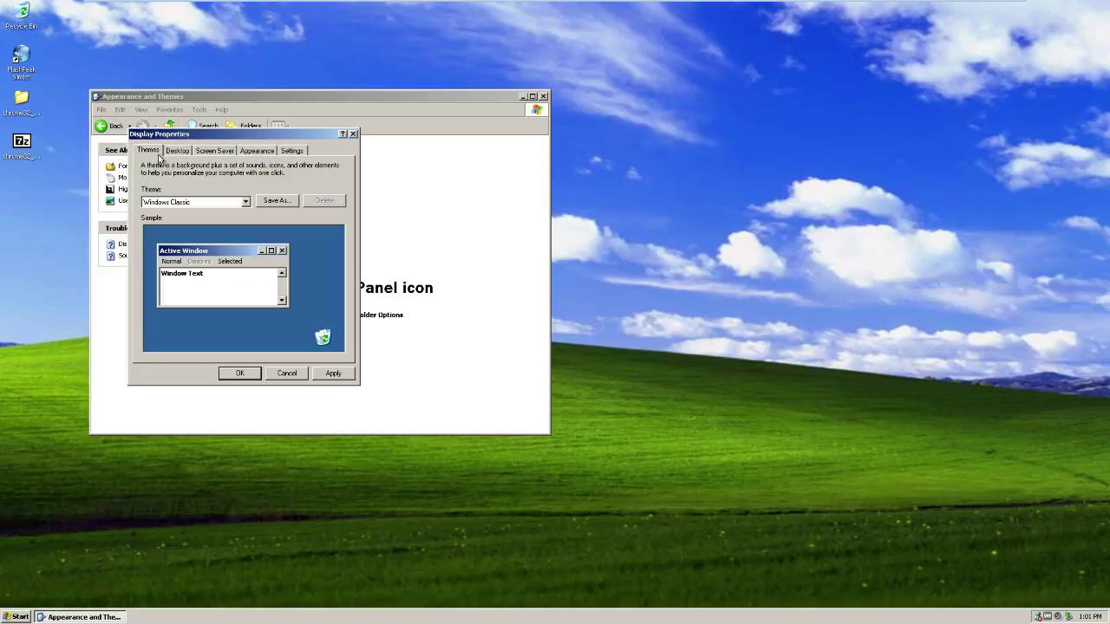
pyautogui.click(178, 202)
pyautogui.click(161, 219)
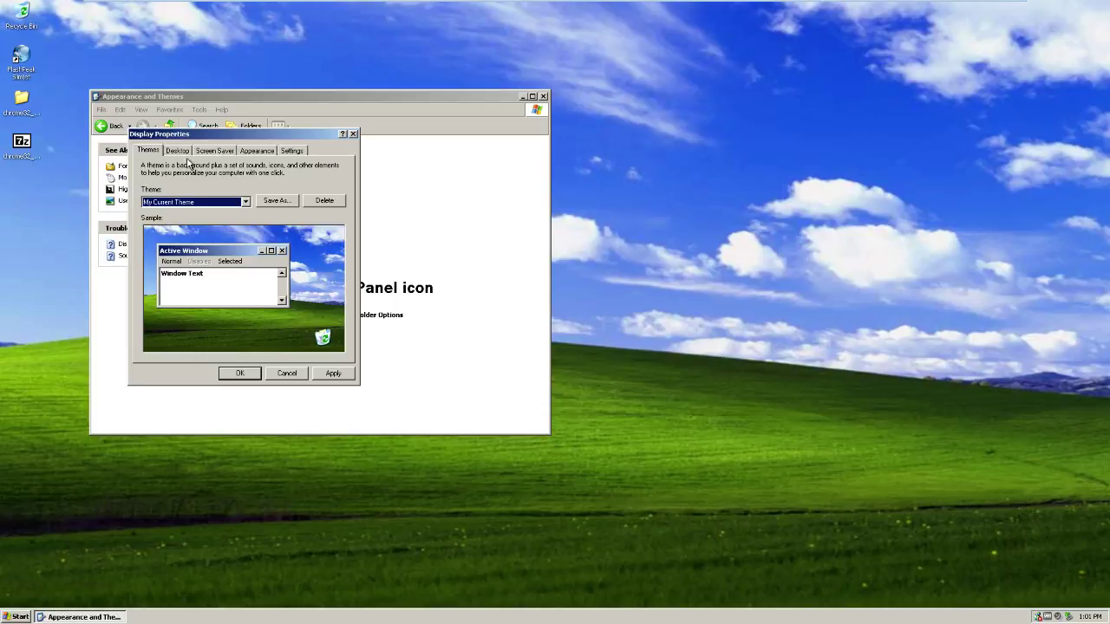
# Browse the desktop backgrounds, choose Azul with the Stretch position, and apply it.
pyautogui.click(178, 151)
pyautogui.scroll(-2, 164, 304)
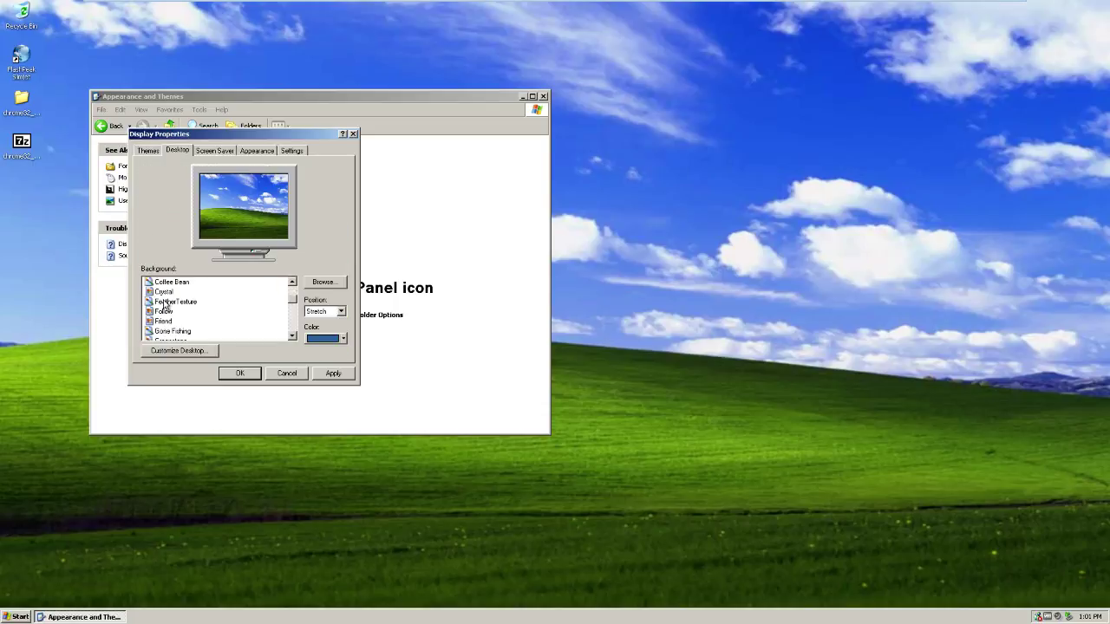
pyautogui.scroll(1, 165, 304)
pyautogui.click(165, 301)
pyautogui.scroll(1, 164, 302)
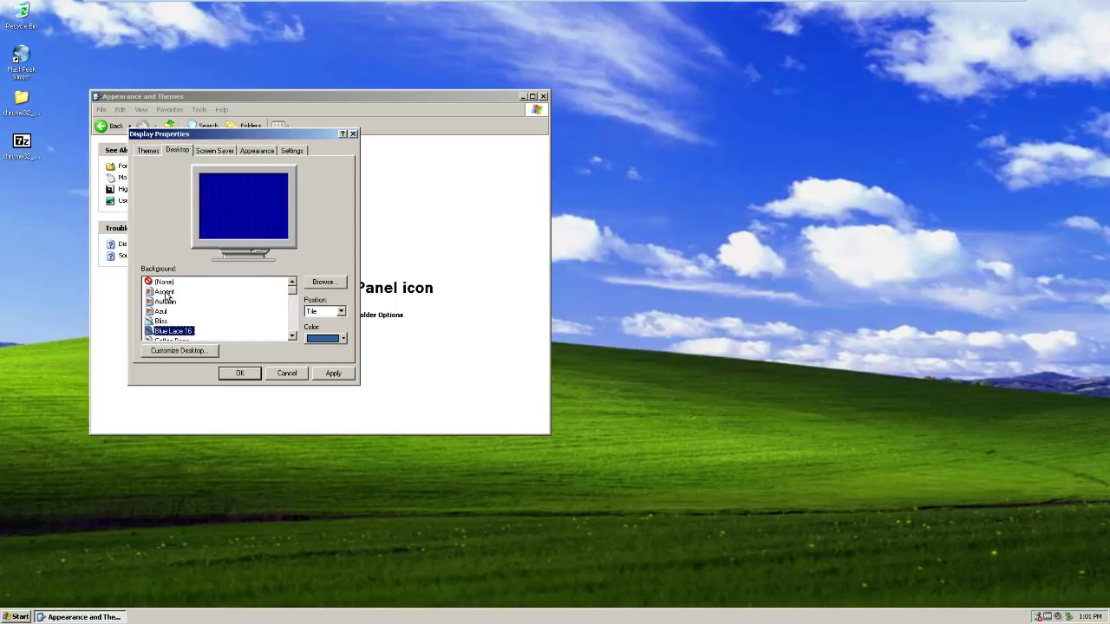
pyautogui.click(166, 296)
pyautogui.click(165, 312)
pyautogui.scroll(-5, 199, 286)
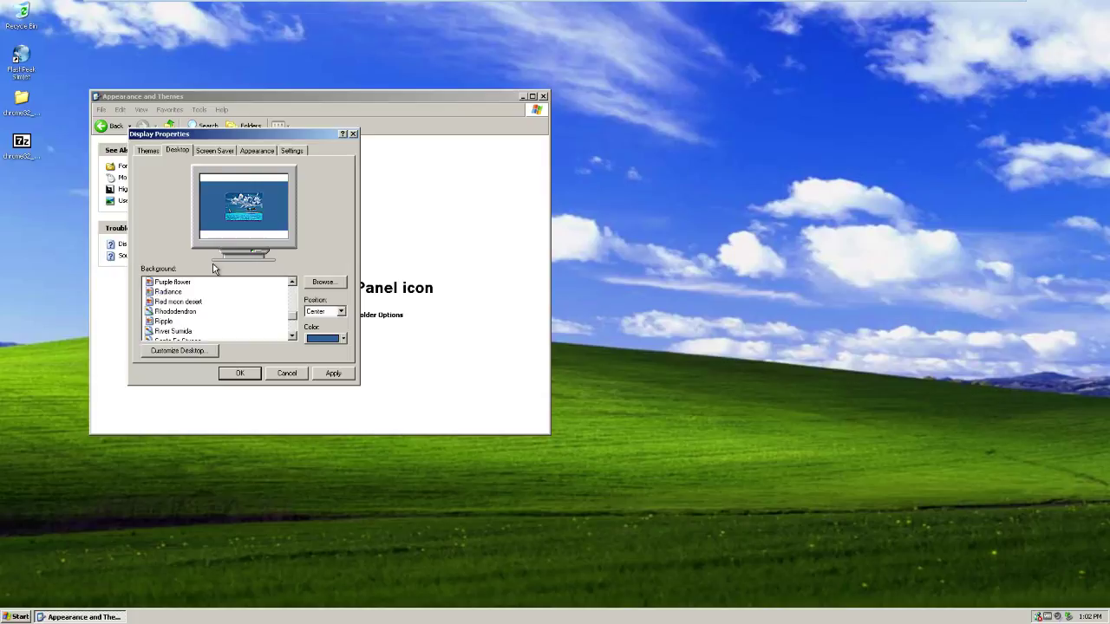
pyautogui.scroll(1, 213, 277)
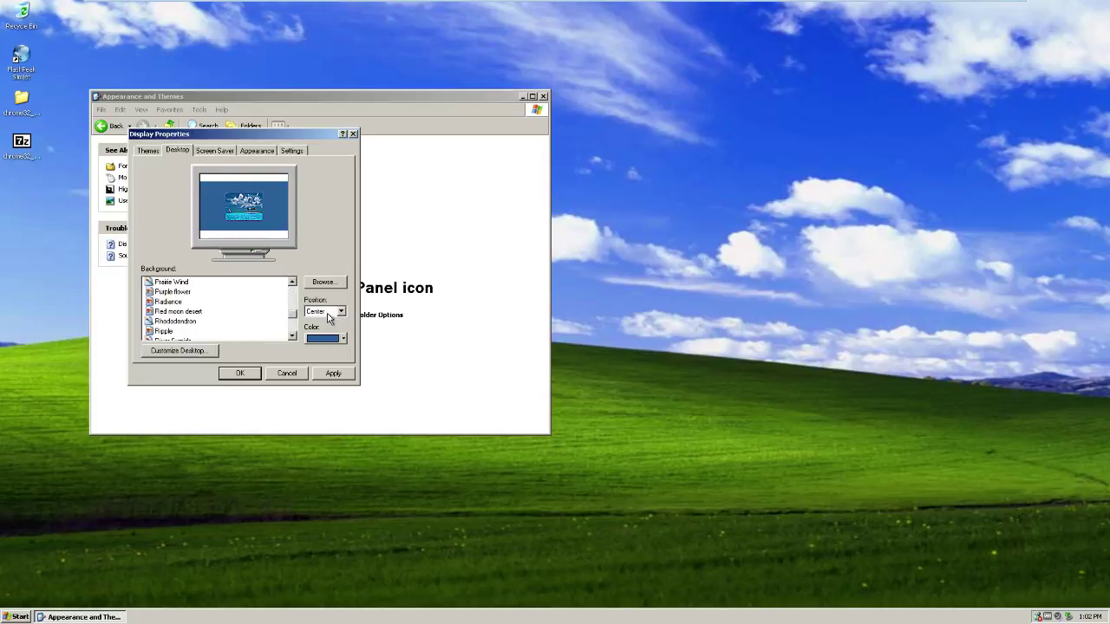
pyautogui.click(330, 313)
pyautogui.click(322, 340)
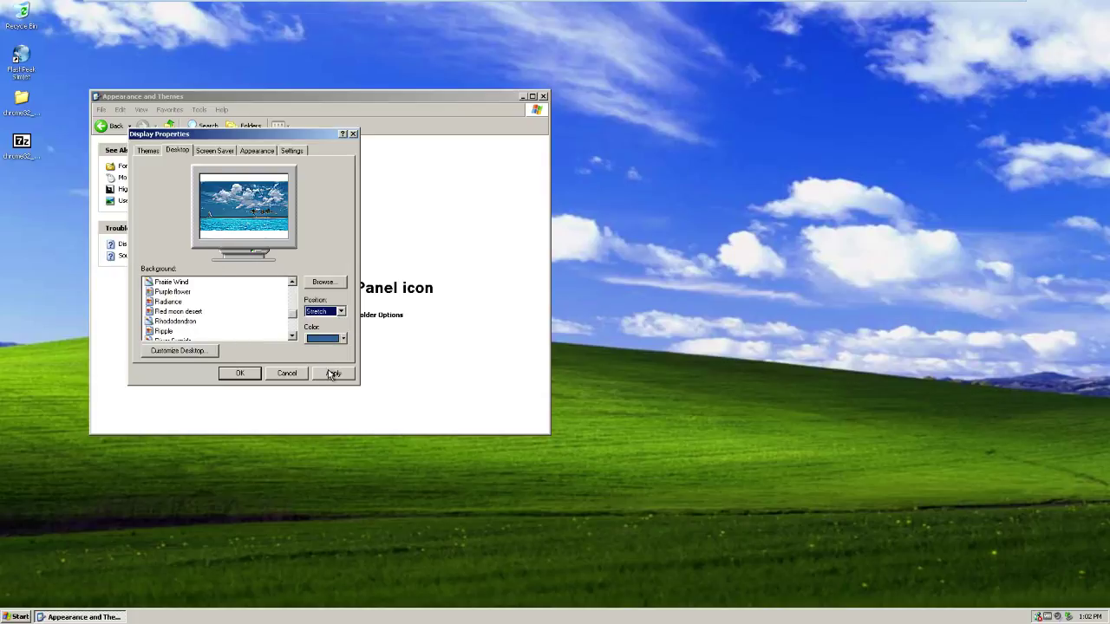
pyautogui.click(333, 372)
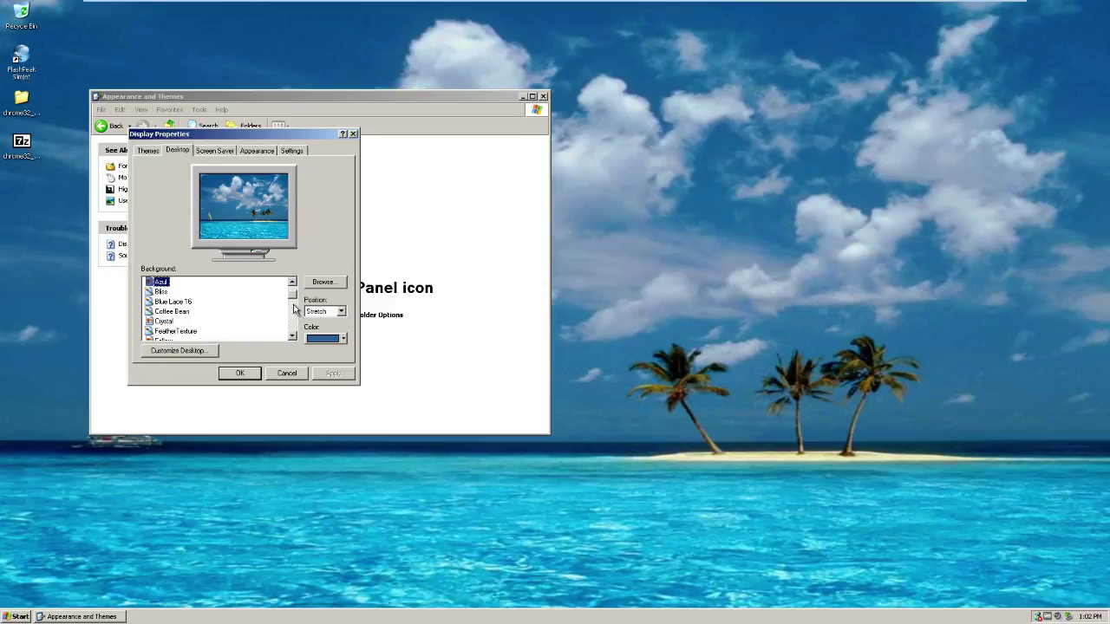
# Look through the background list and preview the Stonehenge and Red moon desert backgrounds.
pyautogui.scroll(-4, 187, 303)
pyautogui.scroll(-3, 193, 299)
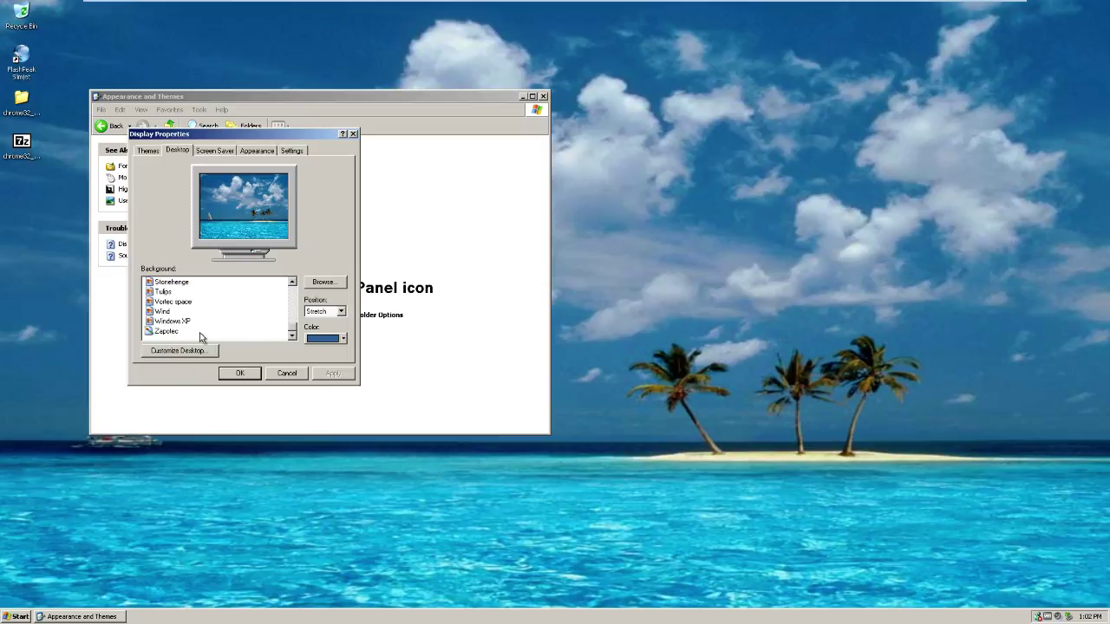
pyautogui.scroll(1, 203, 338)
pyautogui.click(177, 313)
pyautogui.scroll(1, 180, 319)
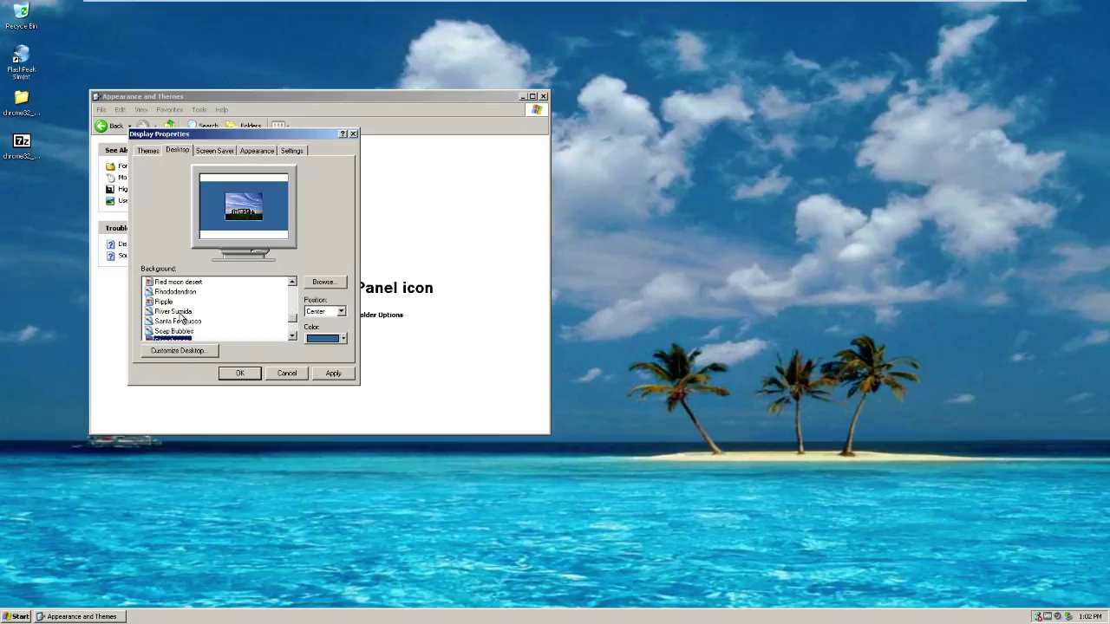
pyautogui.scroll(1, 182, 319)
pyautogui.click(182, 312)
pyautogui.scroll(1, 182, 319)
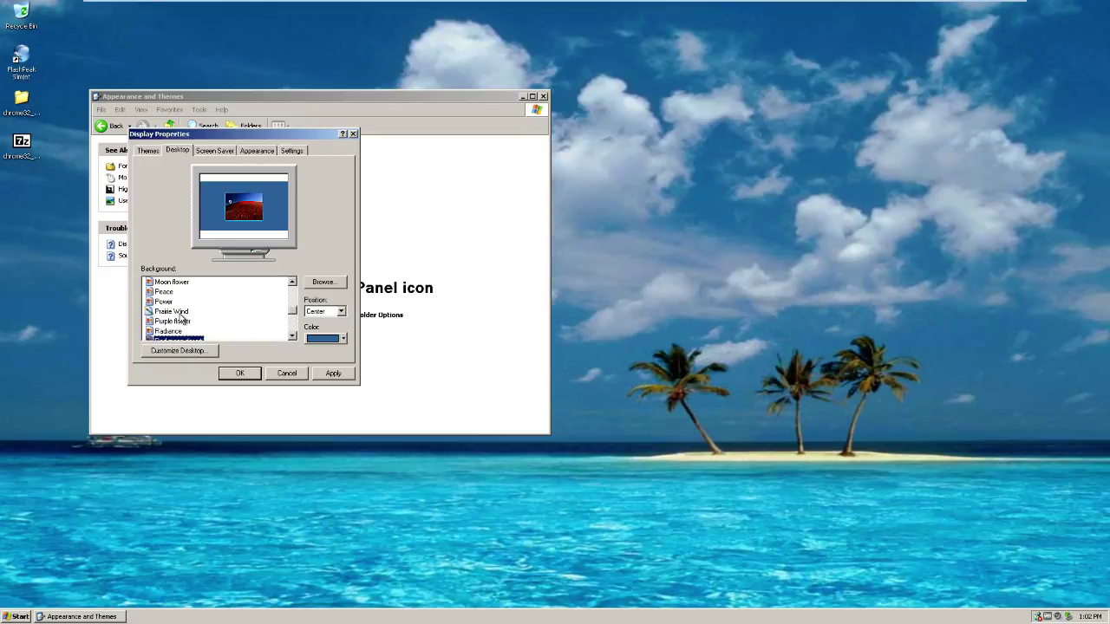
# Preview the Gone Fishing and Friend backgrounds, and select Follow as the desktop background.
pyautogui.scroll(-1, 182, 319)
pyautogui.scroll(-3, 182, 319)
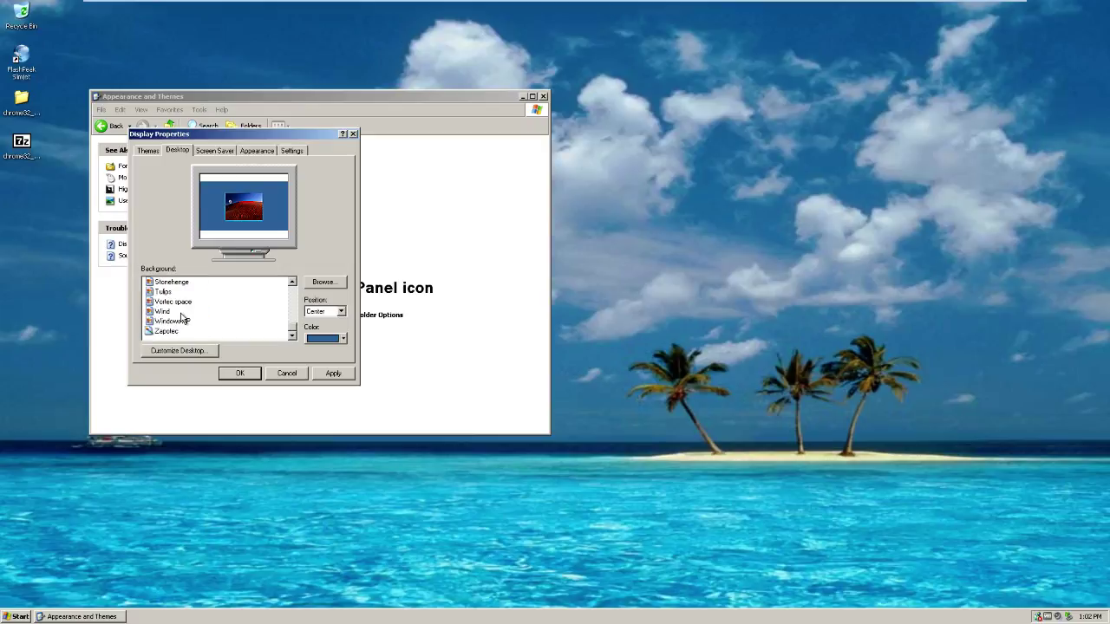
pyautogui.scroll(2, 182, 320)
pyautogui.scroll(-1, 182, 319)
pyautogui.scroll(2, 183, 319)
pyautogui.scroll(-2, 182, 319)
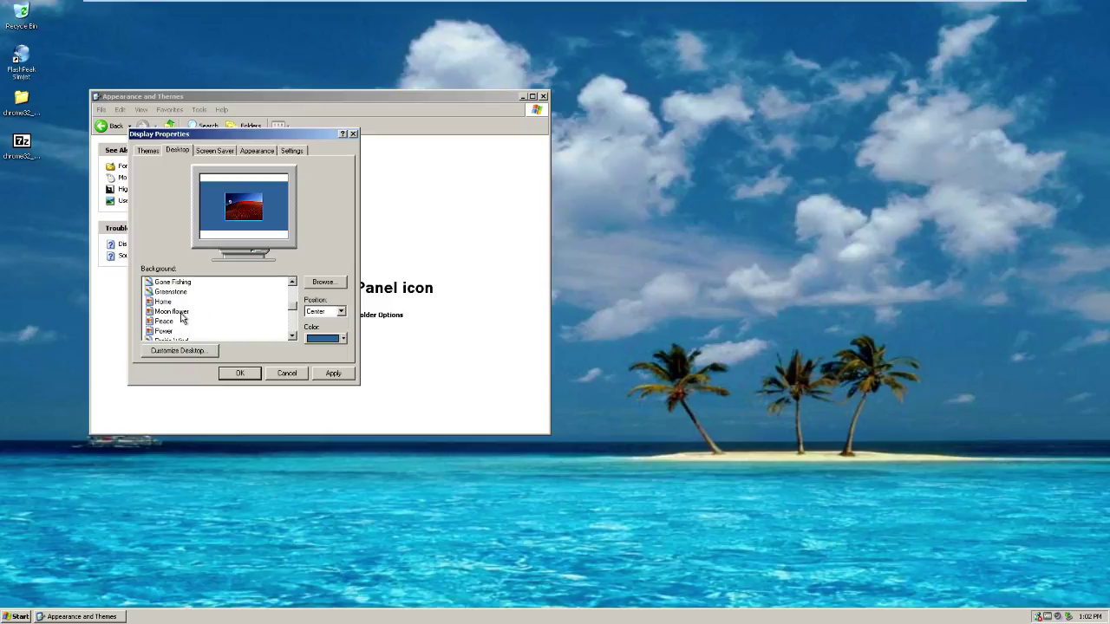
pyautogui.scroll(6, 182, 319)
pyautogui.scroll(-1, 182, 318)
pyautogui.click(181, 314)
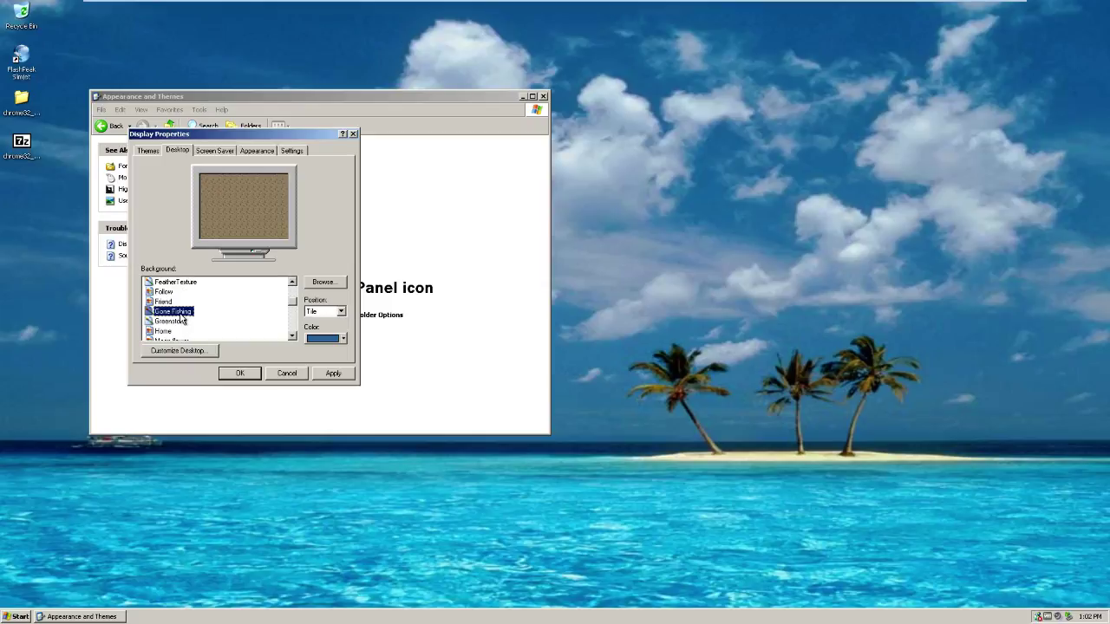
pyautogui.scroll(1, 182, 315)
pyautogui.click(169, 332)
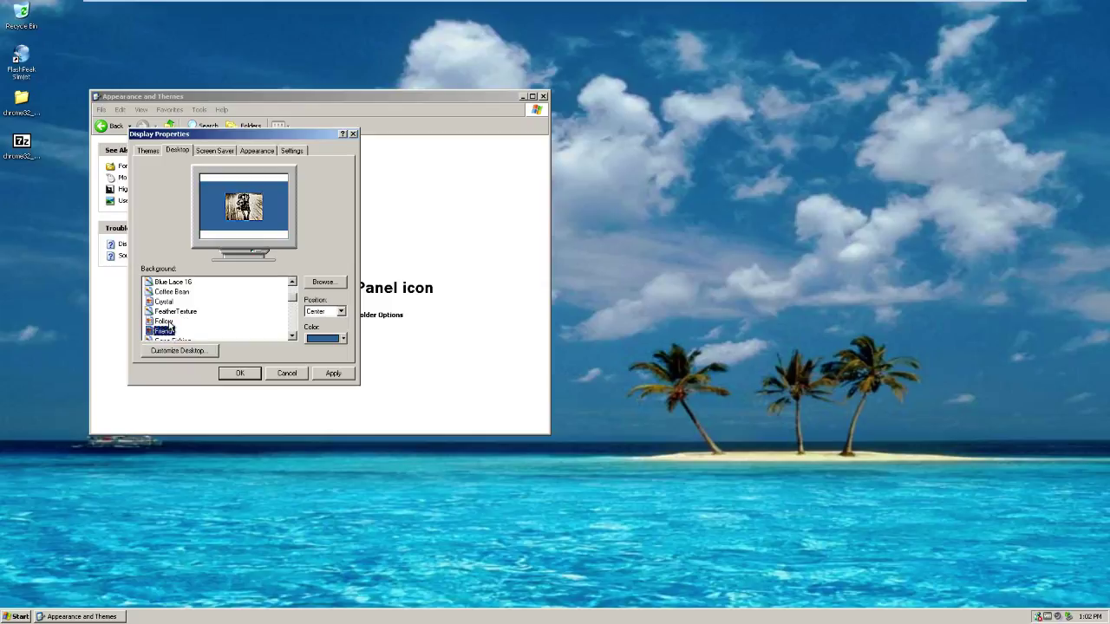
pyautogui.click(169, 322)
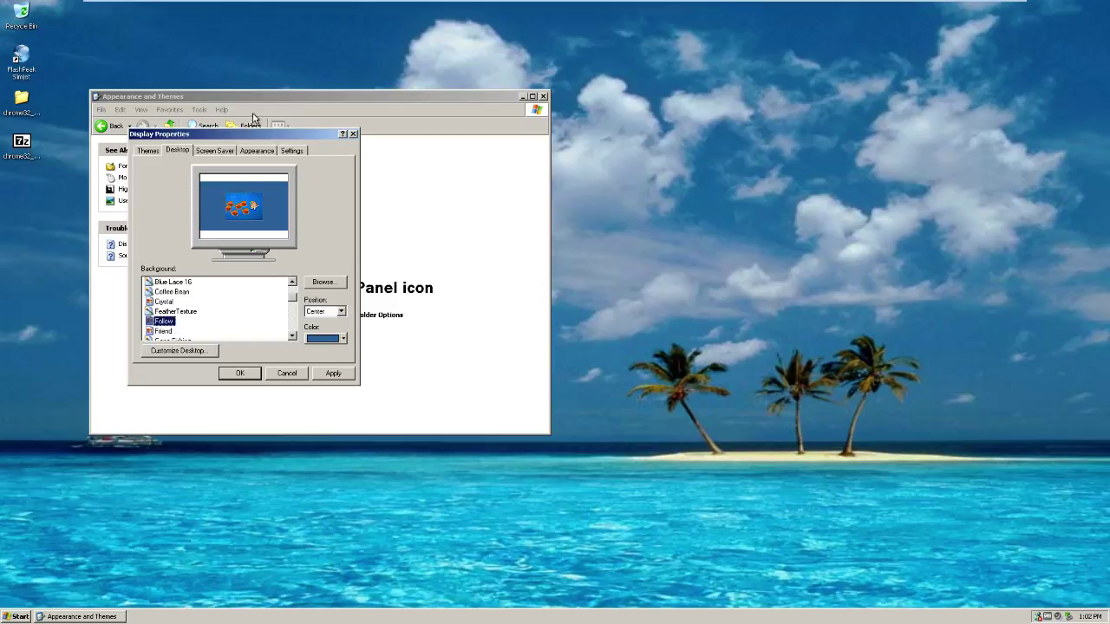
# Preview the Windows XP screen saver in full screen.
pyautogui.click(213, 151)
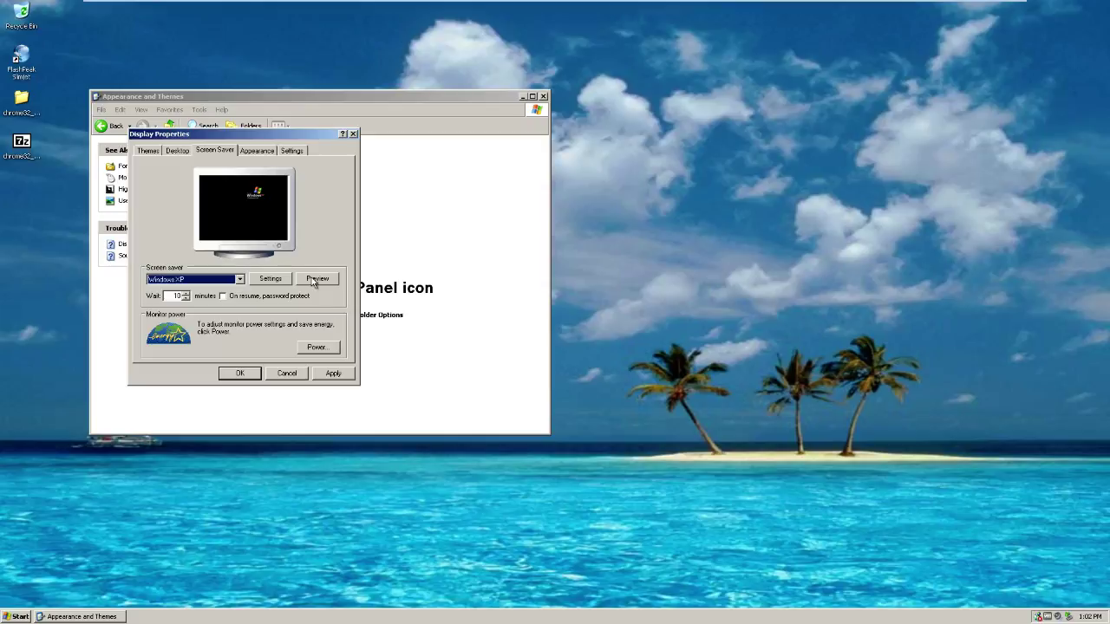
pyautogui.click(315, 279)
pyautogui.click(317, 281)
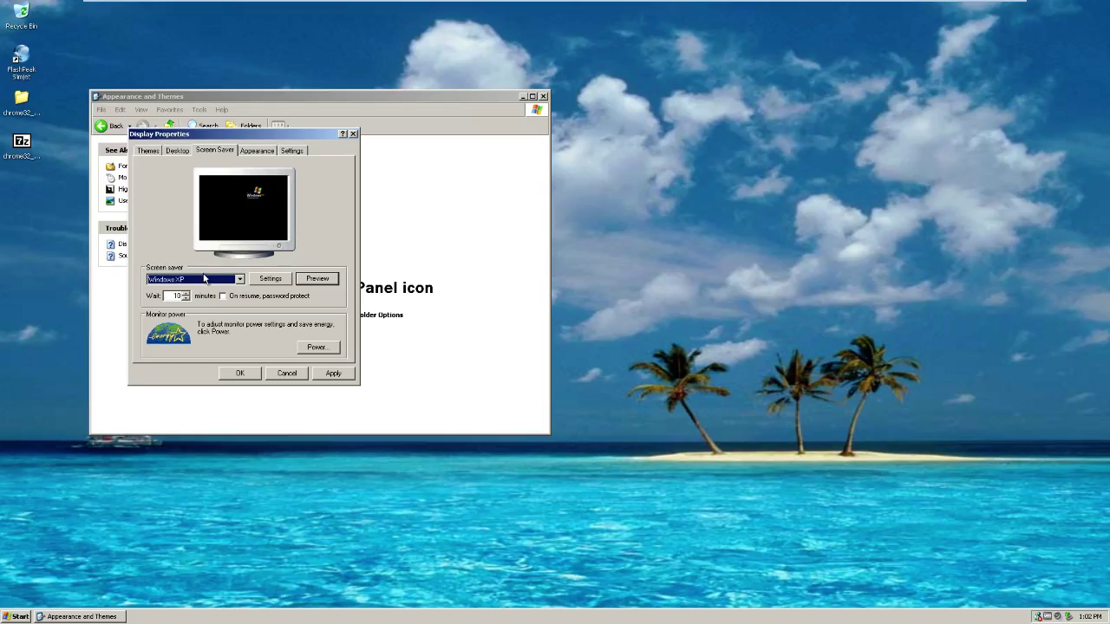
# Select the 3D Flying Objects screen saver, preview it in full screen, and apply the pending display changes.
pyautogui.click(209, 279)
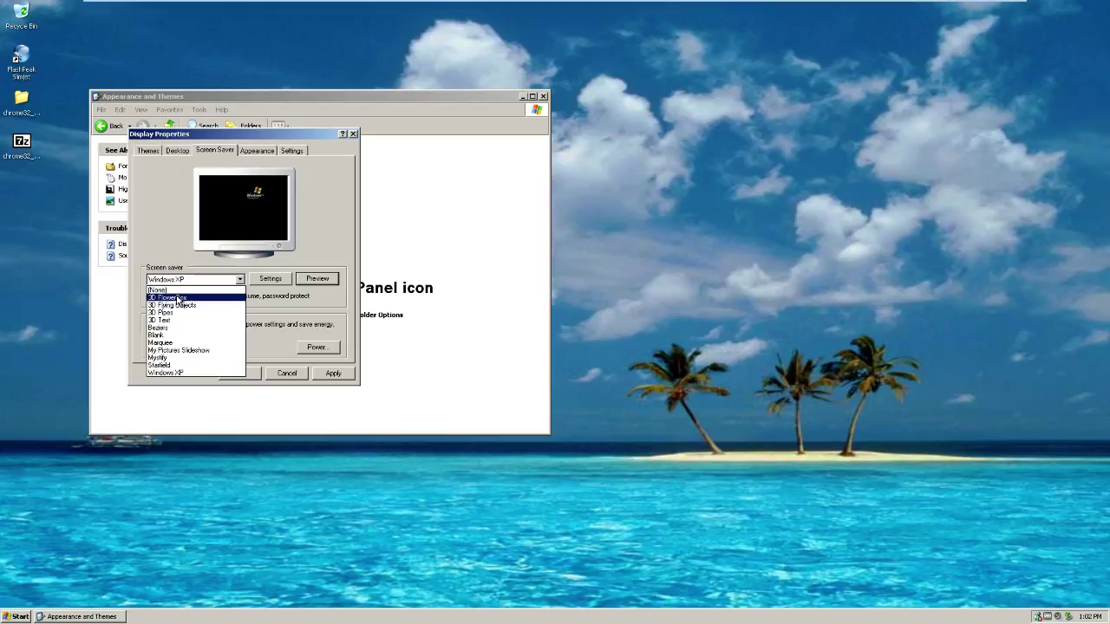
pyautogui.click(178, 306)
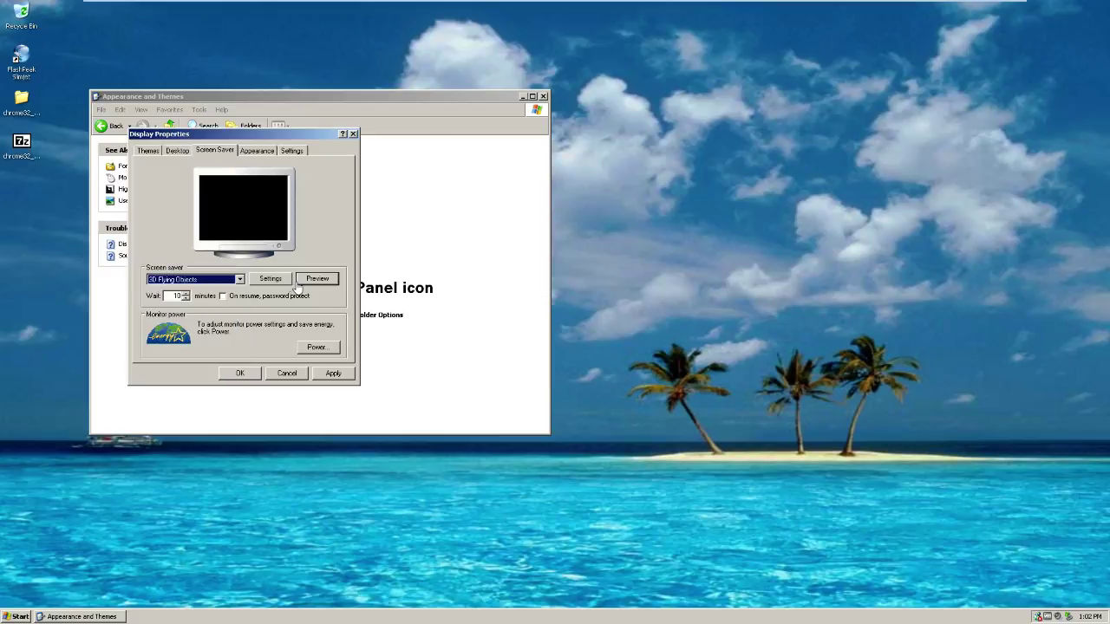
pyautogui.click(313, 274)
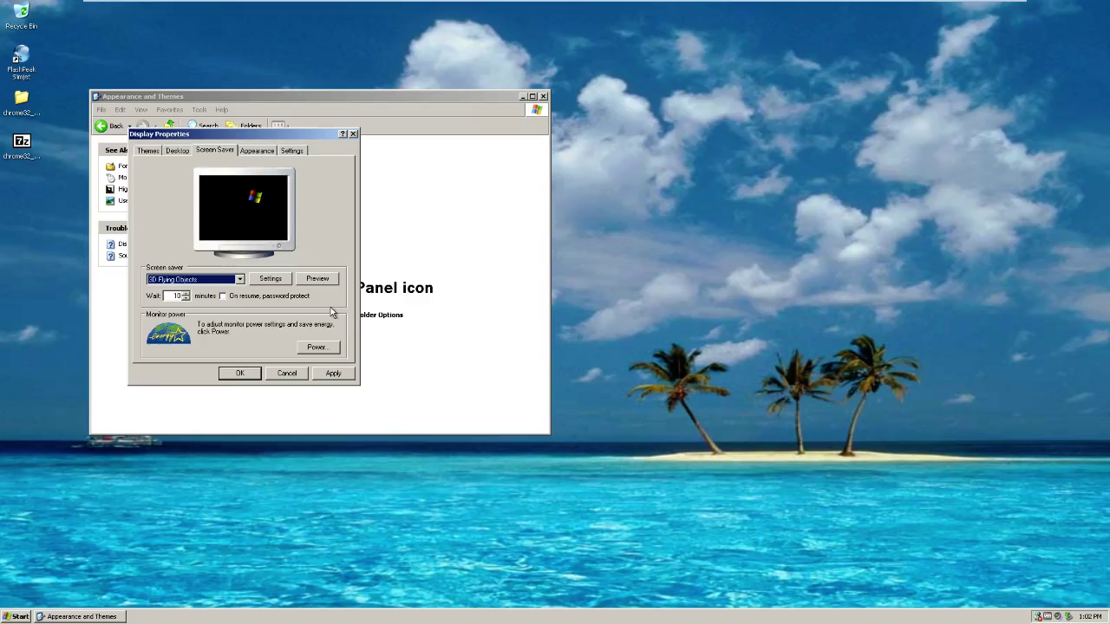
pyautogui.click(319, 280)
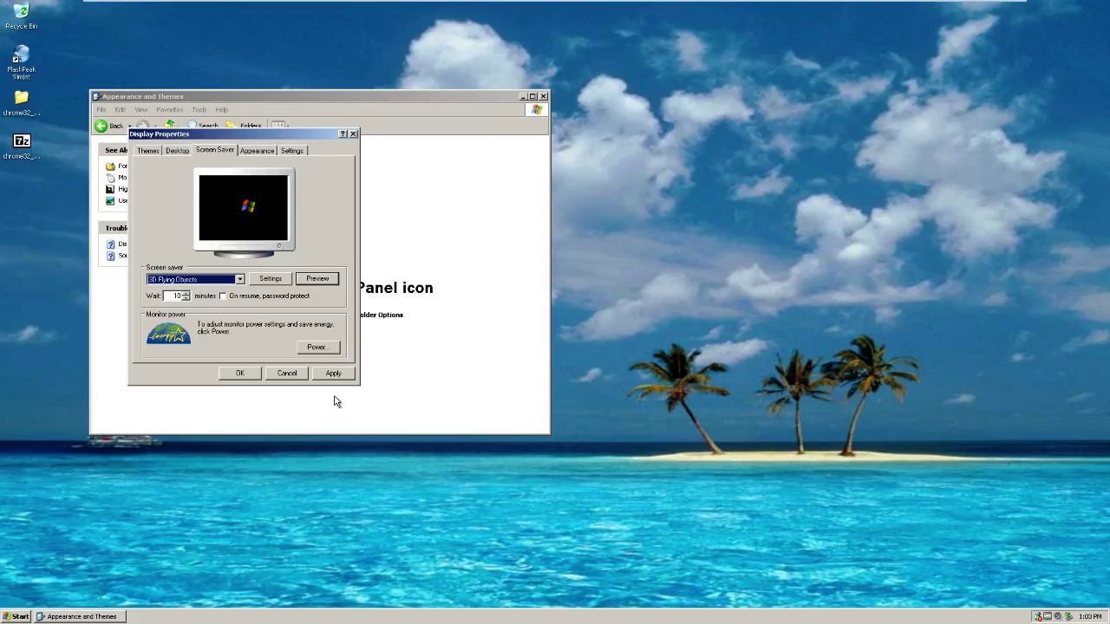
pyautogui.click(335, 377)
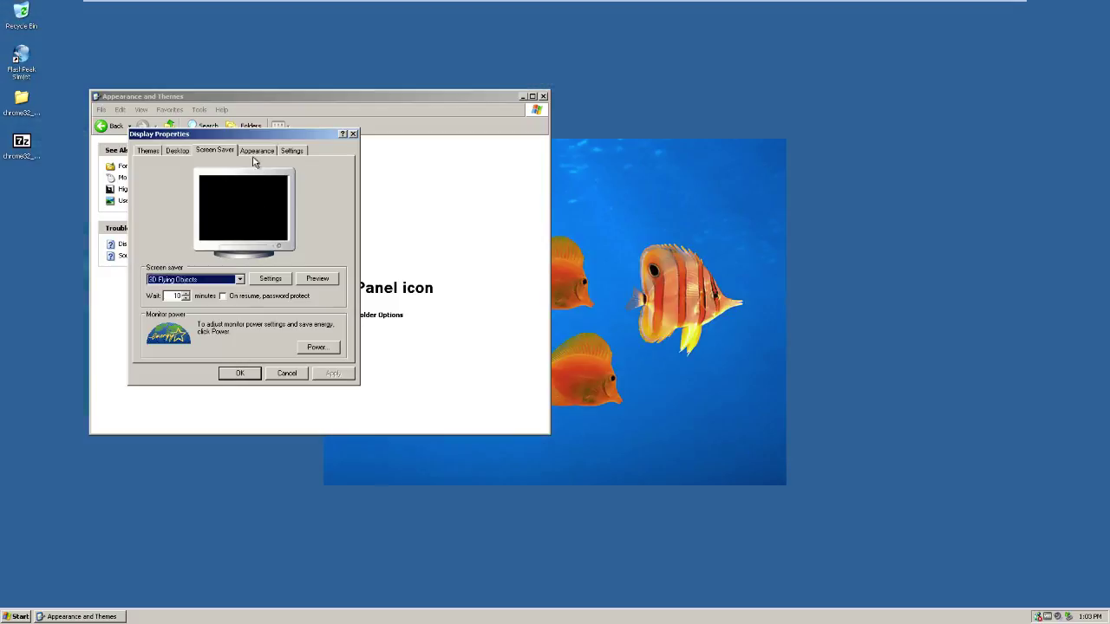
# Set Friend as the desktop background with its position set to Stretch, and apply the change.
pyautogui.click(177, 151)
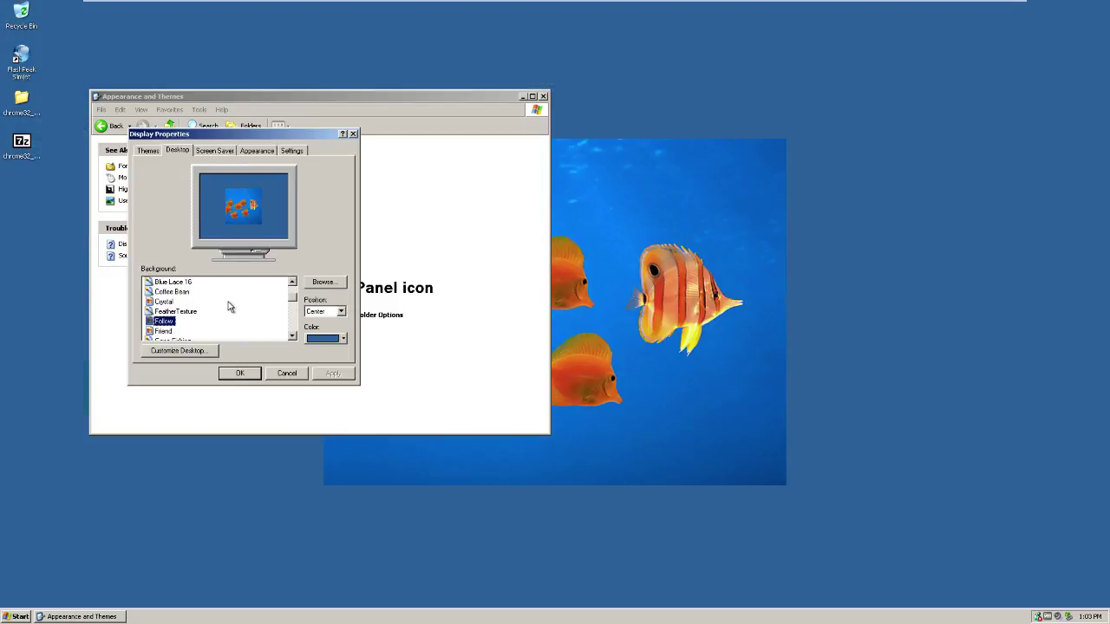
pyautogui.click(184, 331)
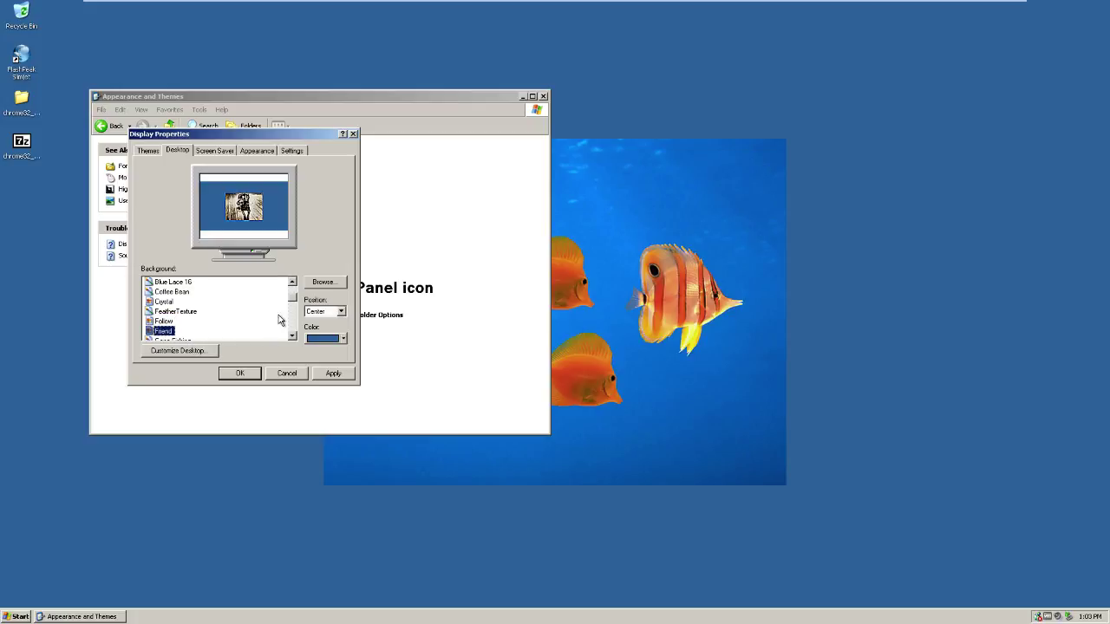
pyautogui.click(323, 311)
pyautogui.click(312, 323)
pyautogui.click(333, 375)
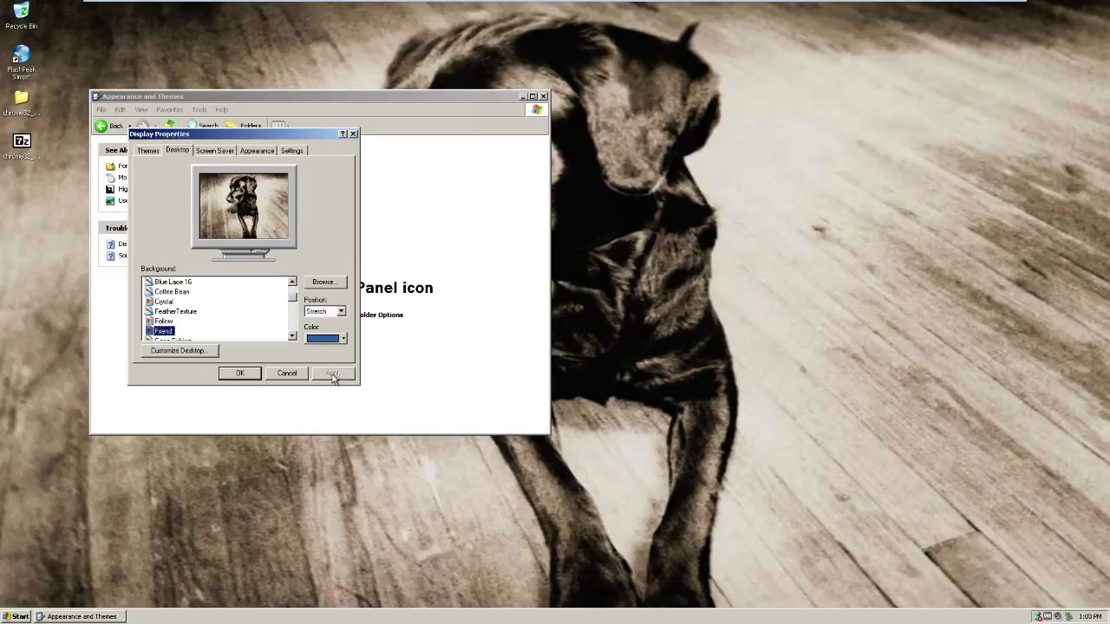
# Look over the available display devices, screen saver options and appearance options in Display Properties, and close the windows.
pyautogui.click(293, 152)
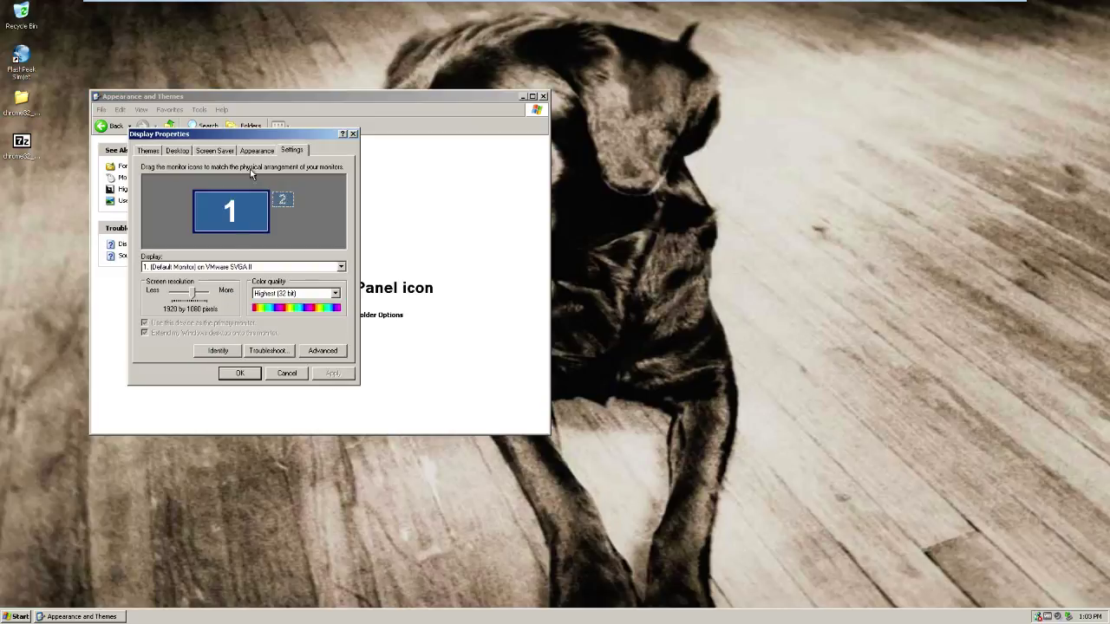
pyautogui.click(286, 268)
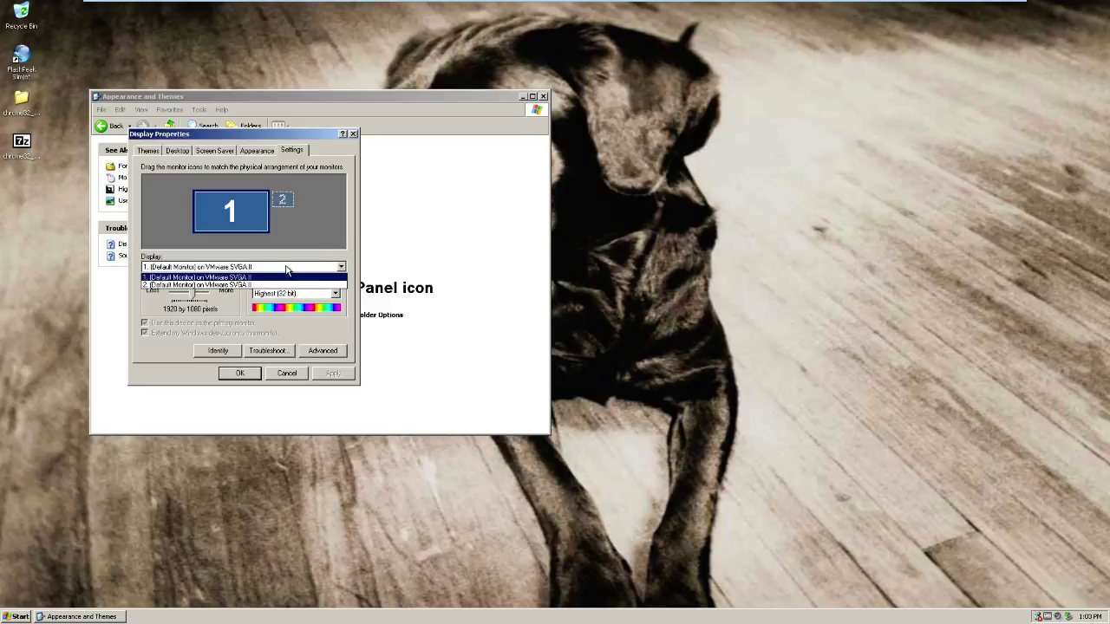
pyautogui.click(307, 209)
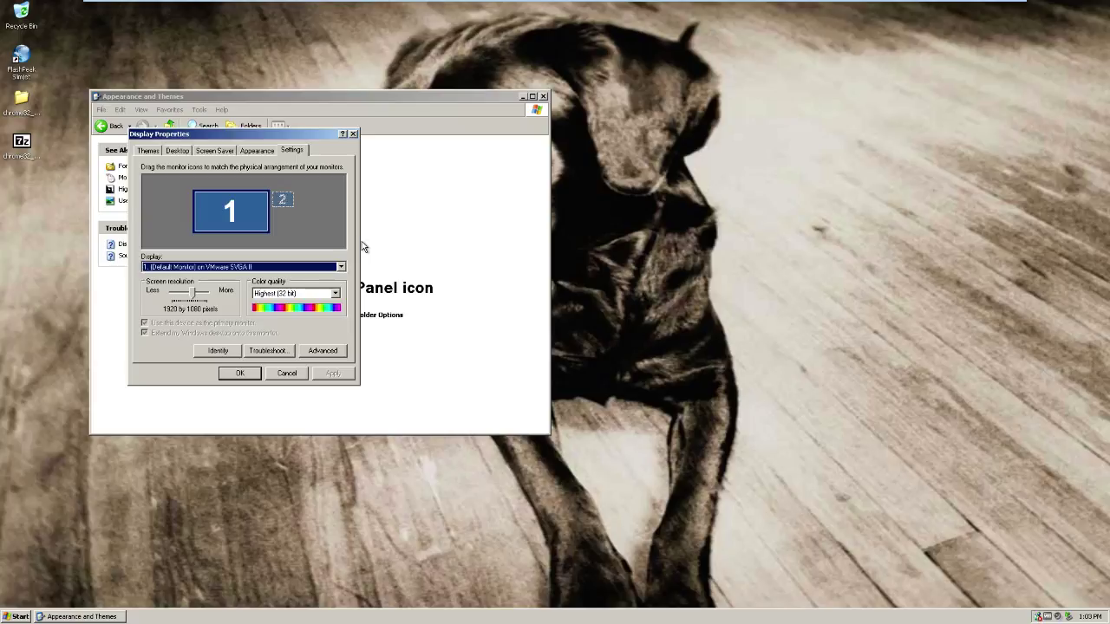
pyautogui.click(234, 153)
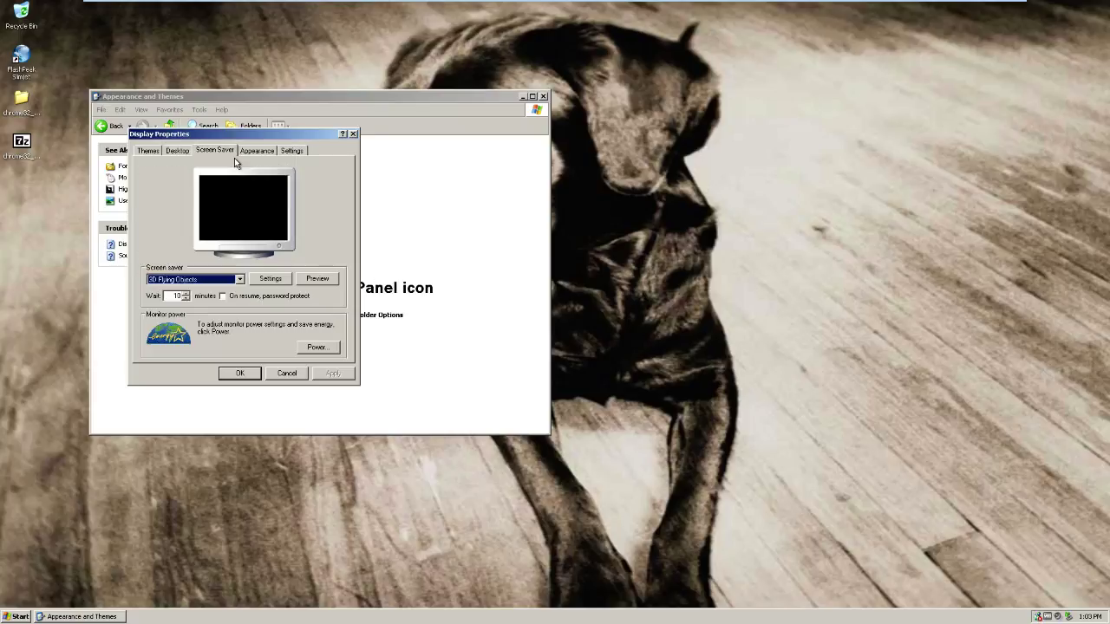
pyautogui.click(256, 151)
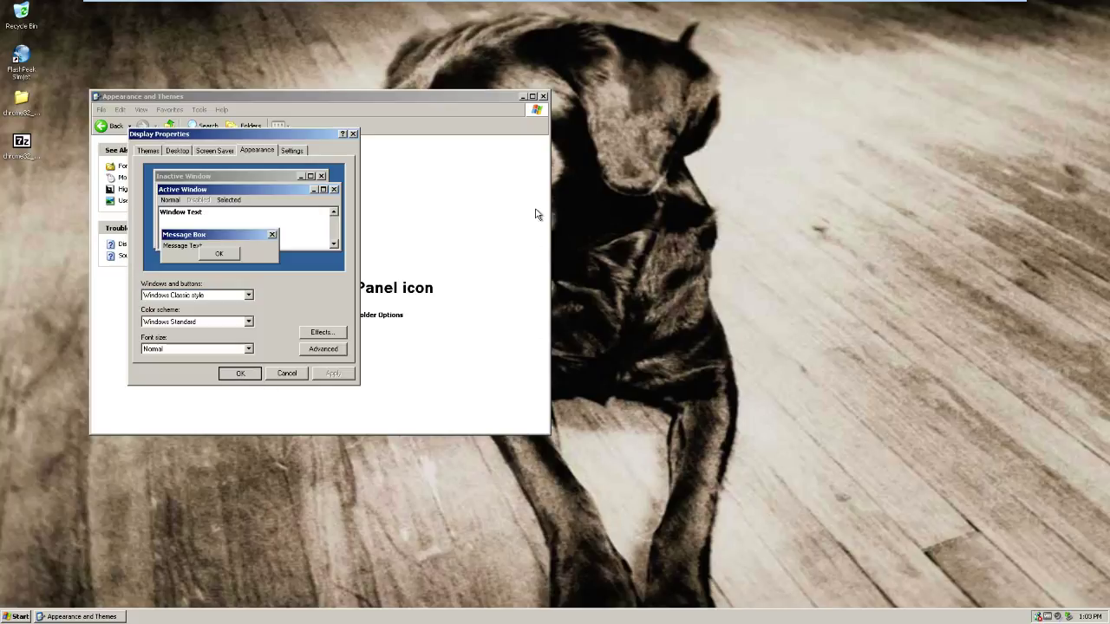
pyautogui.click(542, 97)
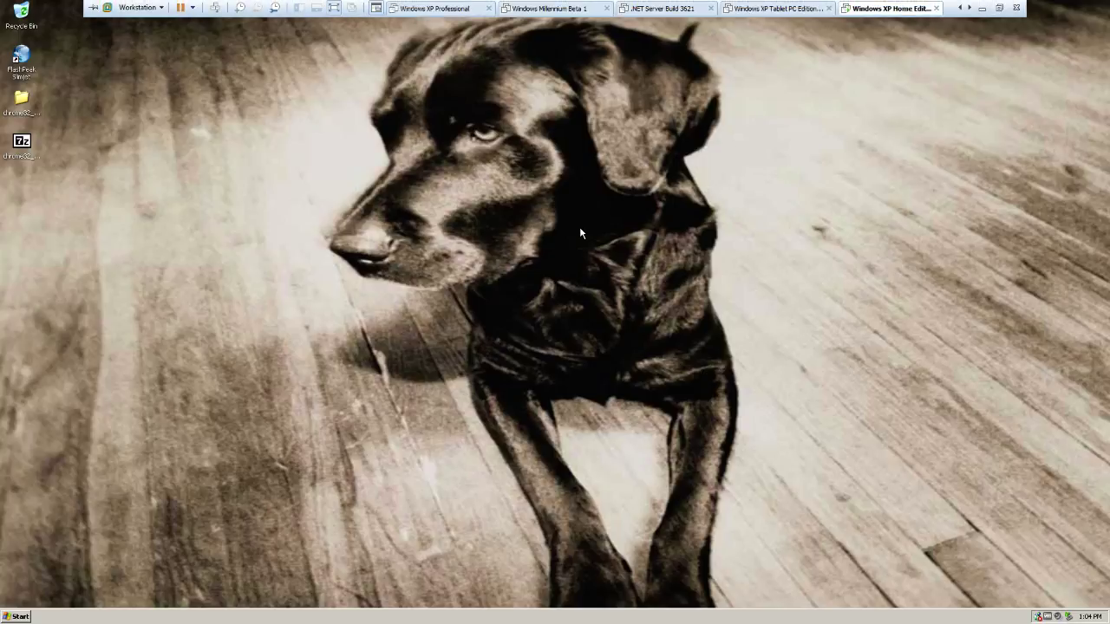
# View the Help and Support Center home page and close it.
pyautogui.click(19, 615)
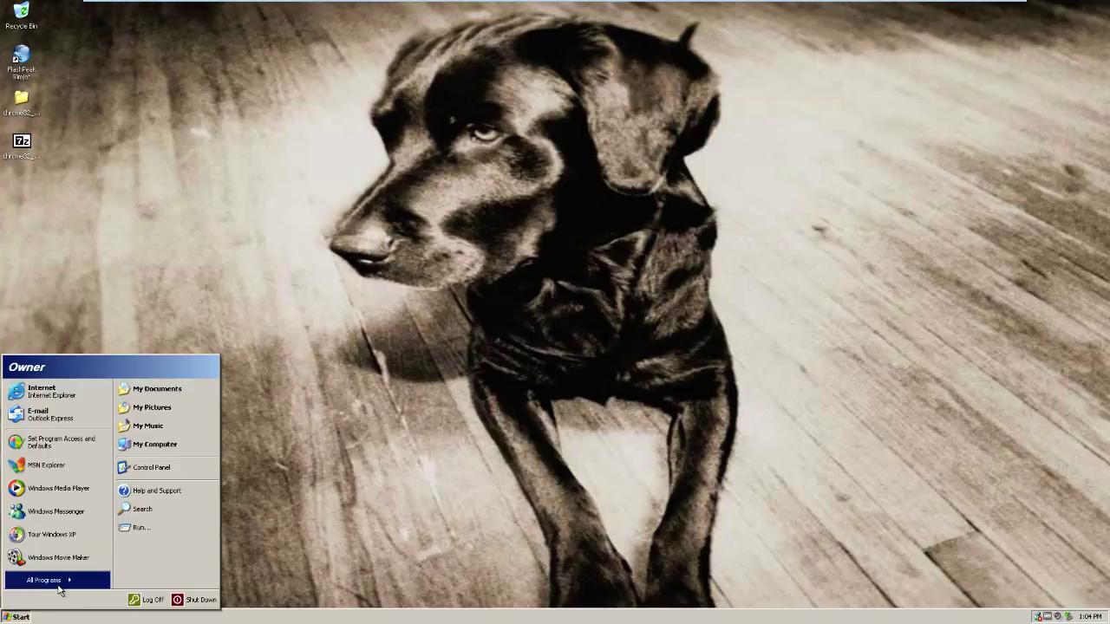
pyautogui.click(158, 490)
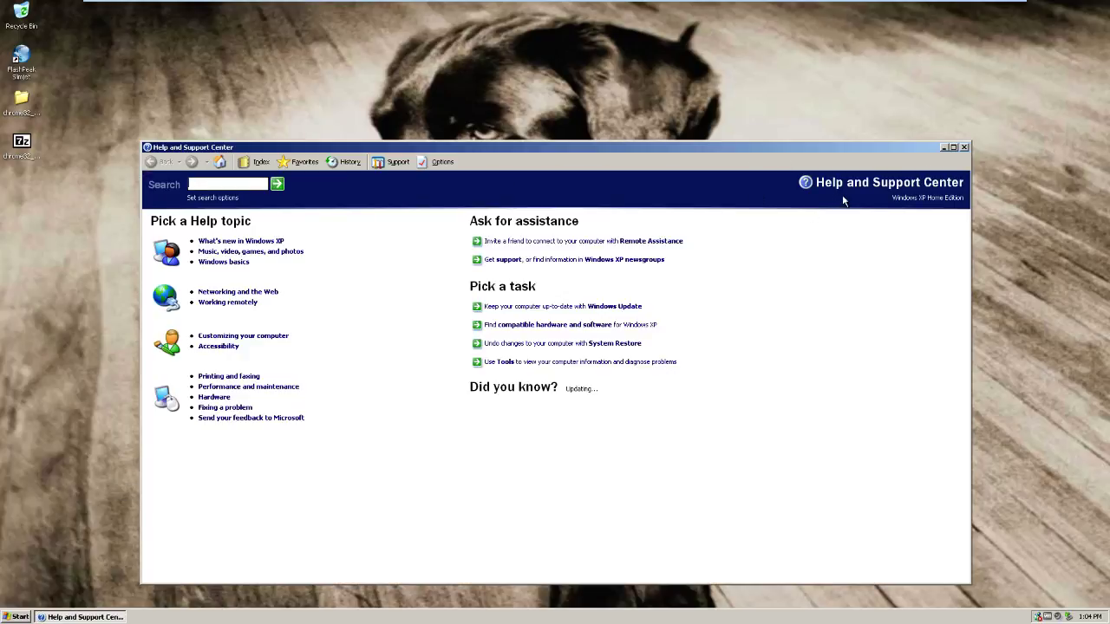
pyautogui.click(963, 148)
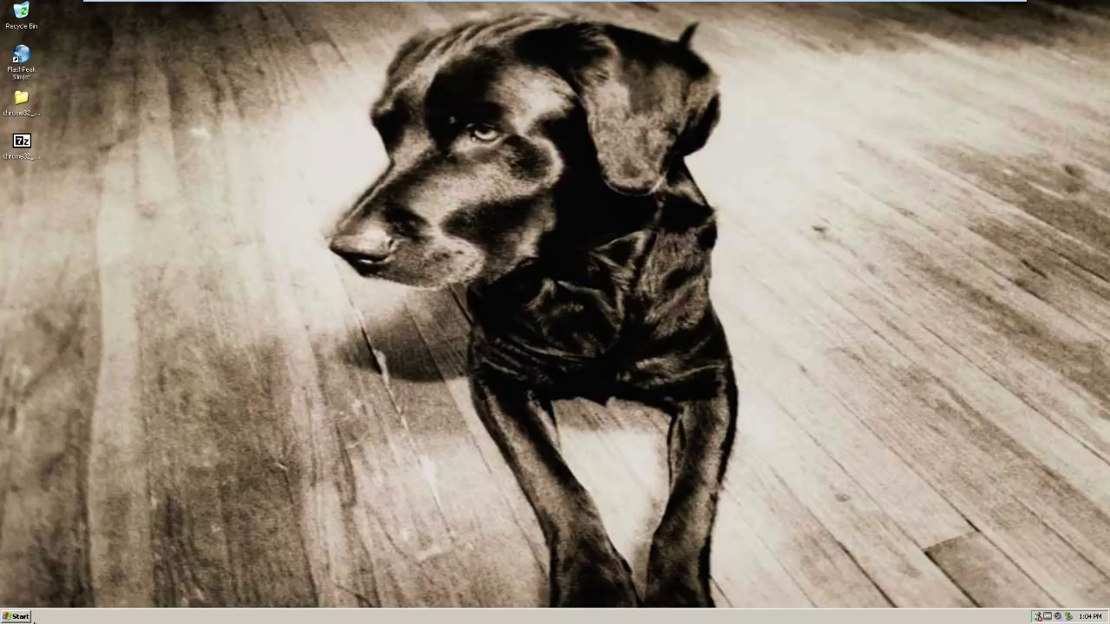
# Preview the alternative Search Companion characters, including Merlin and Courtney, cancel without choosing one, and close the search window.
pyautogui.click(33, 617)
pyautogui.click(166, 521)
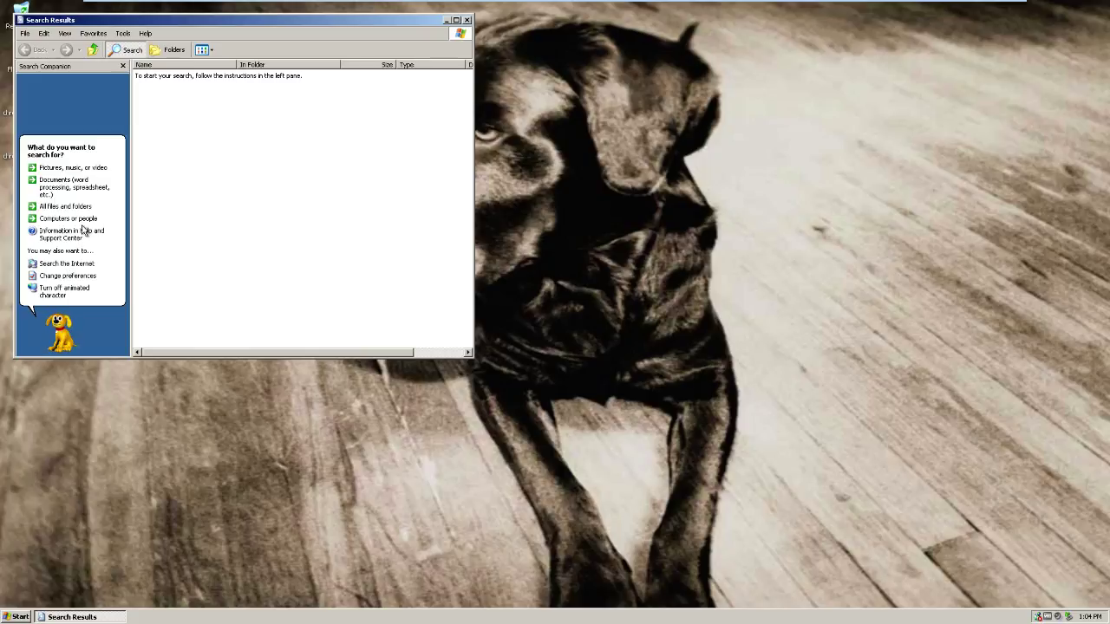
pyautogui.click(69, 294)
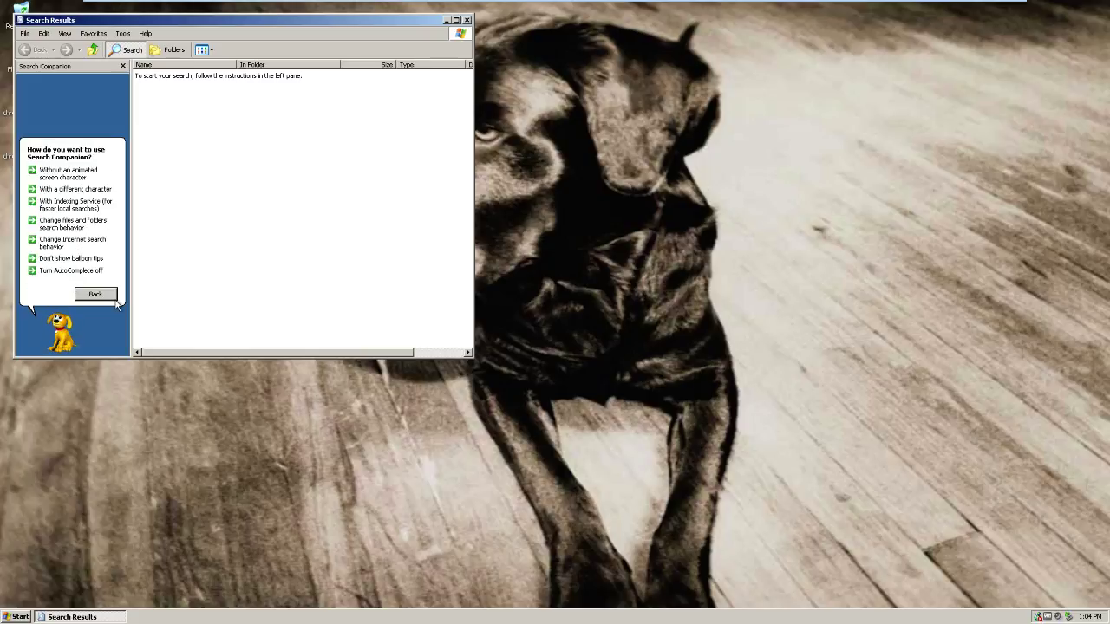
pyautogui.click(77, 189)
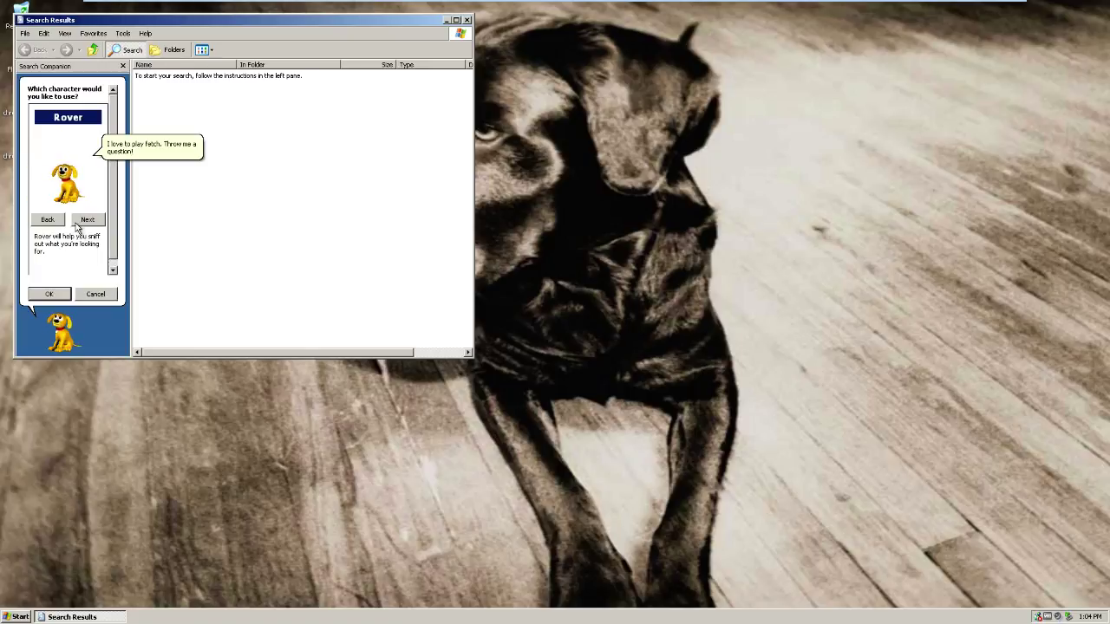
pyautogui.click(88, 222)
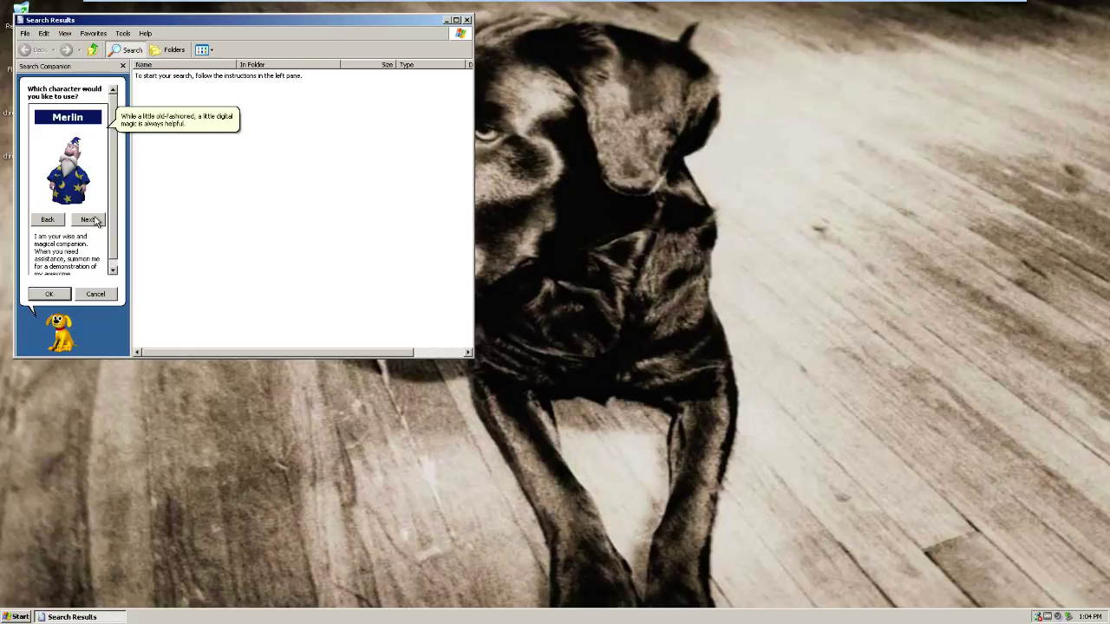
pyautogui.click(87, 220)
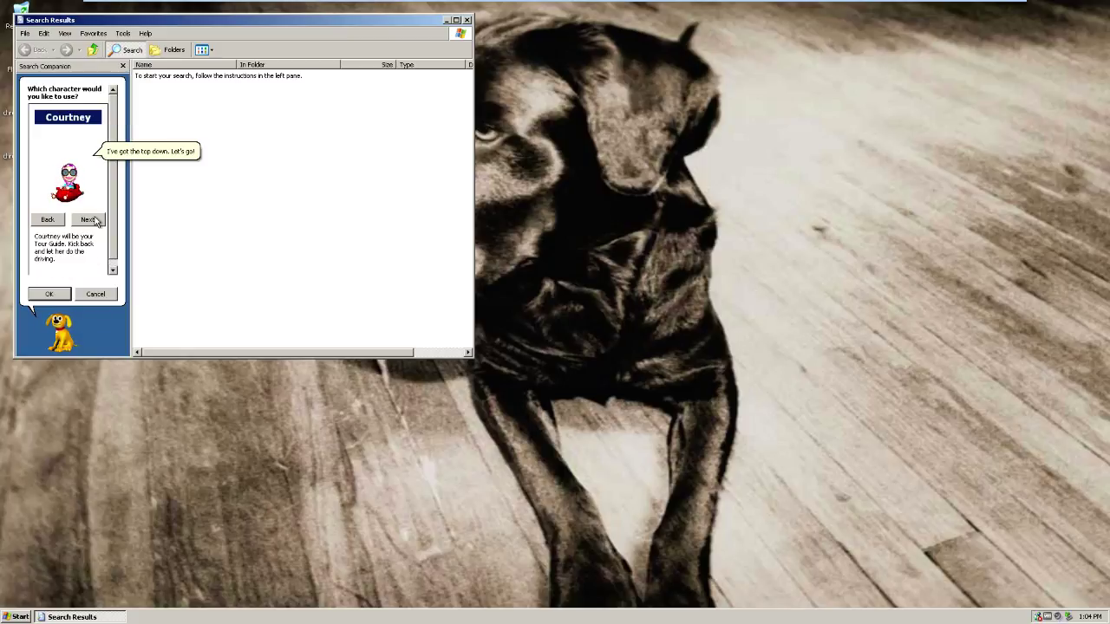
pyautogui.click(88, 220)
pyautogui.click(89, 220)
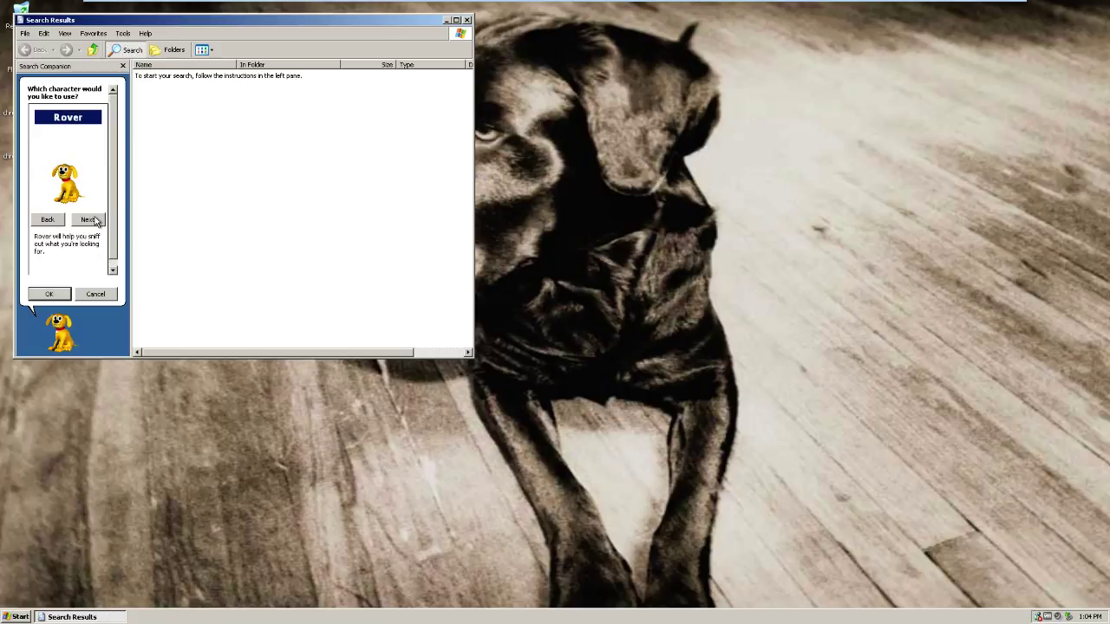
pyautogui.click(96, 295)
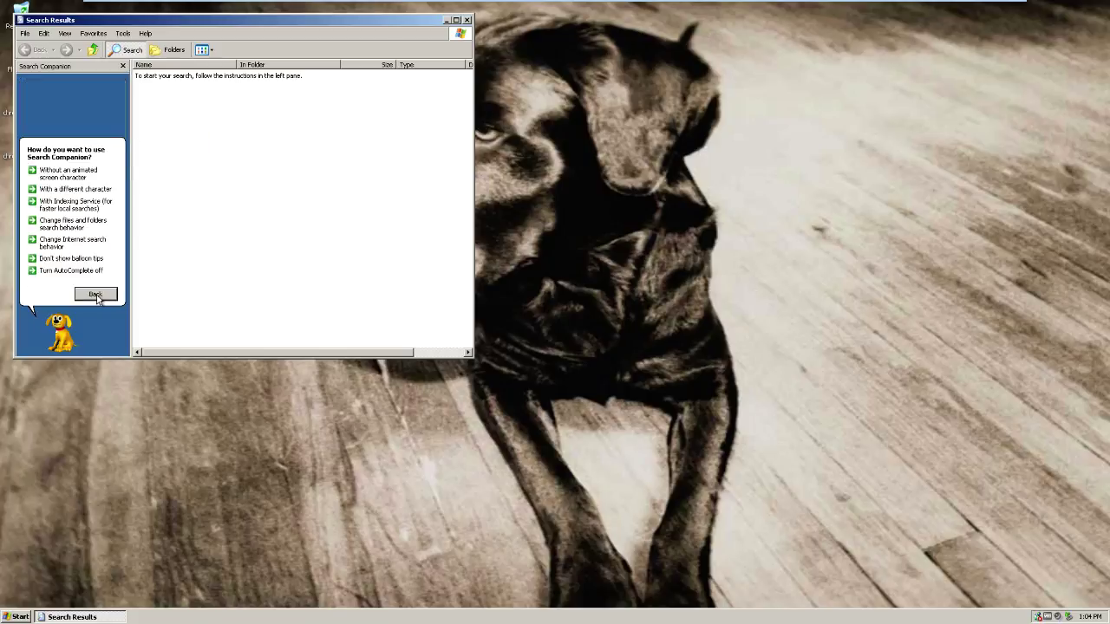
pyautogui.click(122, 66)
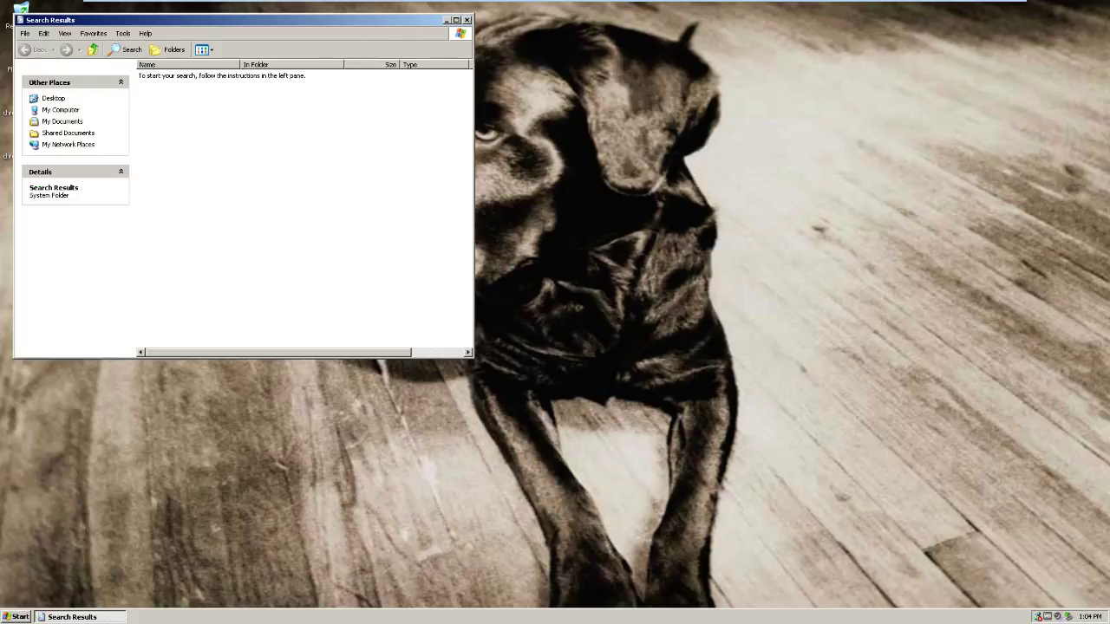
pyautogui.click(467, 19)
# Turn the Search Companion's animated character off and back on, and close the search window.
pyautogui.click(19, 617)
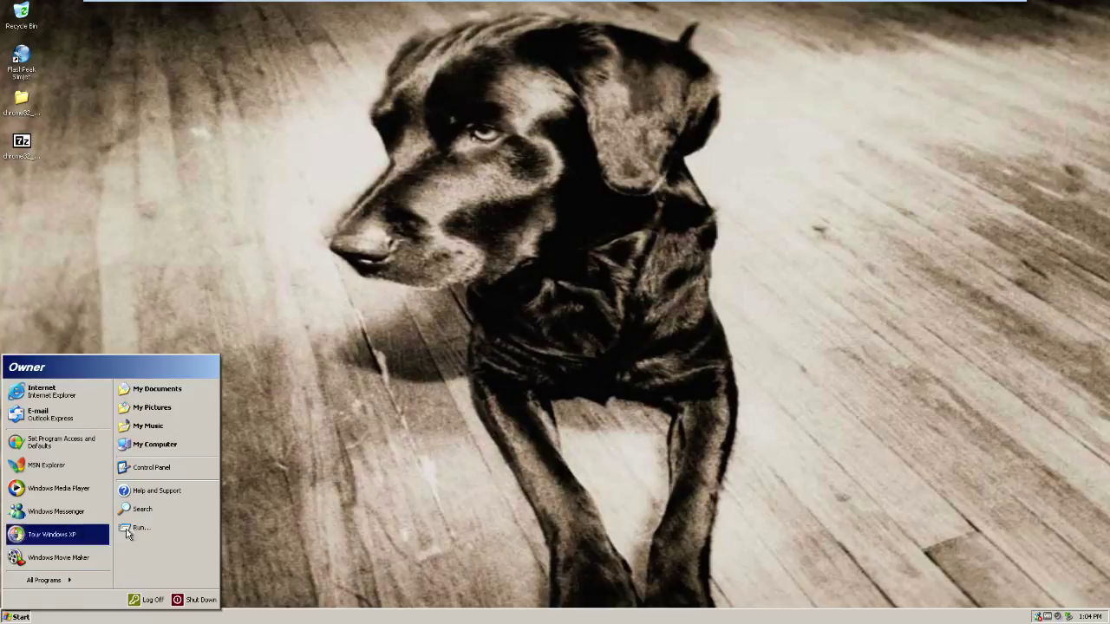
pyautogui.click(163, 509)
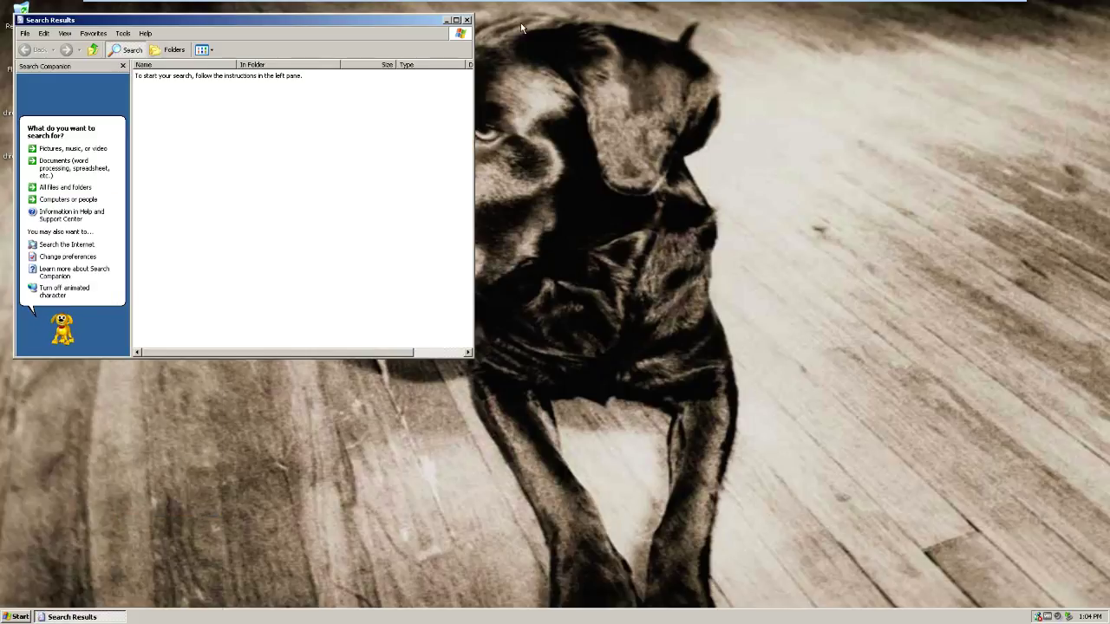
pyautogui.click(48, 291)
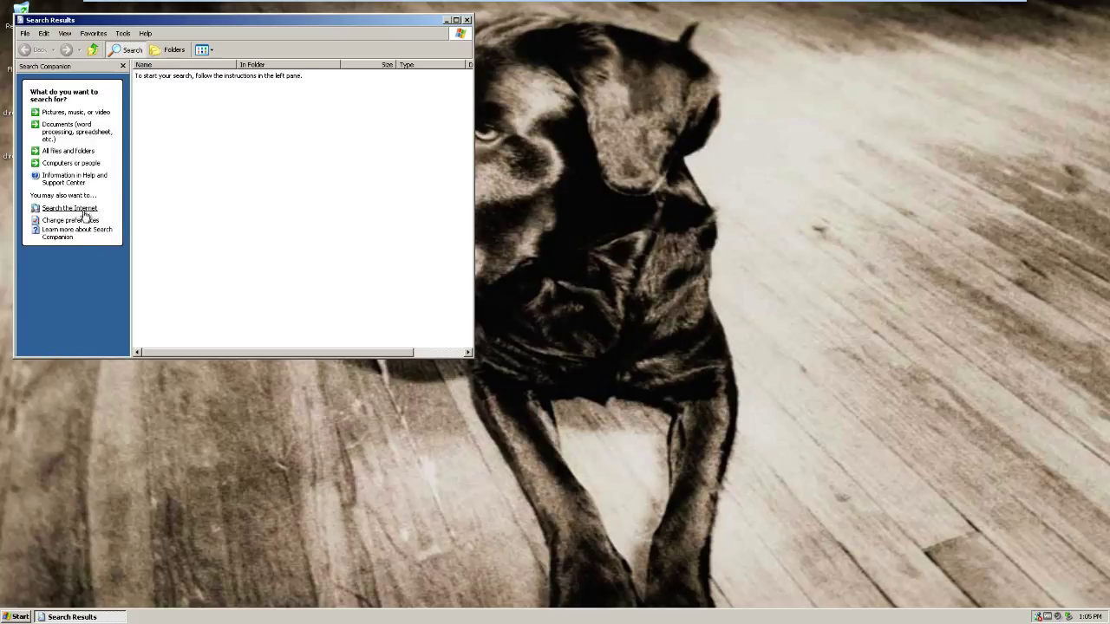
pyautogui.click(75, 220)
pyautogui.click(75, 113)
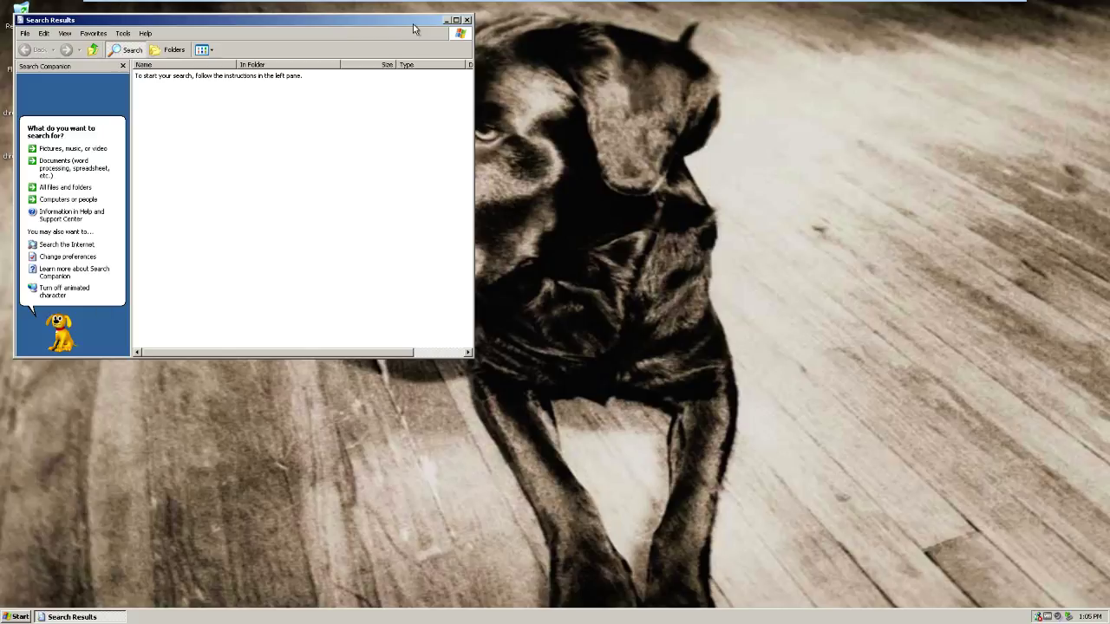
pyautogui.click(466, 19)
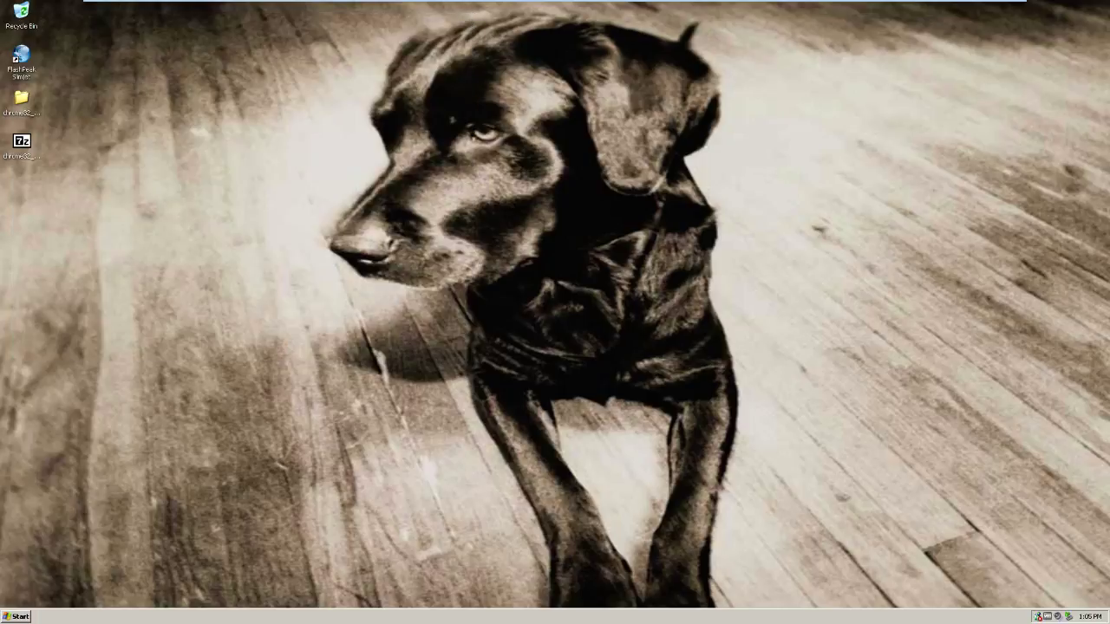
# View the Run dialog and dismiss it without running anything.
pyautogui.click(18, 616)
pyautogui.click(179, 526)
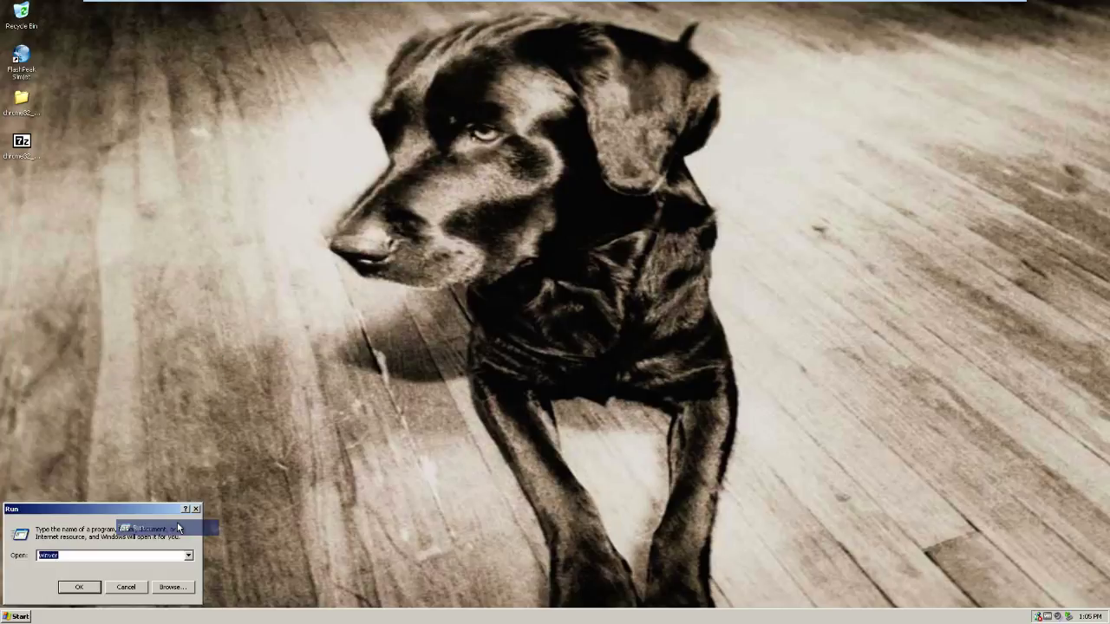
pyautogui.click(124, 589)
# Enable the Welcome screen and Fast User Switching in the User Accounts logon options, apply them, and close User Accounts.
pyautogui.click(18, 616)
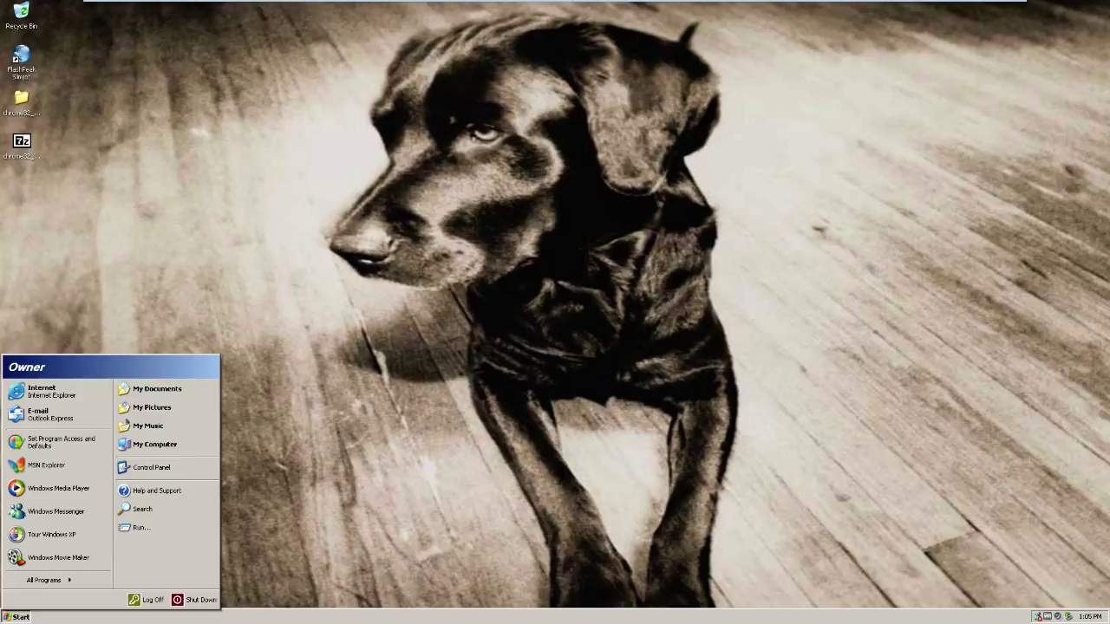
pyautogui.click(165, 465)
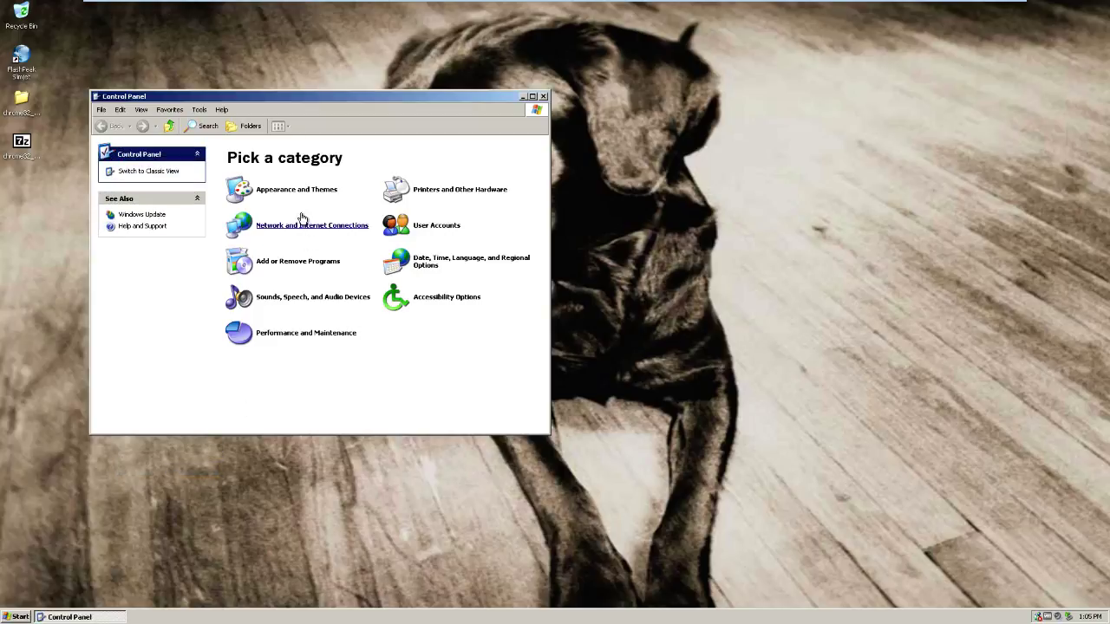
pyautogui.click(436, 225)
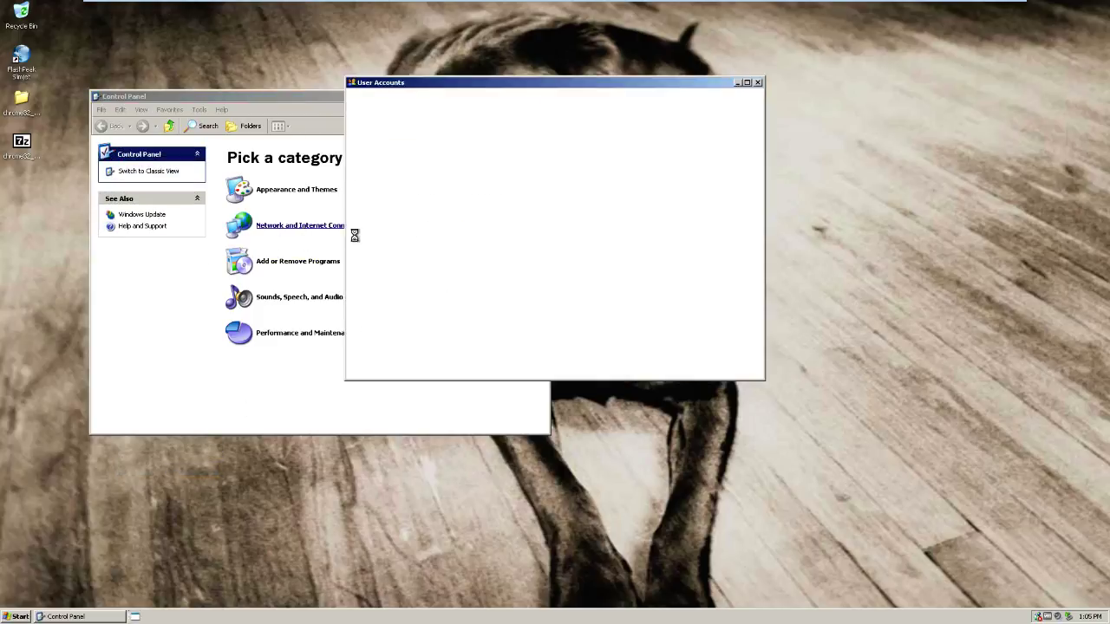
pyautogui.click(520, 222)
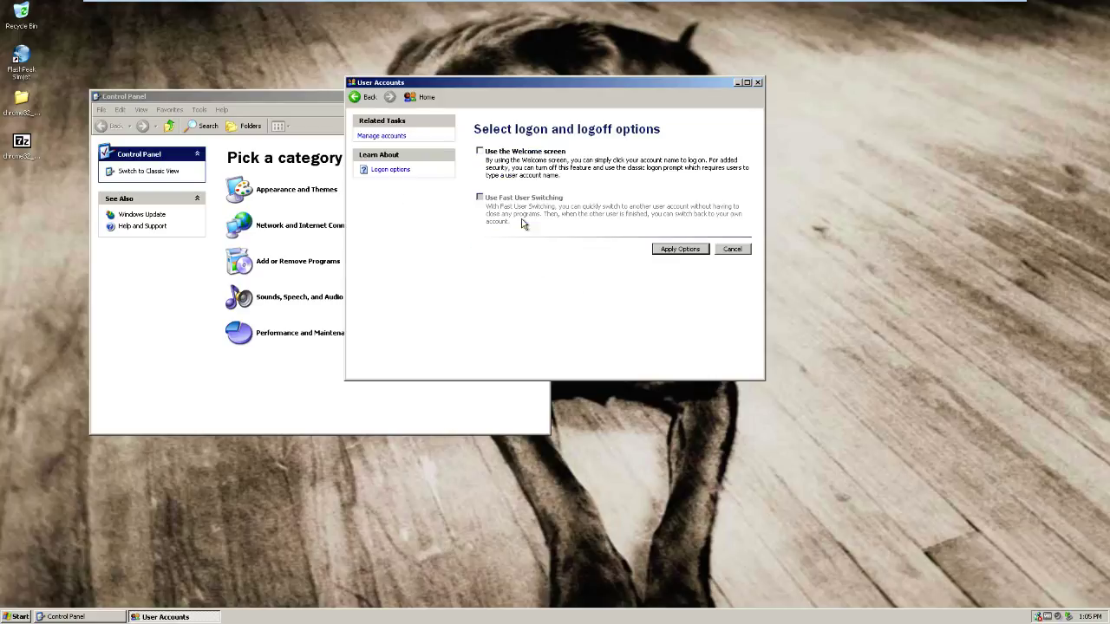
pyautogui.click(503, 152)
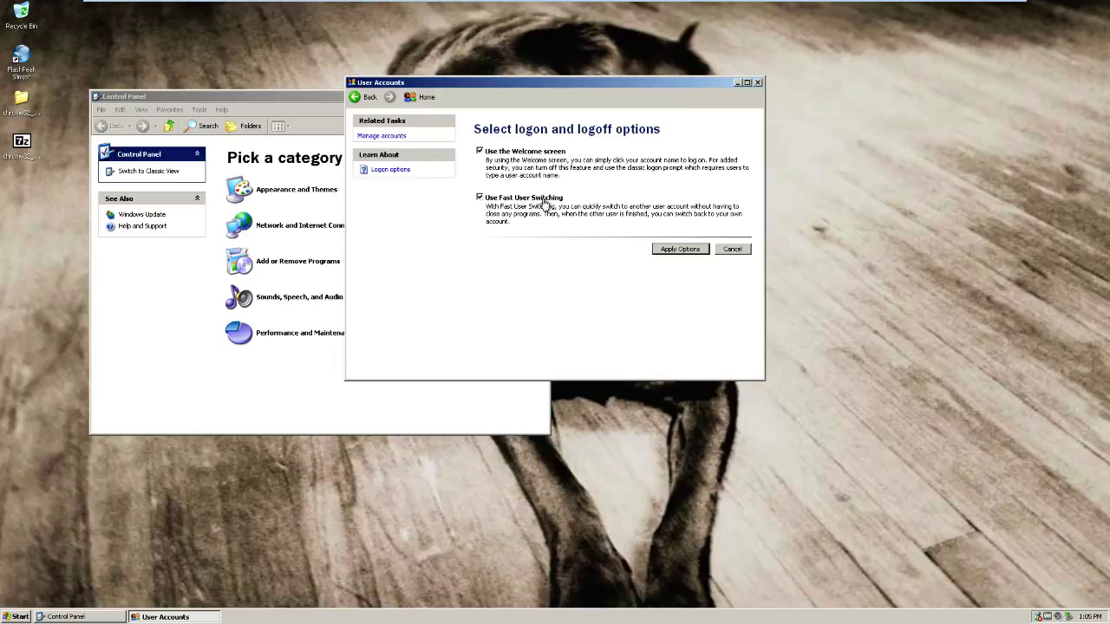
pyautogui.click(683, 249)
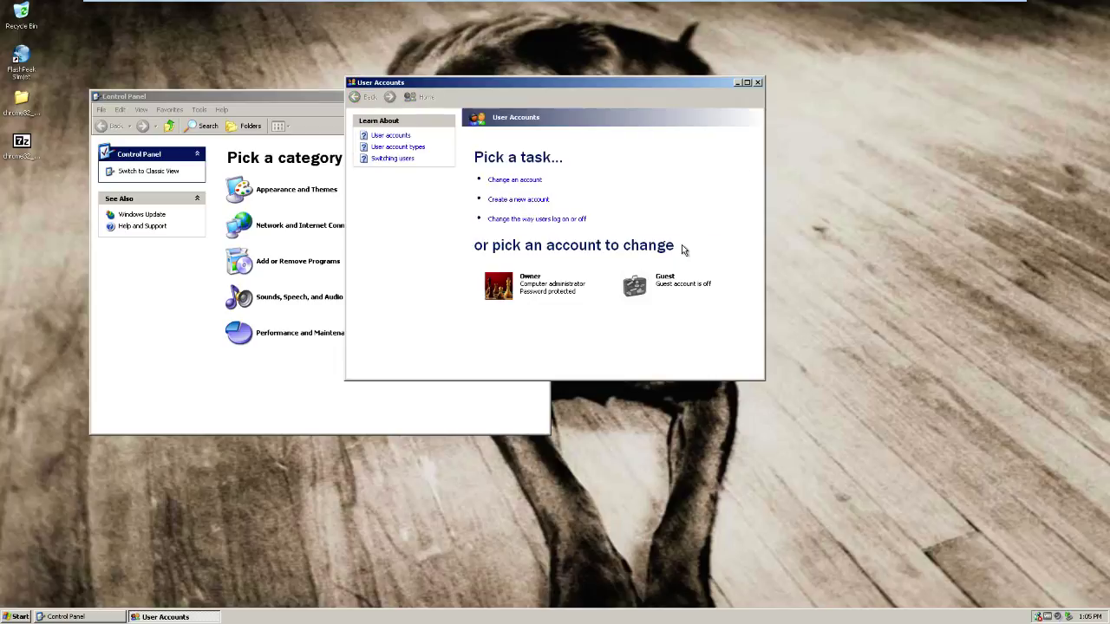
pyautogui.click(758, 82)
# Switch users to reach the Welcome screen, and log back on to the Owner account with the account password.
pyautogui.press('super')
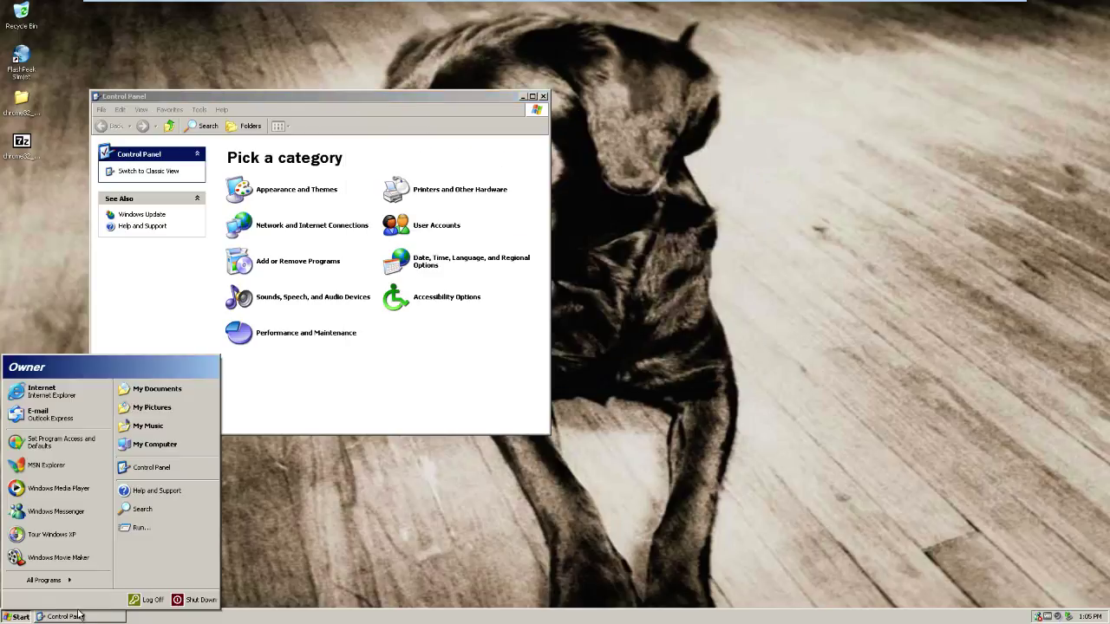
pyautogui.click(149, 599)
pyautogui.click(528, 231)
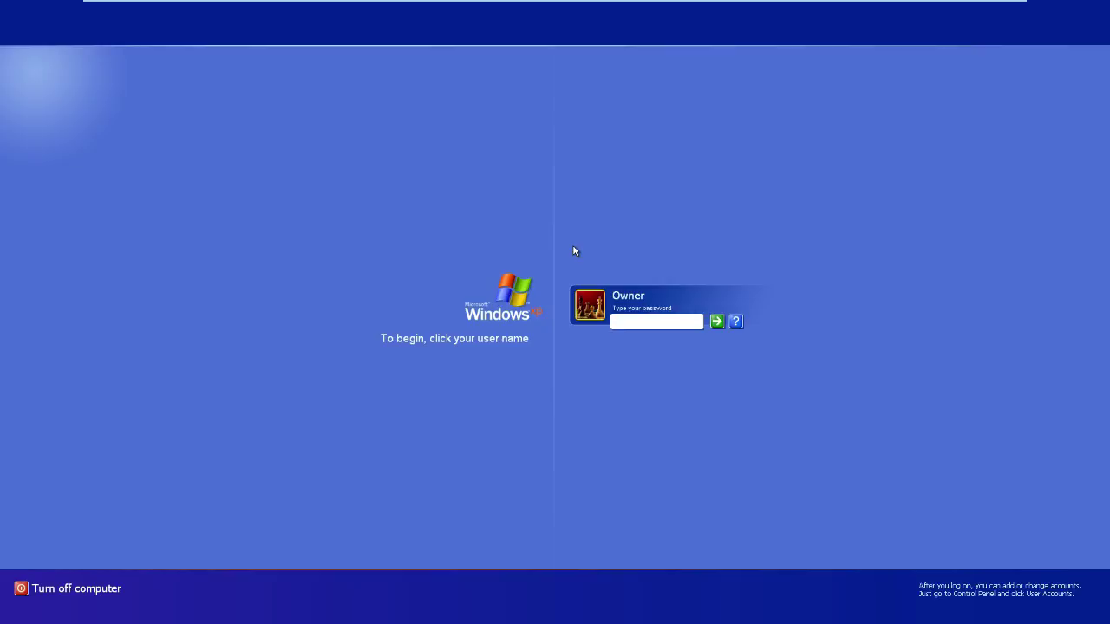
pyautogui.write('******')
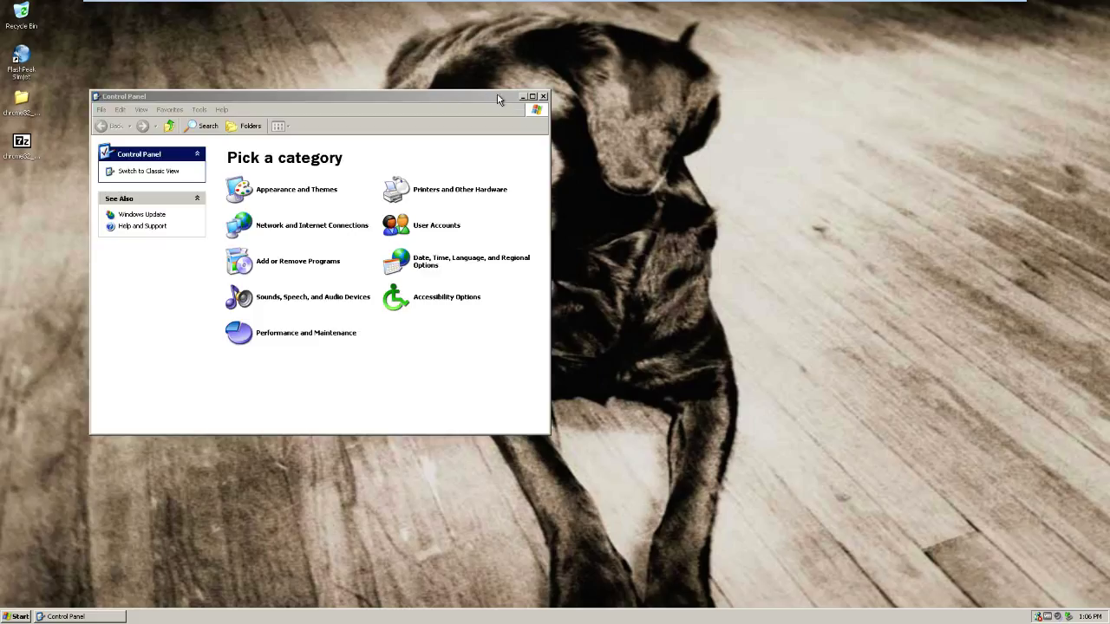
# Close Control Panel and turn off the computer.
pyautogui.click(542, 102)
pyautogui.click(542, 97)
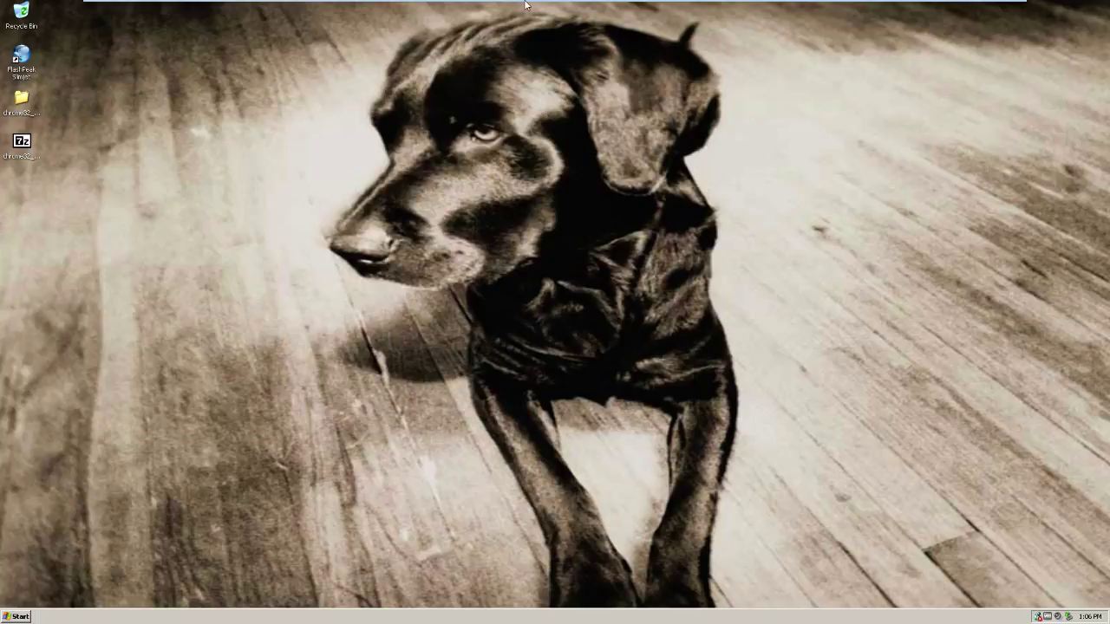
pyautogui.moveTo(519, 4)
pyautogui.click(13, 618)
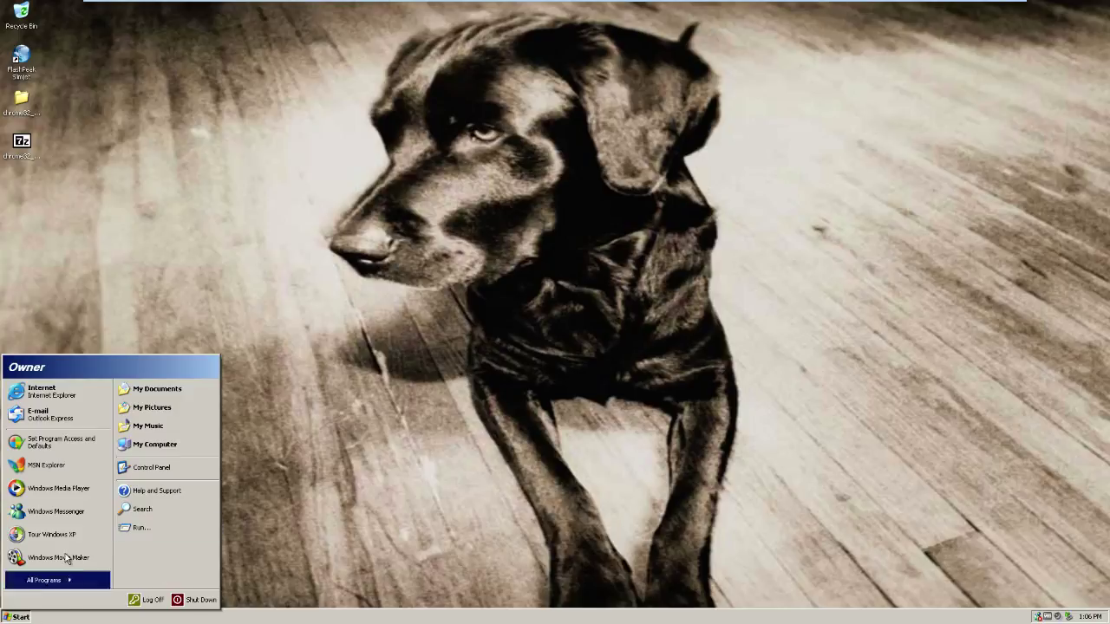
pyautogui.click(209, 601)
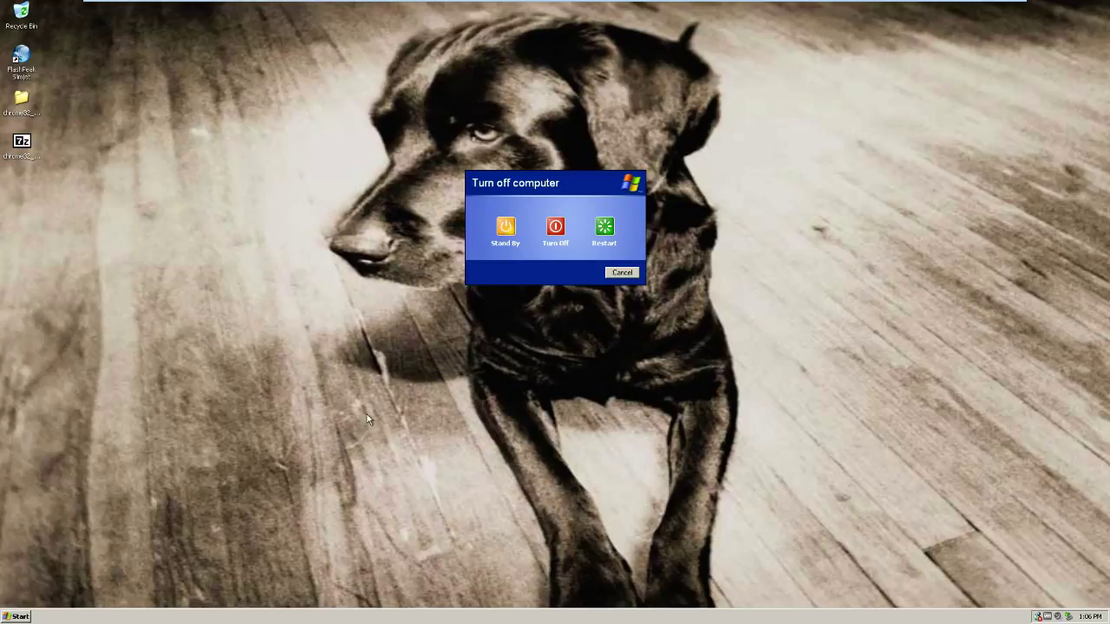
pyautogui.click(555, 230)
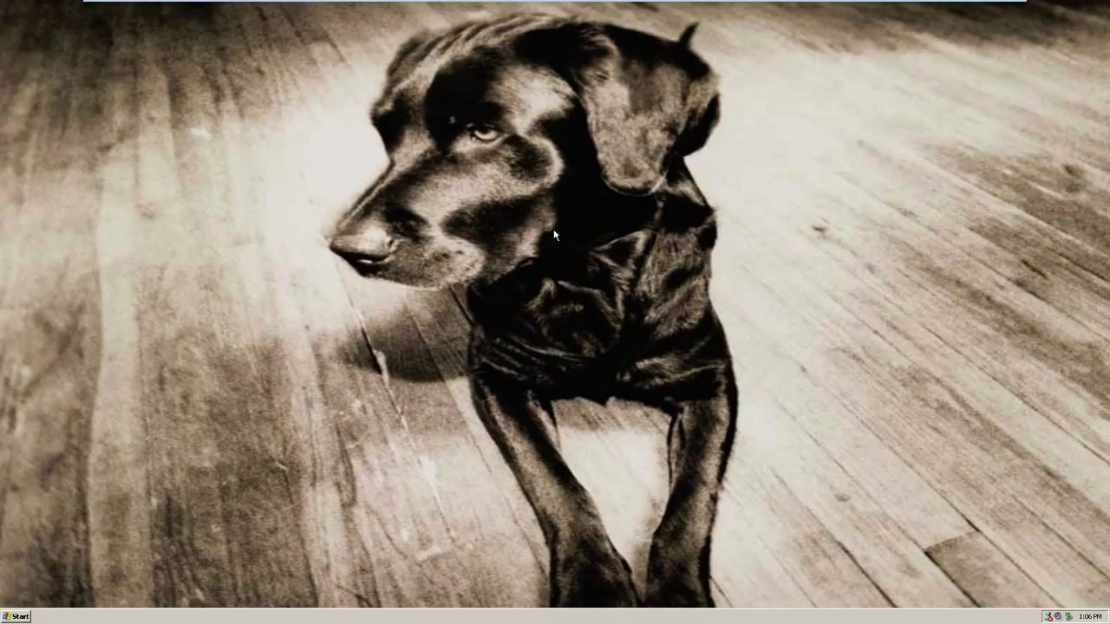